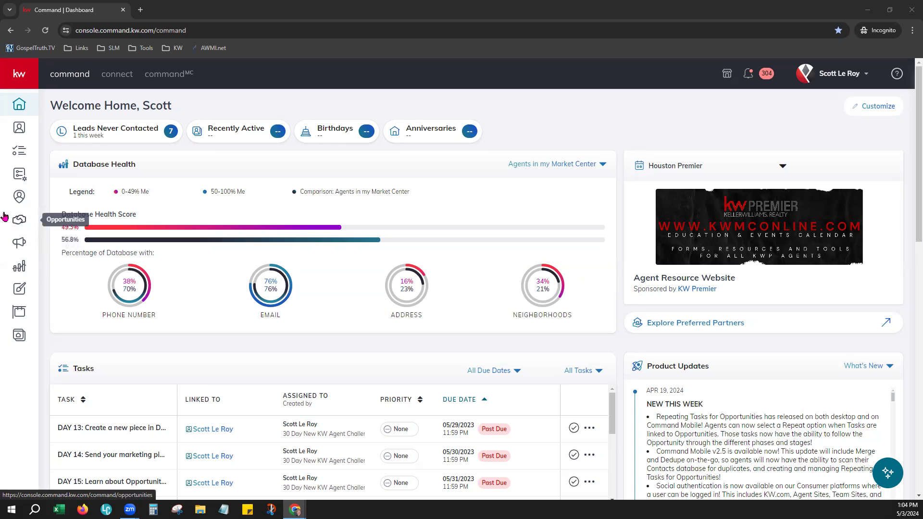
Zoom the KW Command dashboard to 110% in Chrome and expand the sidebar's section labels.
click(911, 30)
click(886, 203)
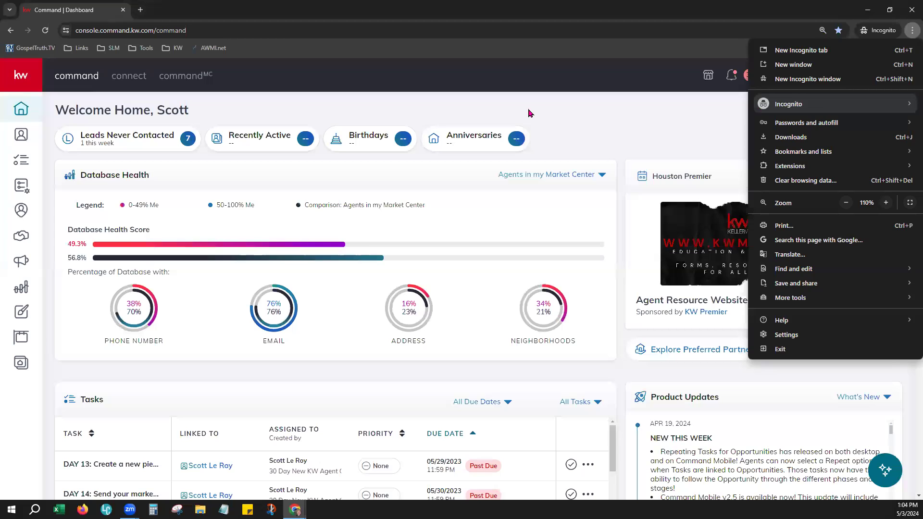
click(529, 110)
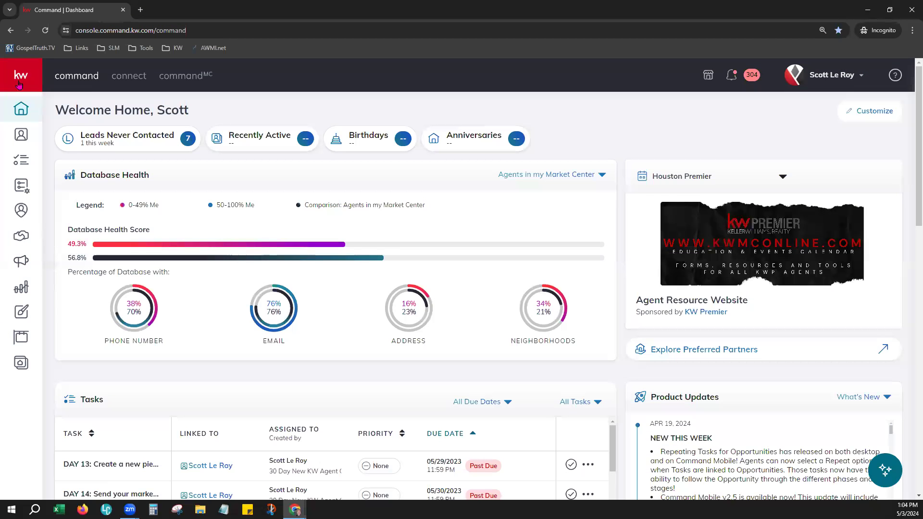
mouse_move(27, 106)
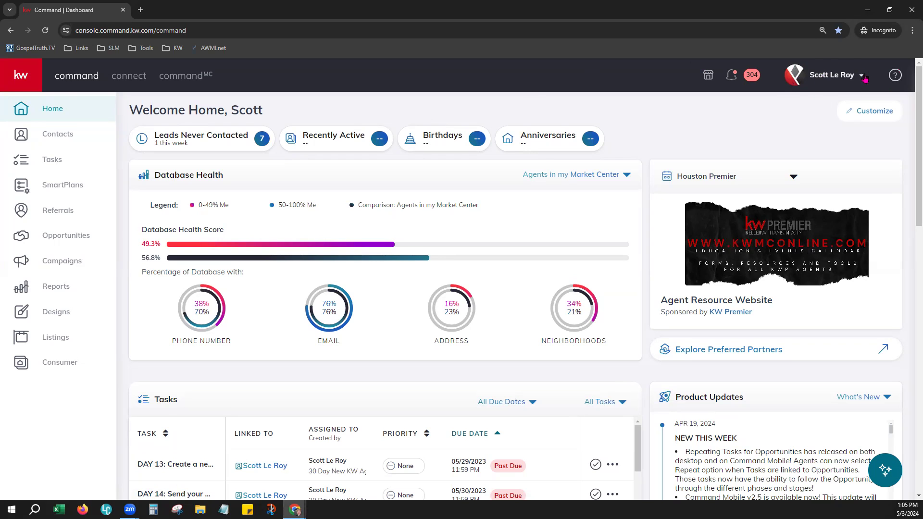
Go to Settings from the profile dropdown to see connected apps such as DocuSign.
click(817, 76)
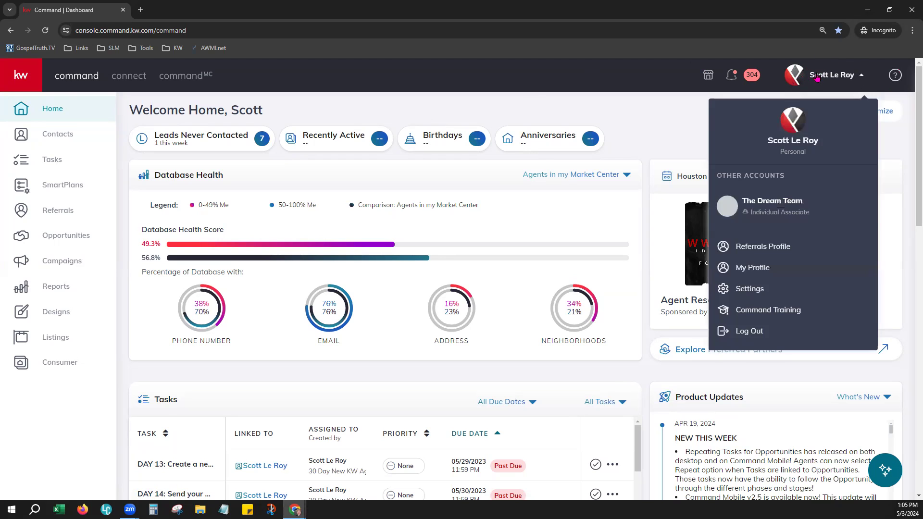
click(764, 291)
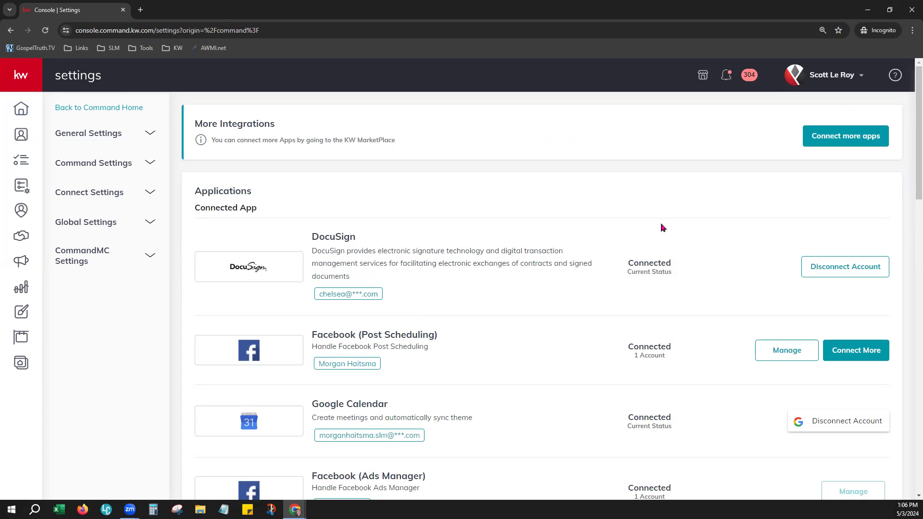
Disconnect DocuSign and scroll down to see it listed as Not Connected under Digital Signature & Transactions.
click(849, 269)
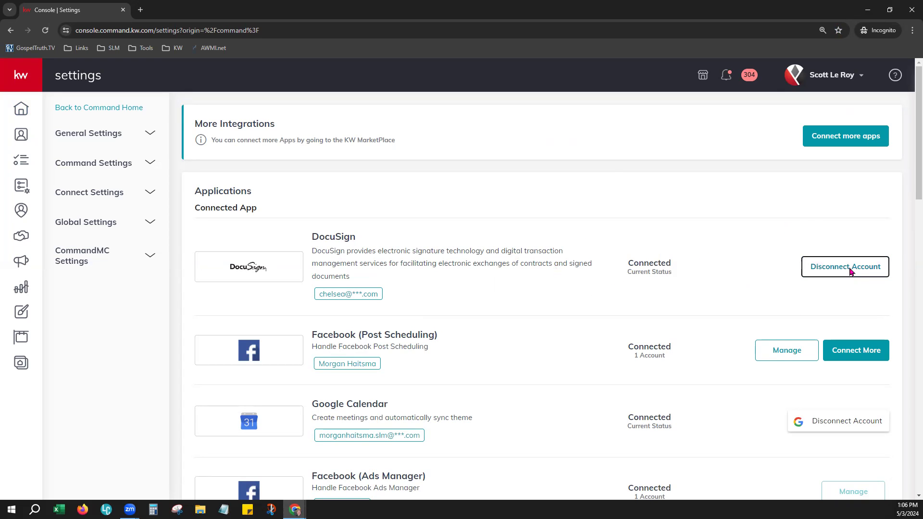
click(567, 387)
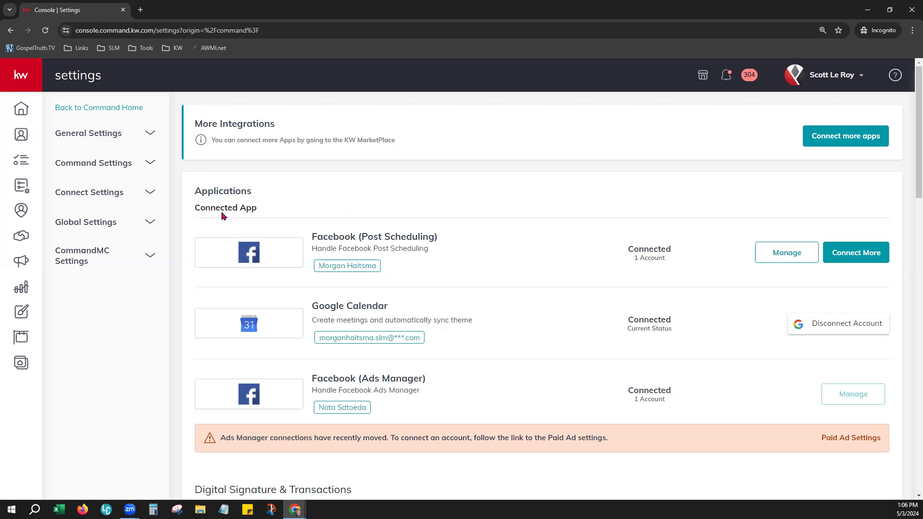
scroll(353, 319, down, 5)
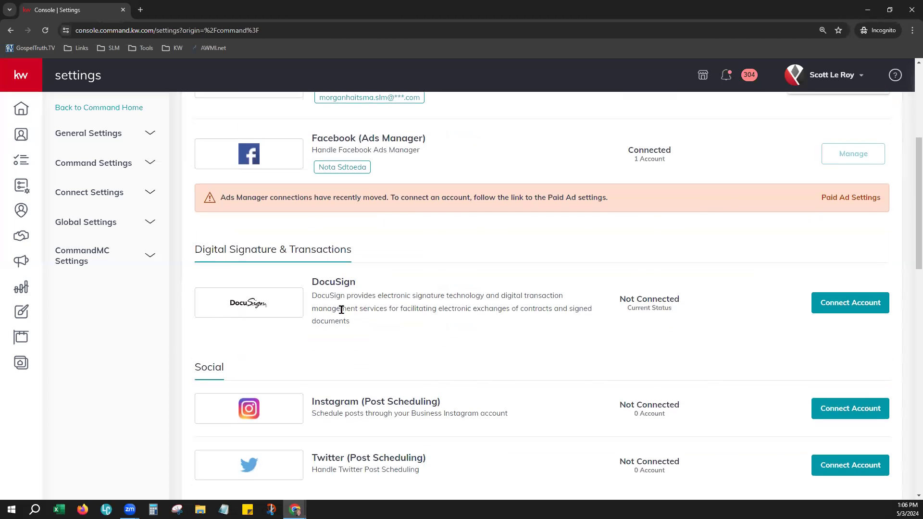
drag(197, 249, 372, 255)
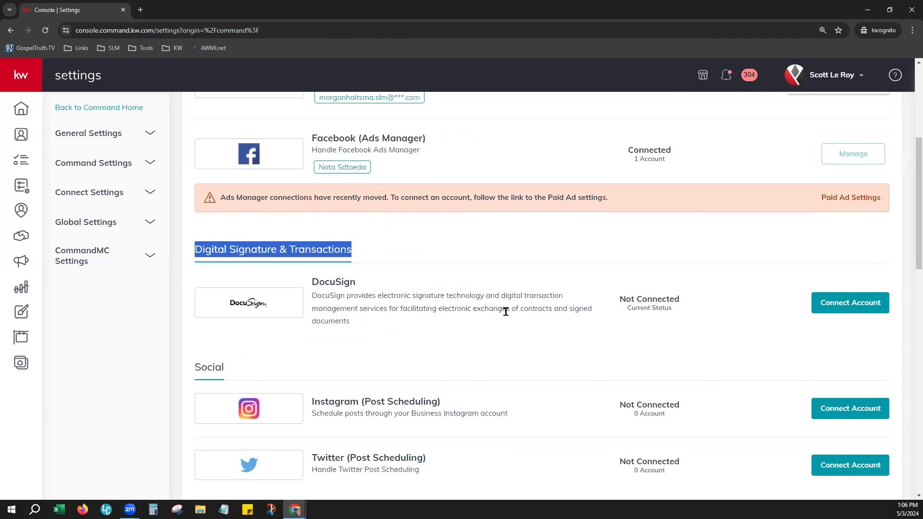
scroll(541, 332, down, 1)
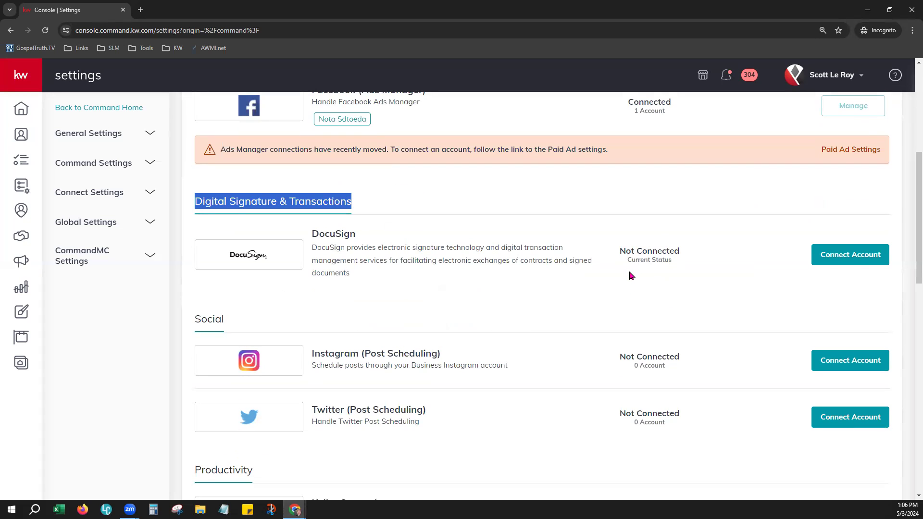
Connect DocuSign through 'Log in here', pasting the account's e-mail as Preferred Email and continuing to sign-in.
click(877, 262)
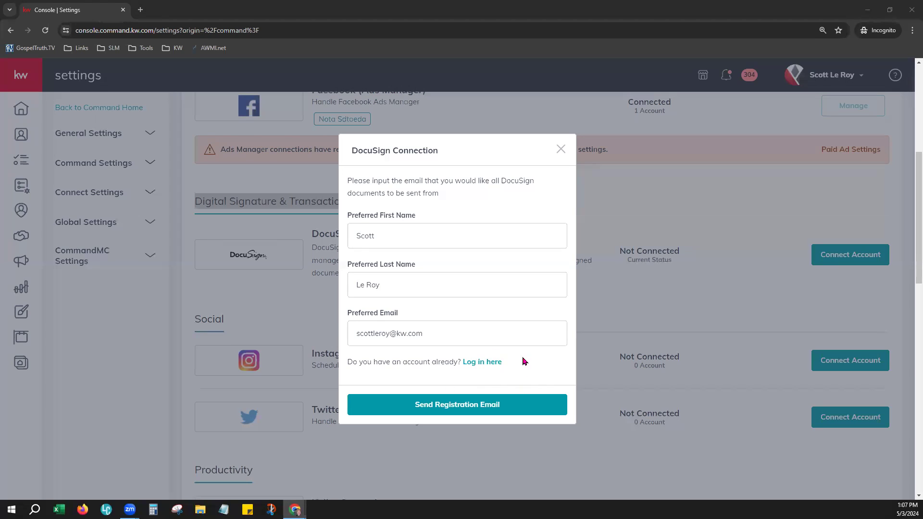
click(485, 364)
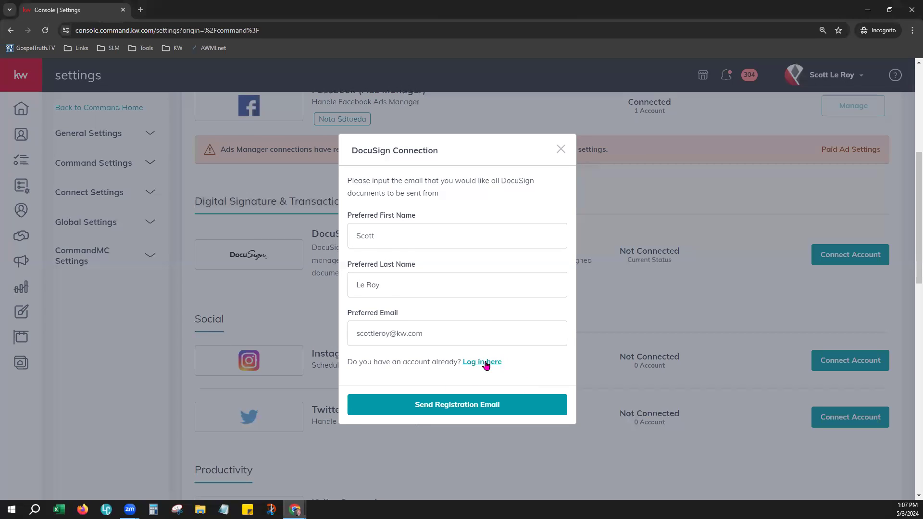
drag(439, 289, 355, 294)
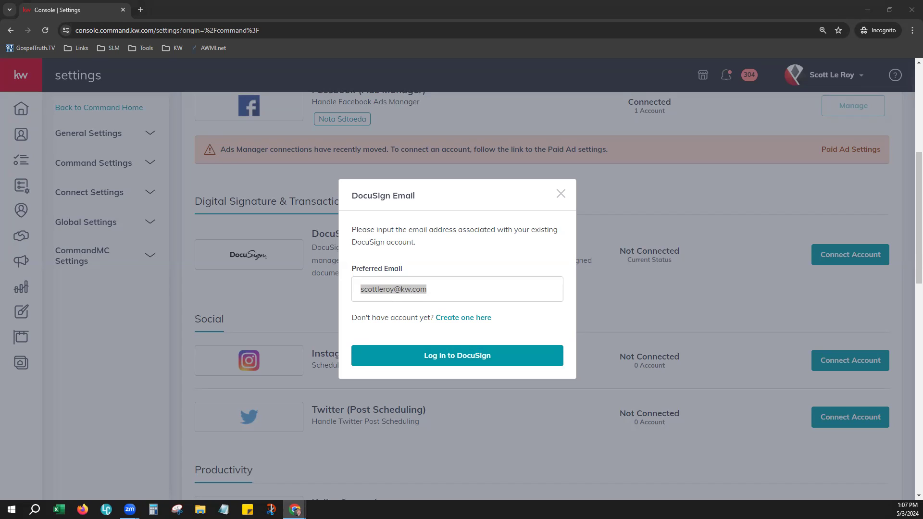
click(428, 288)
drag(428, 289, 331, 294)
key(ctrl+v)
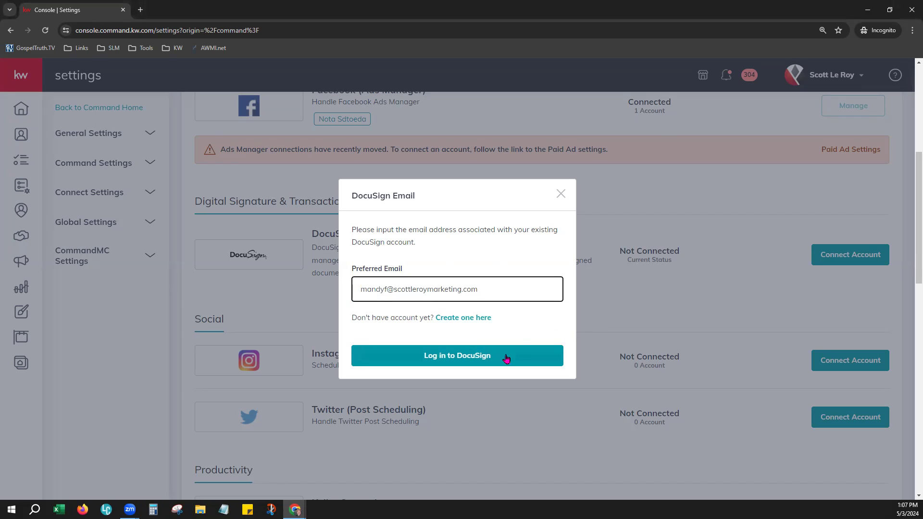
click(469, 362)
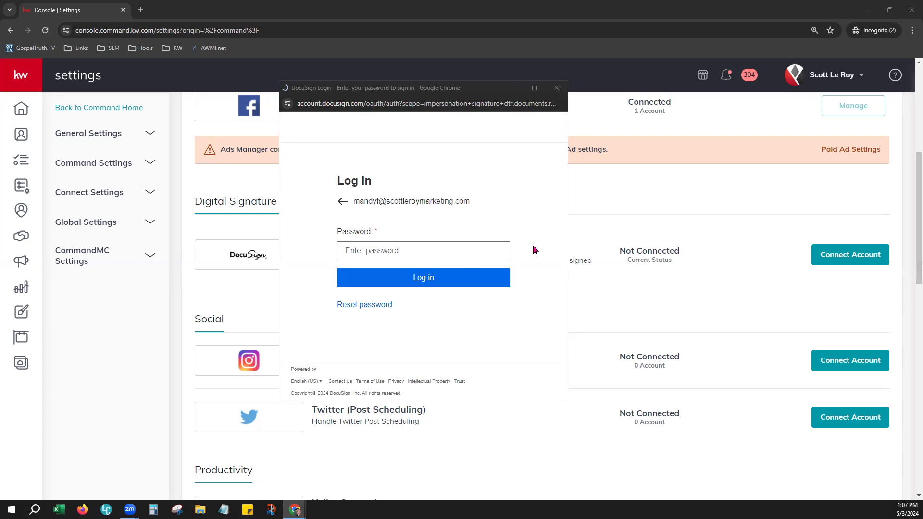
Enter the DocuSign account password, log in, and scroll up to confirm DocuSign shows Connected.
click(436, 246)
key(ctrl+v)
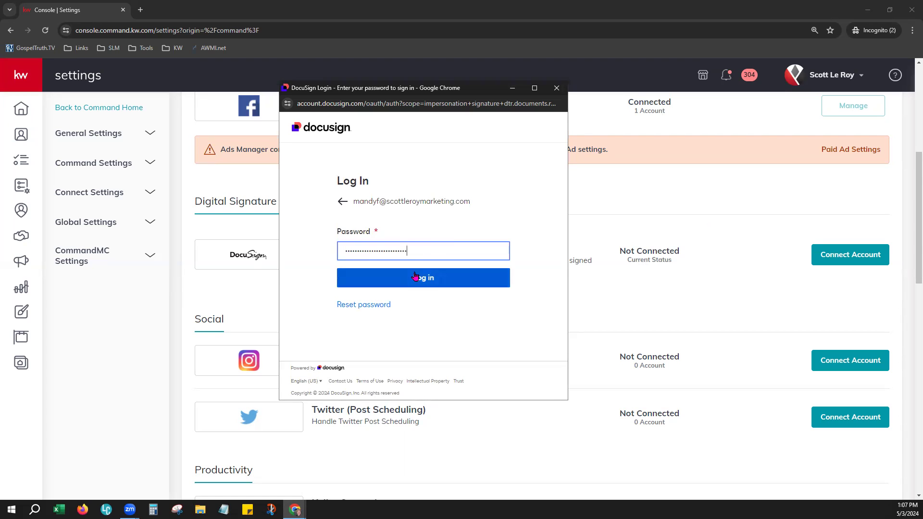
click(416, 275)
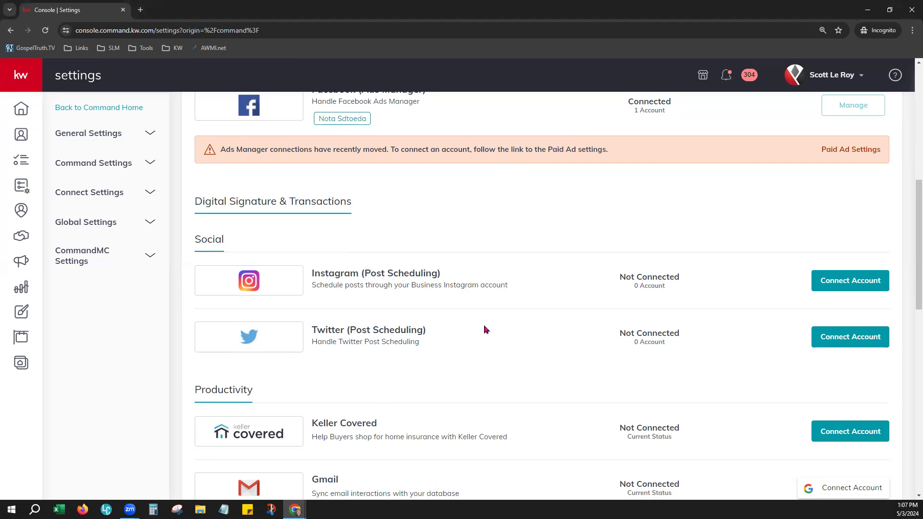
scroll(487, 331, up, 4)
scroll(487, 331, up, 4)
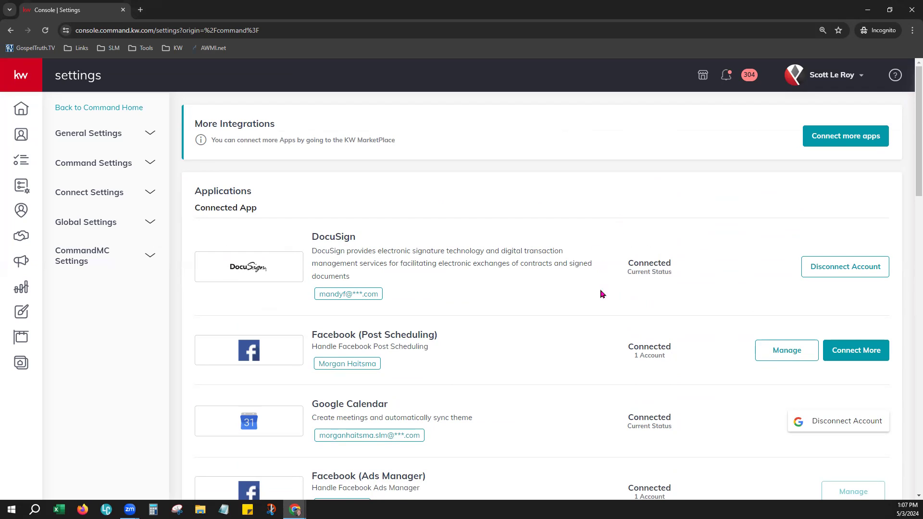
drag(366, 303, 317, 303)
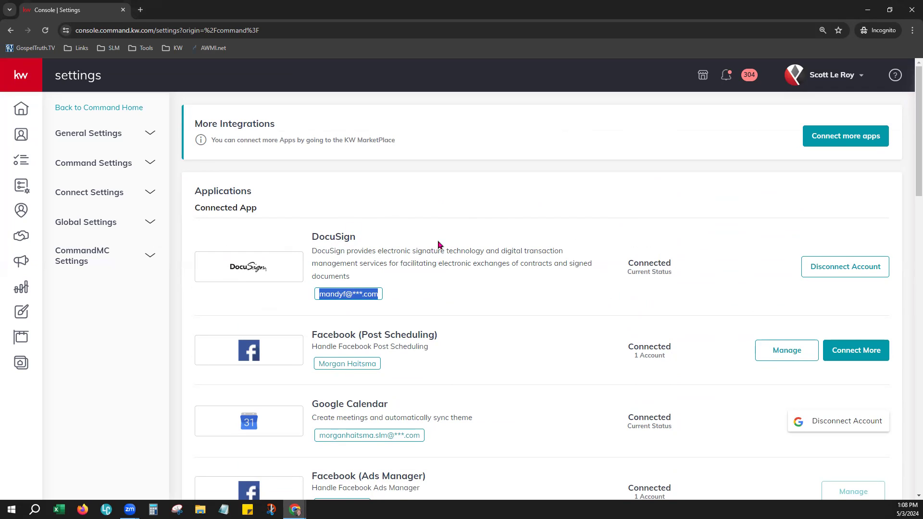
click(490, 281)
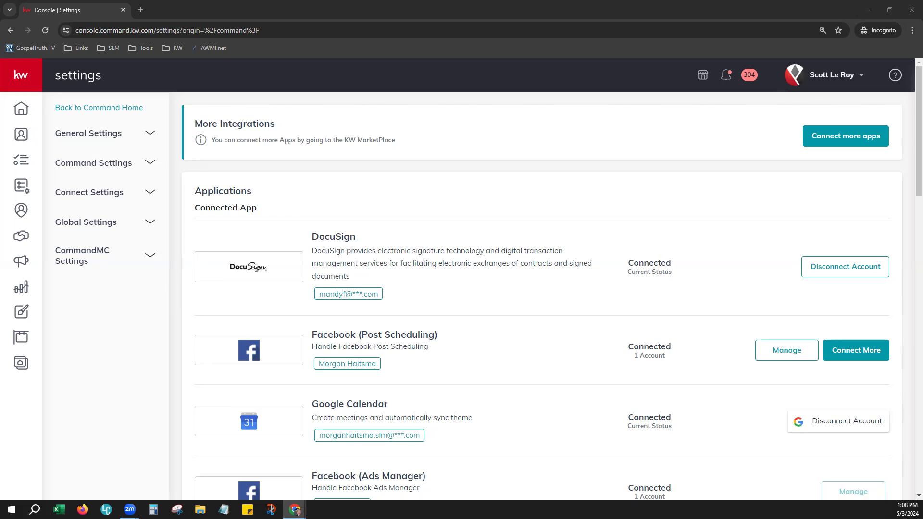
Show the personal Contacts list and review the accounts available in the profile dropdown.
click(24, 138)
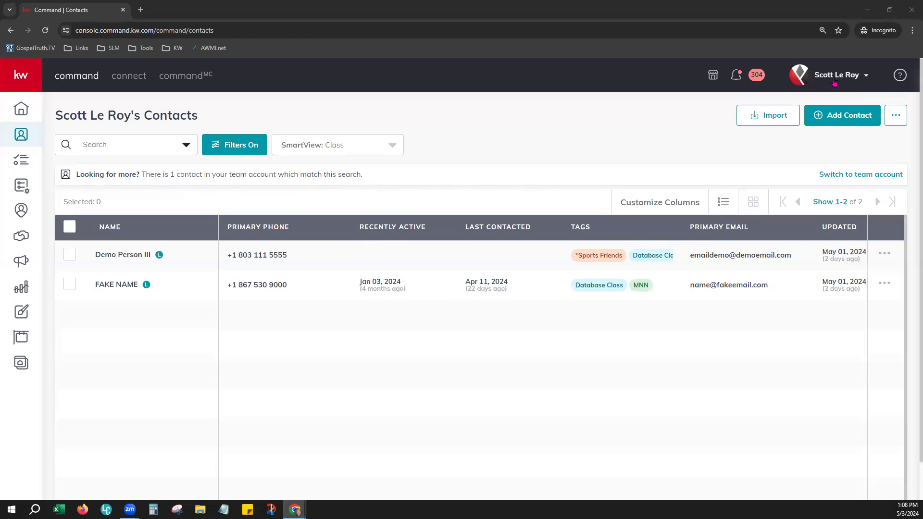
drag(56, 118, 138, 126)
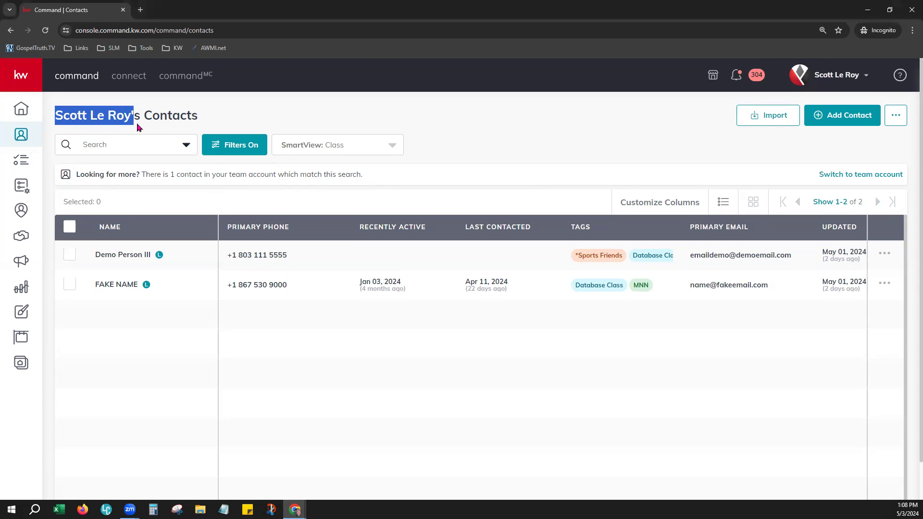
click(265, 112)
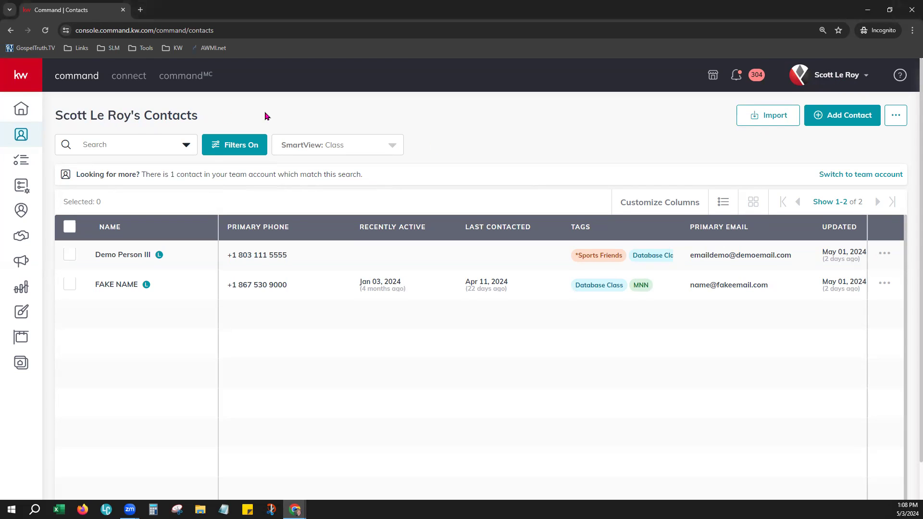
click(846, 79)
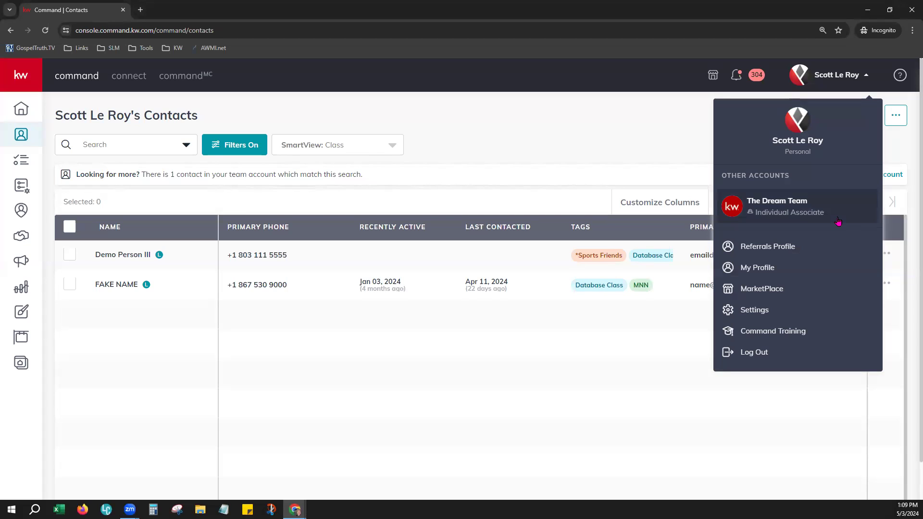
click(620, 116)
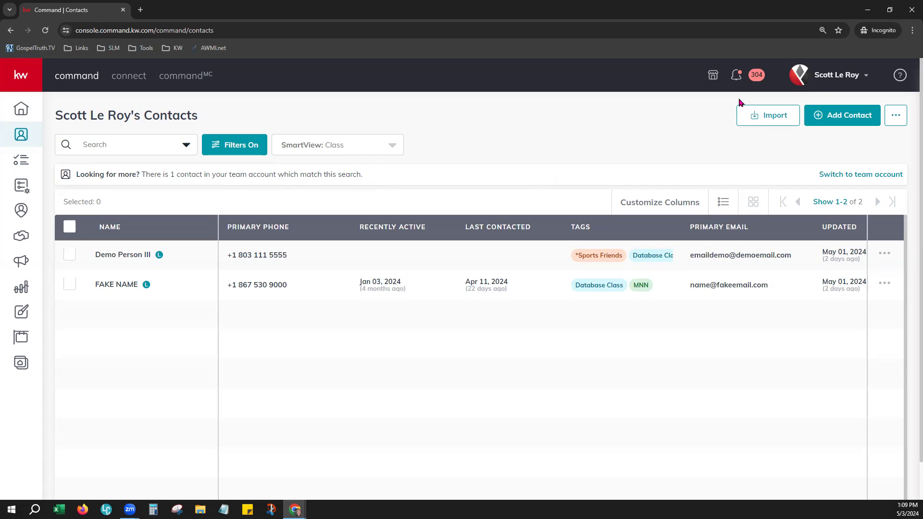
click(831, 76)
click(733, 204)
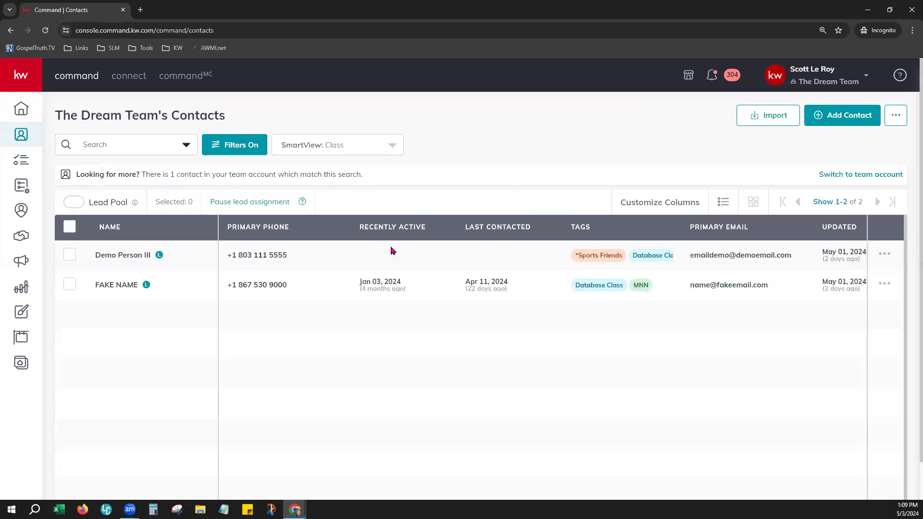
drag(57, 109, 232, 124)
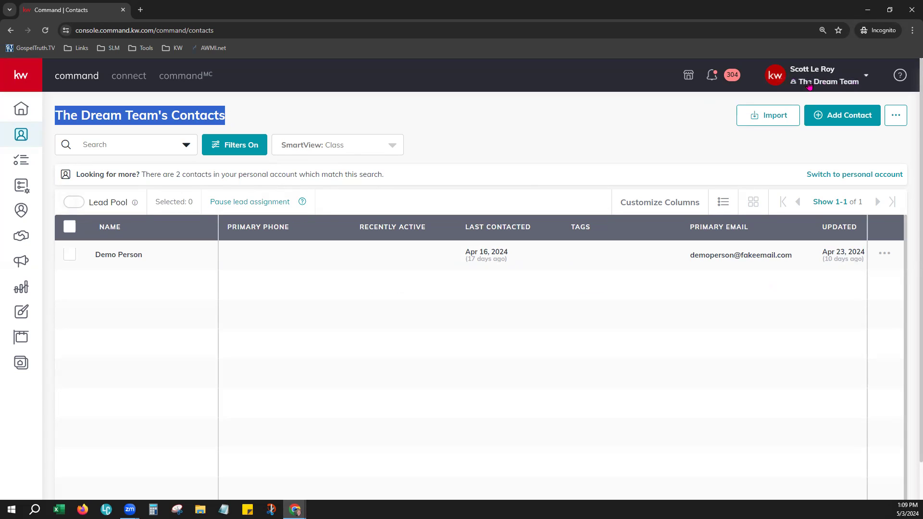
Switch back to the personal account and open the demo contact's record.
click(833, 71)
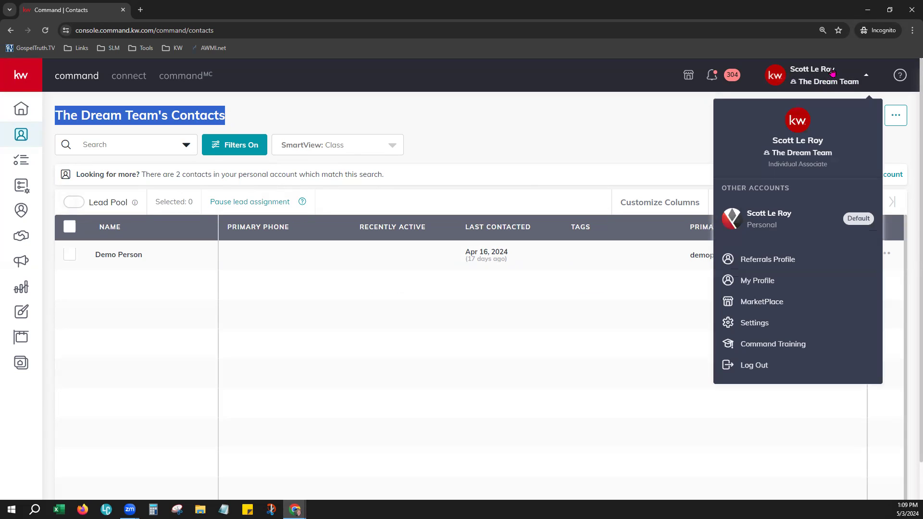
click(780, 221)
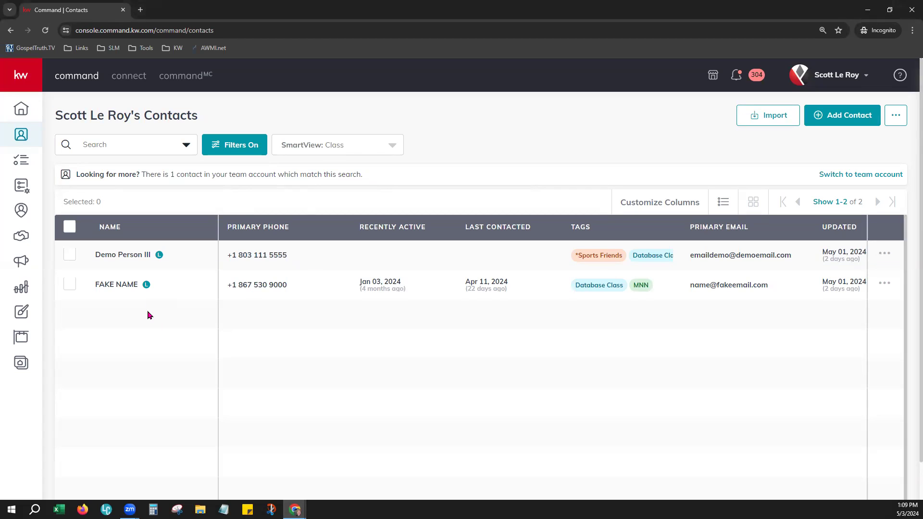
click(117, 260)
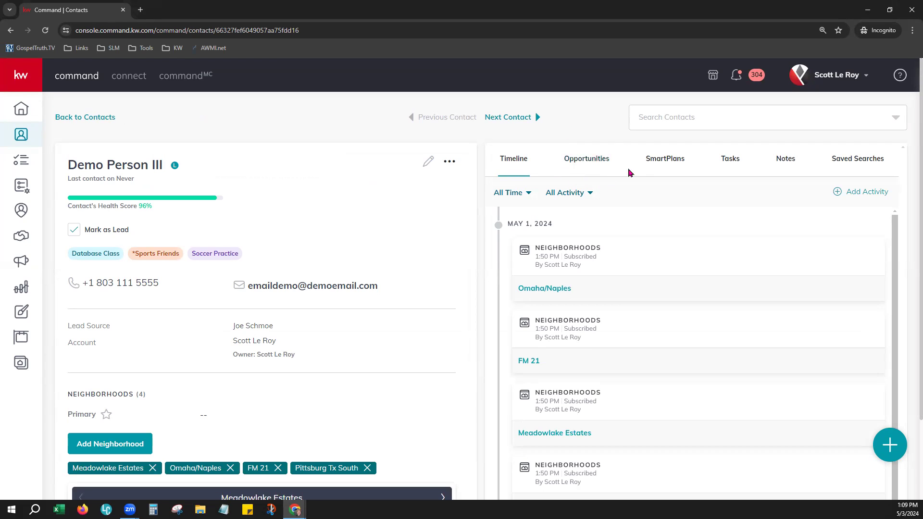
Show the demo contact's Opportunities tab, which lists no opportunities yet.
click(577, 158)
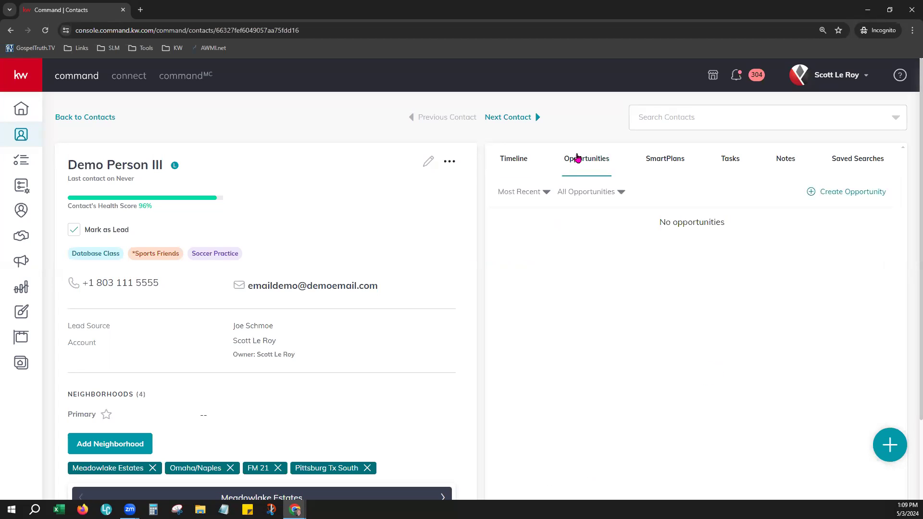
drag(383, 287, 234, 285)
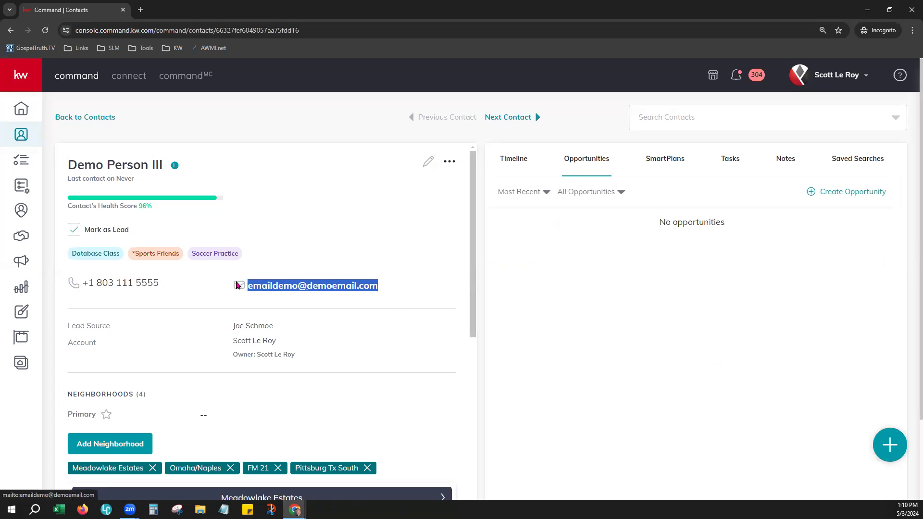
click(340, 198)
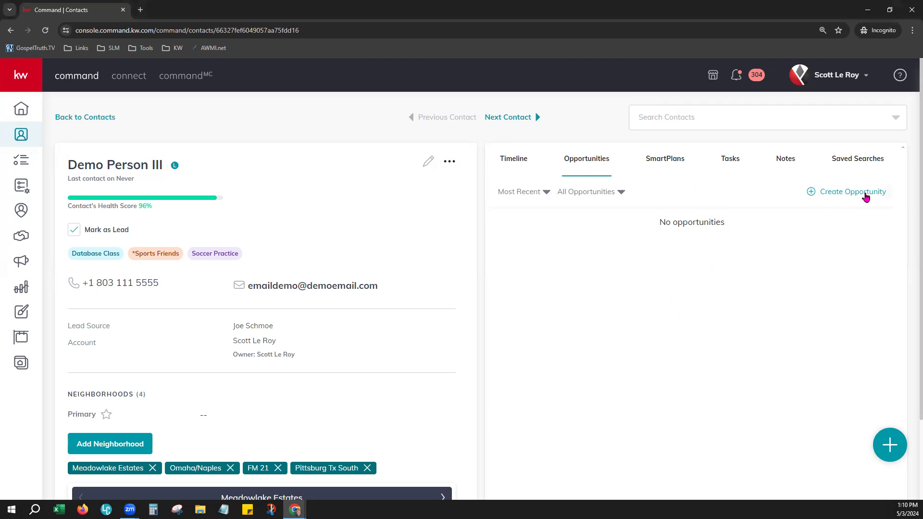
click(865, 197)
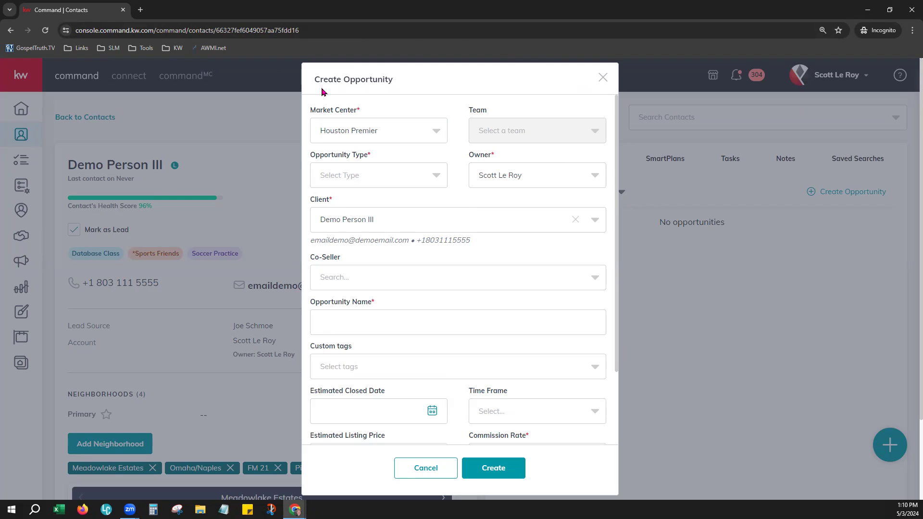
drag(315, 83, 398, 85)
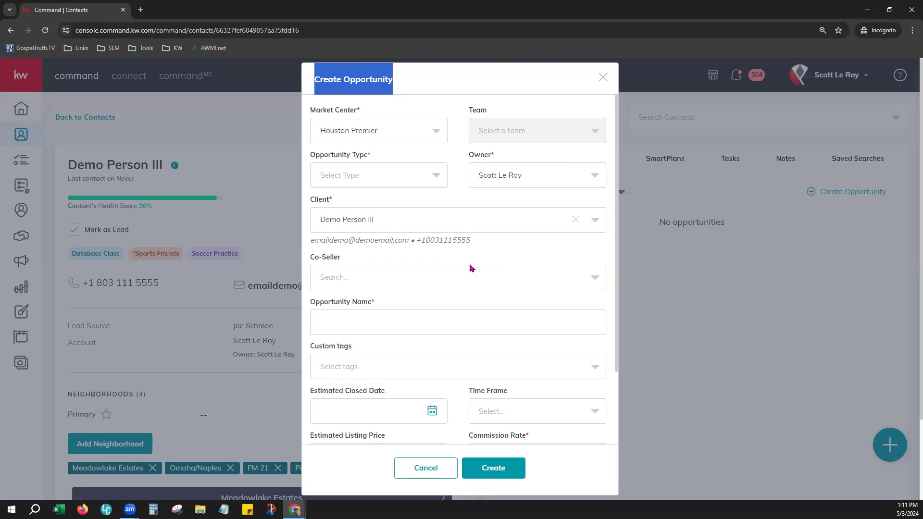
click(319, 223)
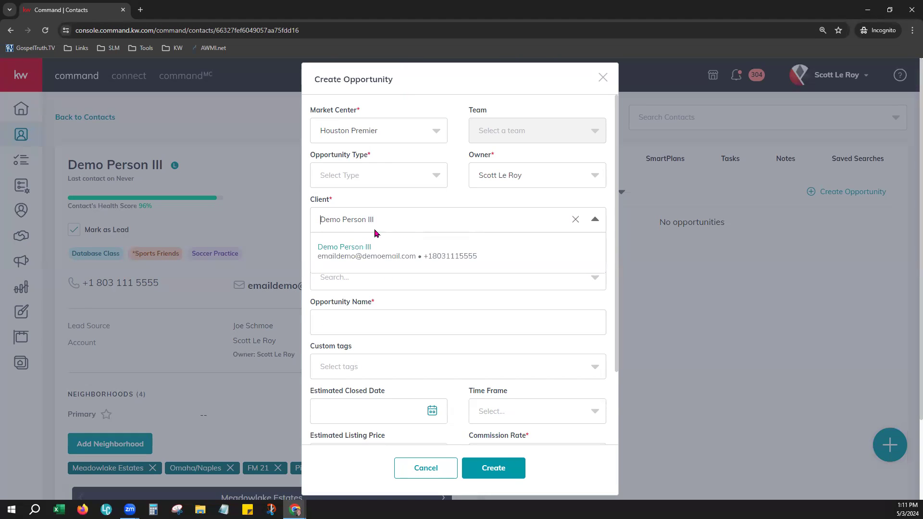
click(411, 200)
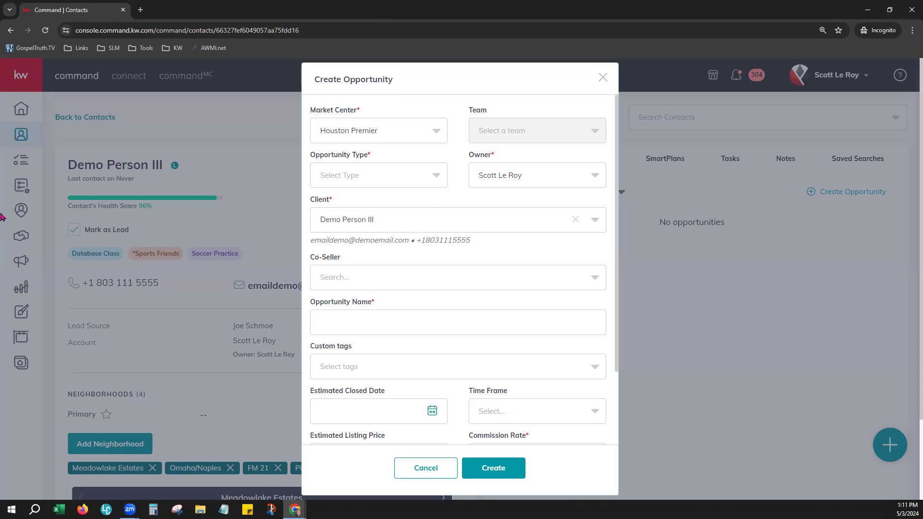
click(432, 469)
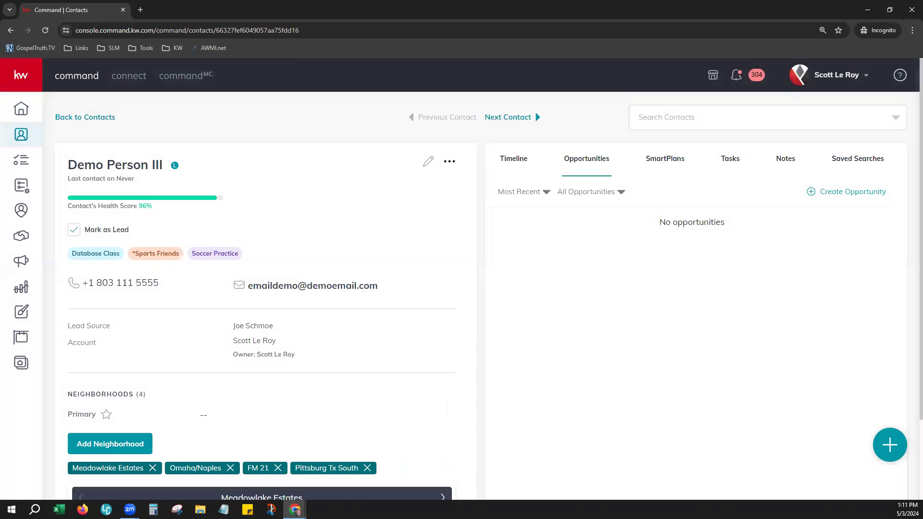
Open Opportunities and scroll past the pipelines to the Ratio (30 opportunities, $272,182.00) and Activity panels.
click(22, 239)
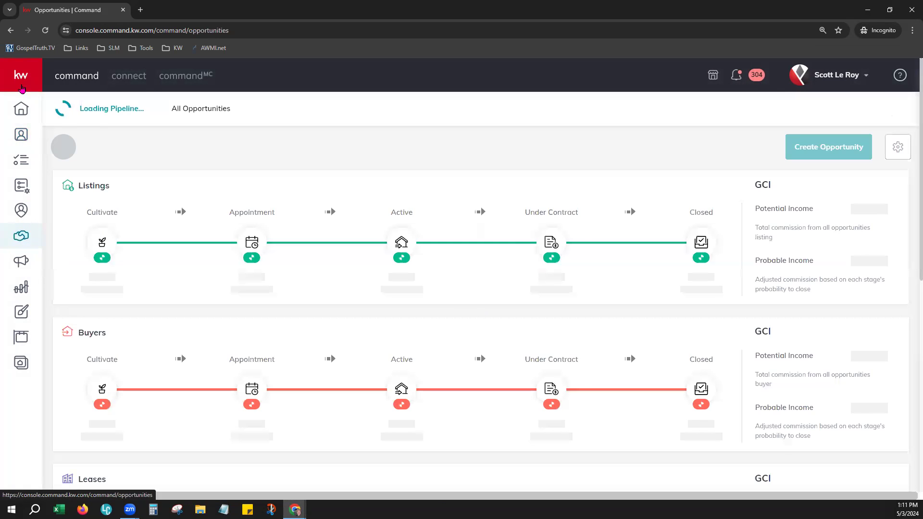
mouse_move(21, 98)
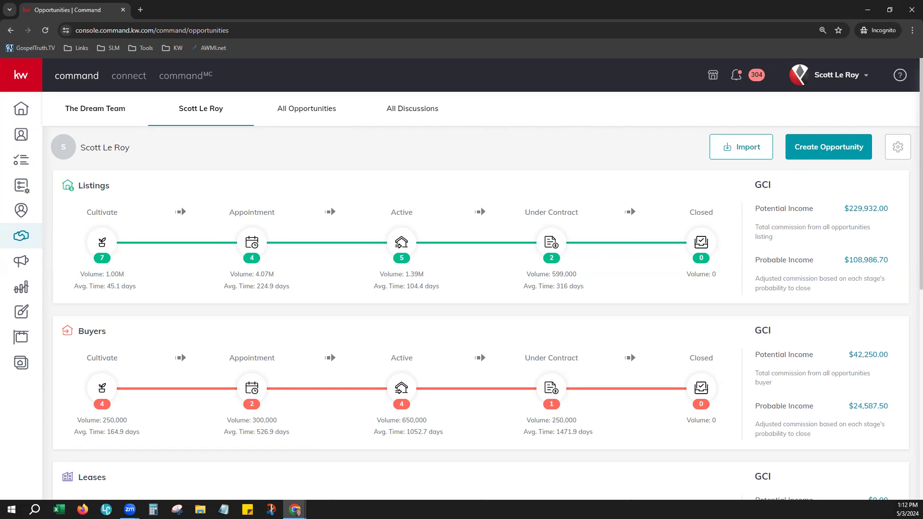
scroll(473, 261, down, 1)
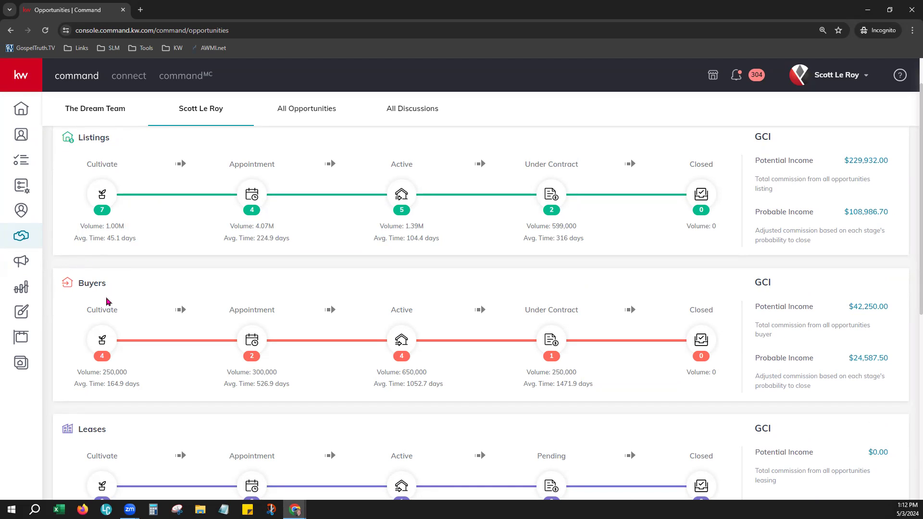
scroll(135, 309, down, 1)
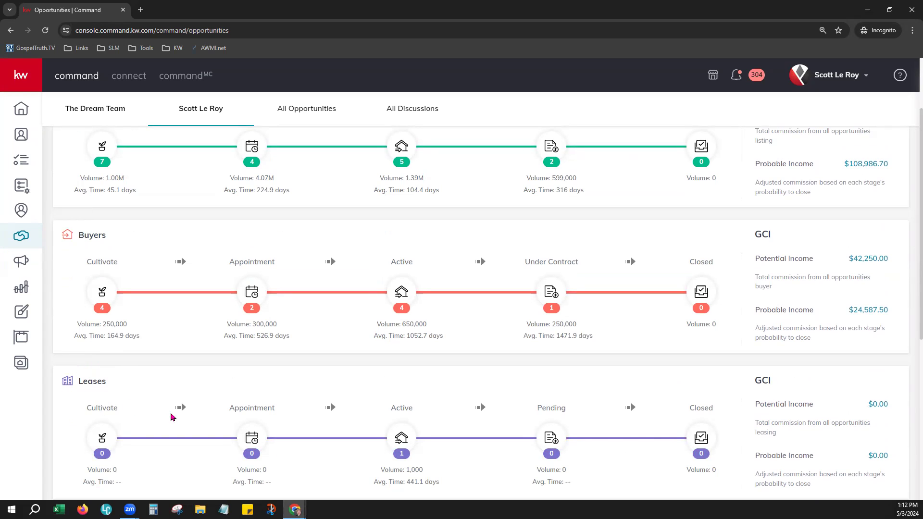
scroll(179, 391, down, 2)
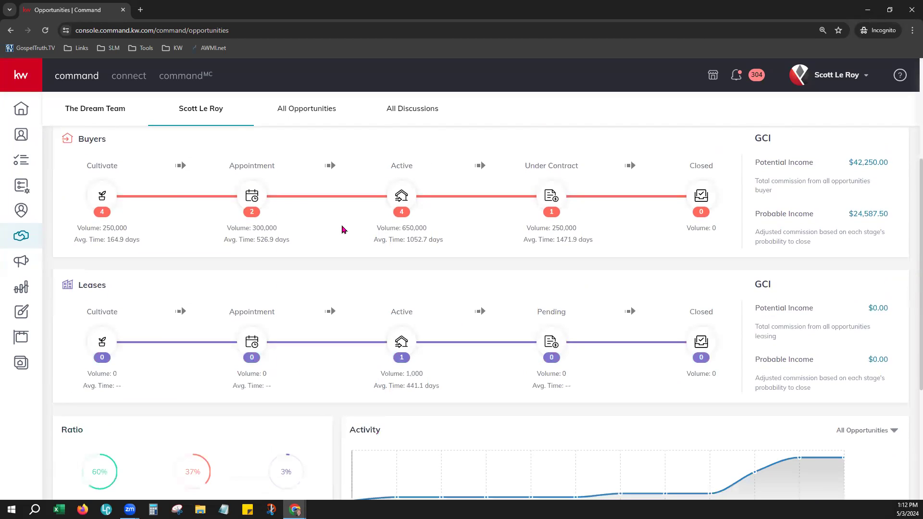
scroll(250, 300, down, 1)
scroll(250, 294, down, 3)
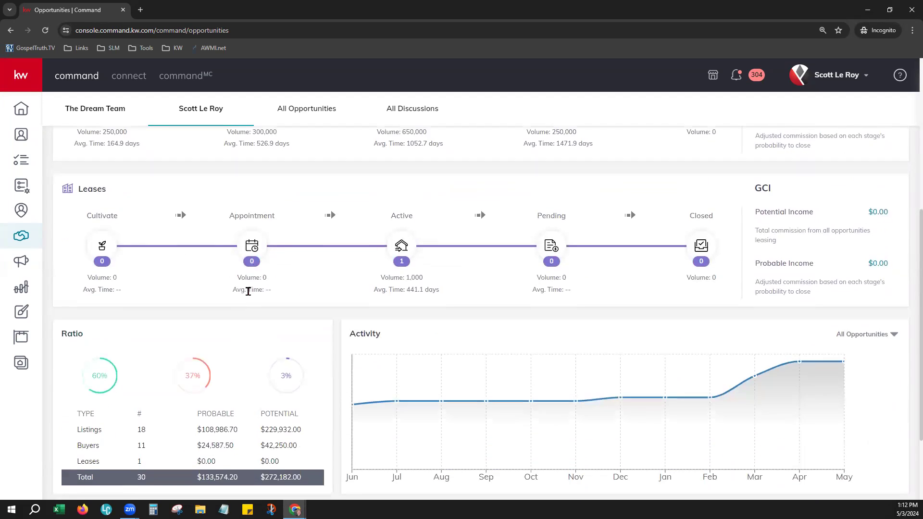
scroll(250, 288, down, 1)
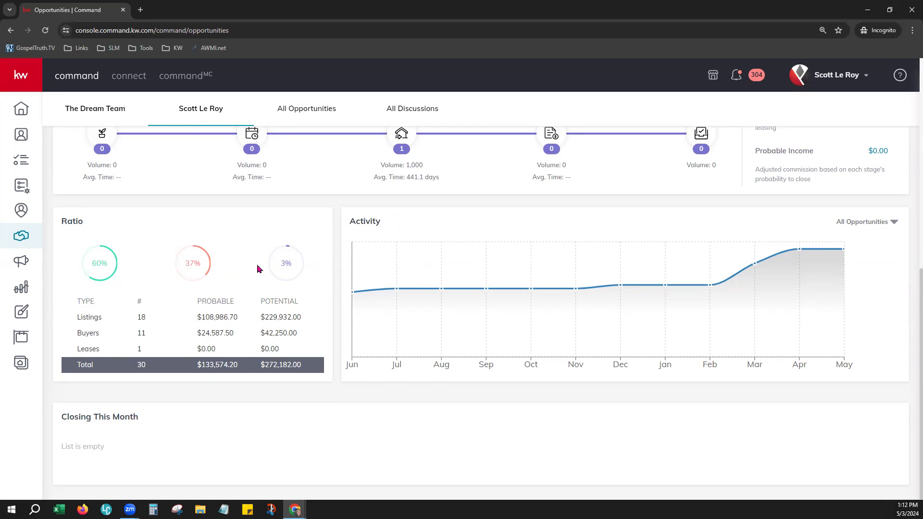
drag(76, 317, 313, 365)
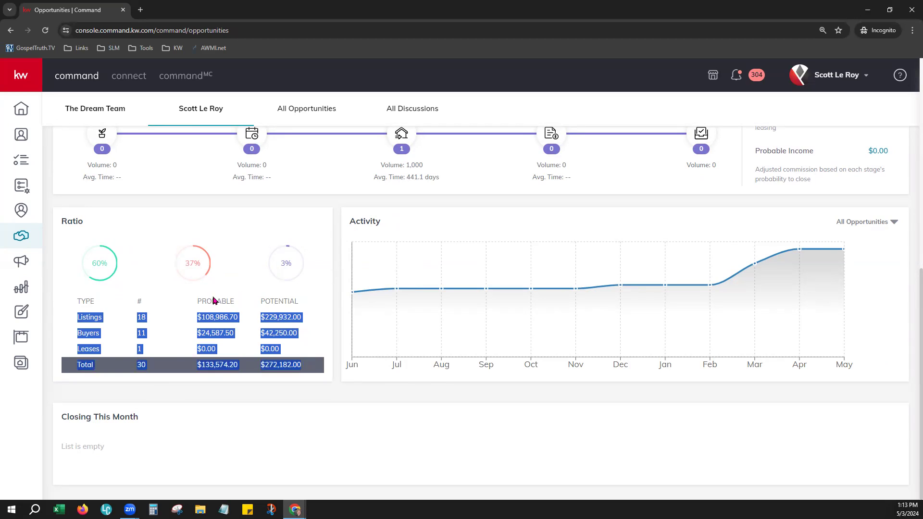
click(313, 299)
double_click(282, 301)
click(310, 325)
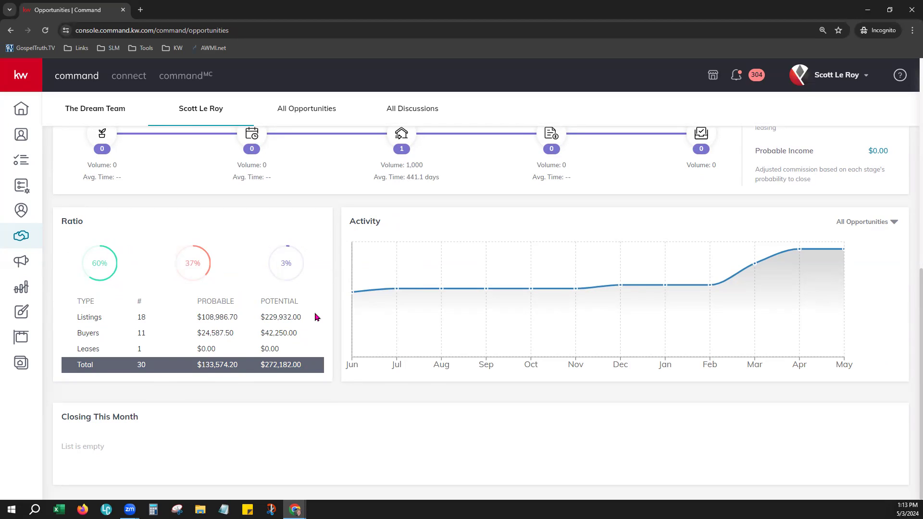
click(874, 226)
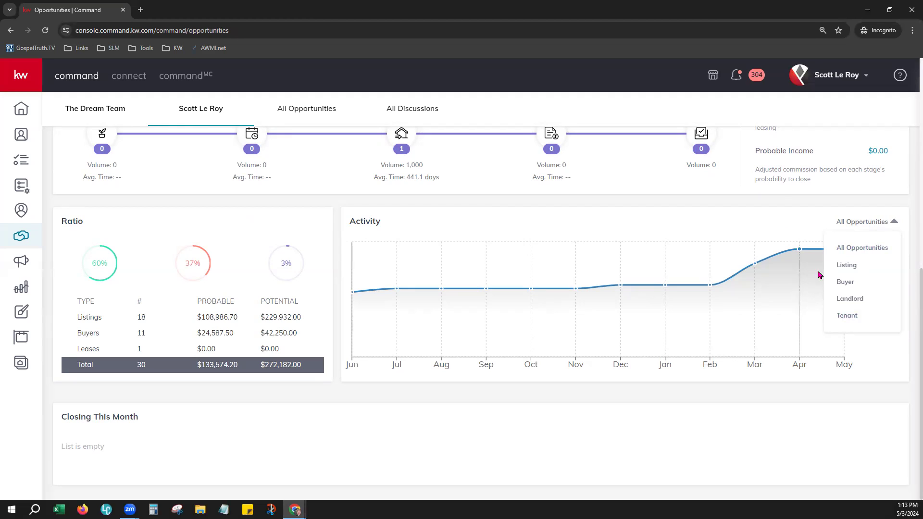
click(842, 267)
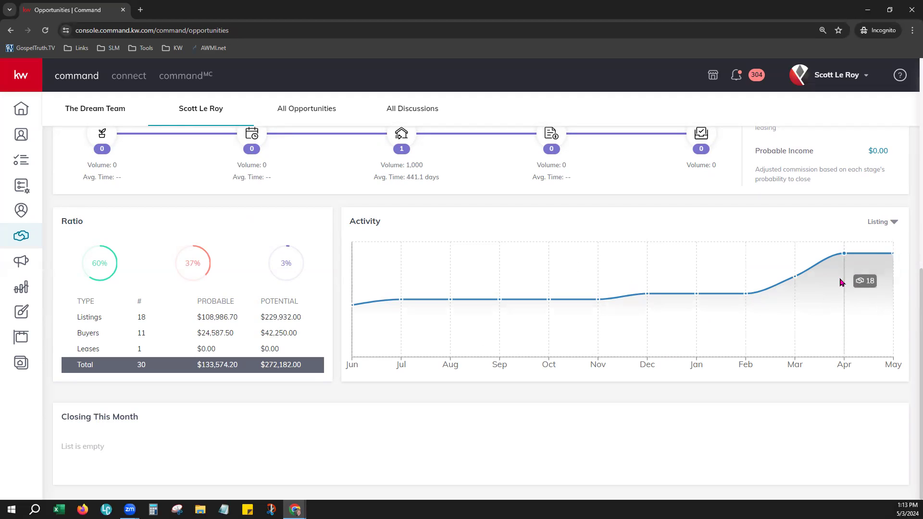
click(888, 224)
click(874, 249)
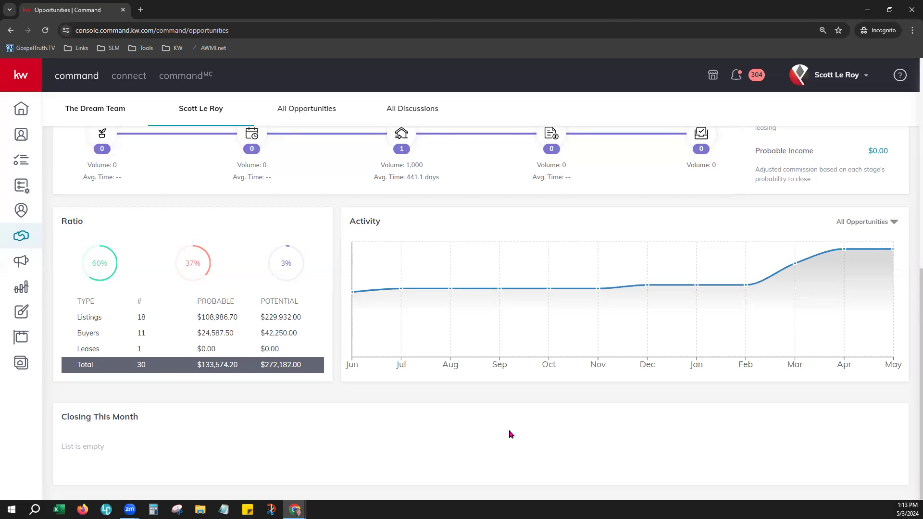
scroll(510, 434, up, 4)
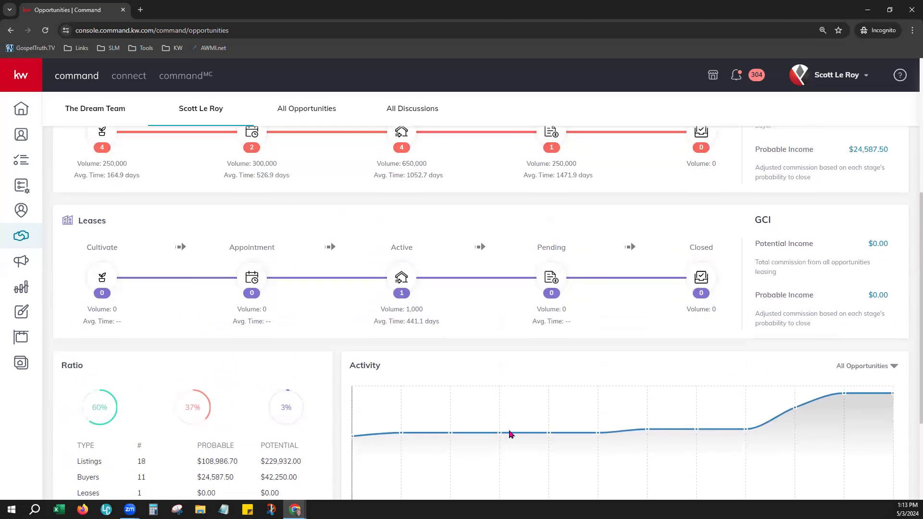
scroll(510, 434, up, 2)
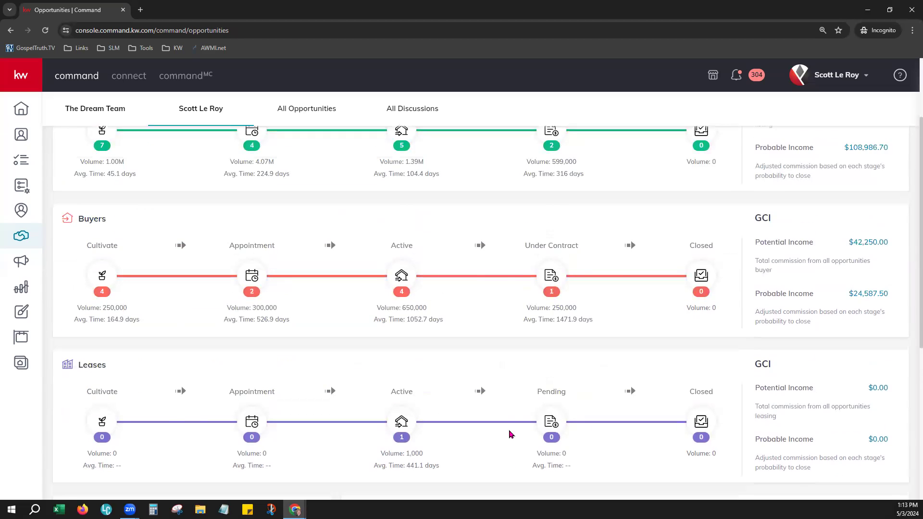
scroll(511, 434, up, 1)
scroll(511, 434, up, 2)
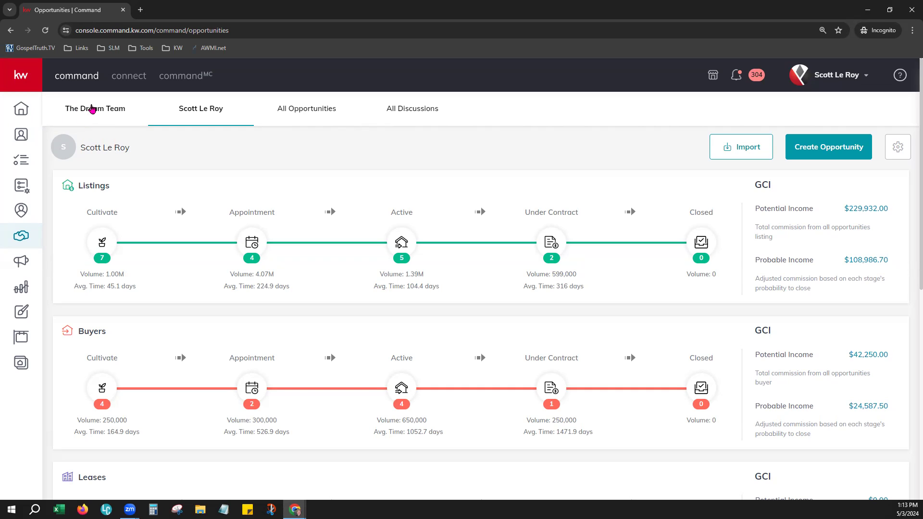
click(92, 109)
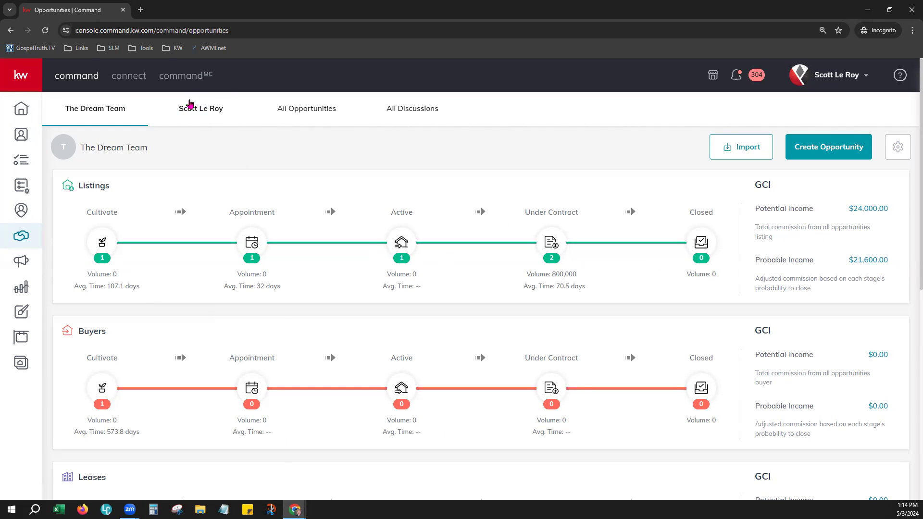
click(204, 111)
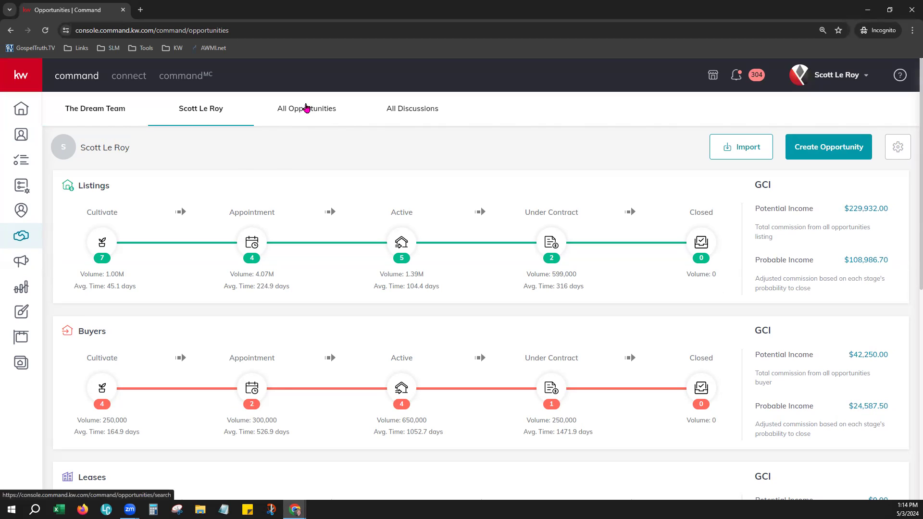
Show All Opportunities (45) and sort the OPPORTUNITY column in descending order.
click(306, 107)
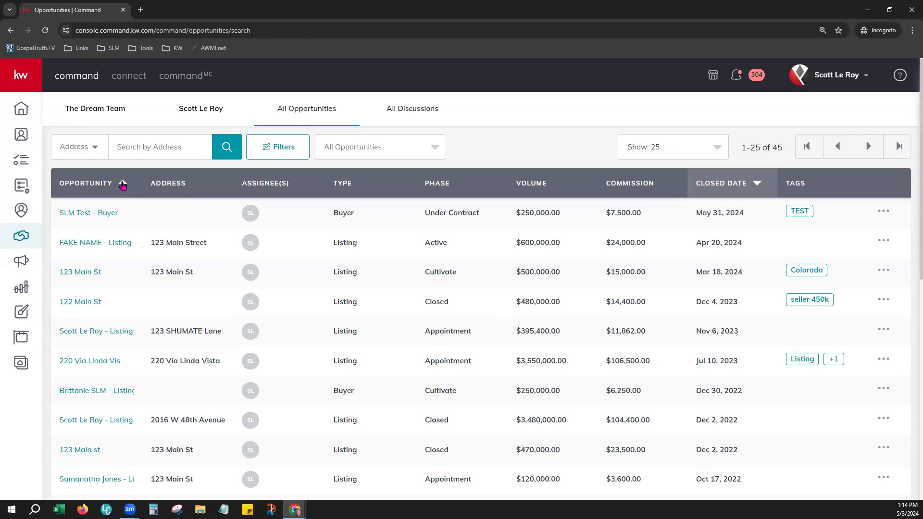
click(123, 184)
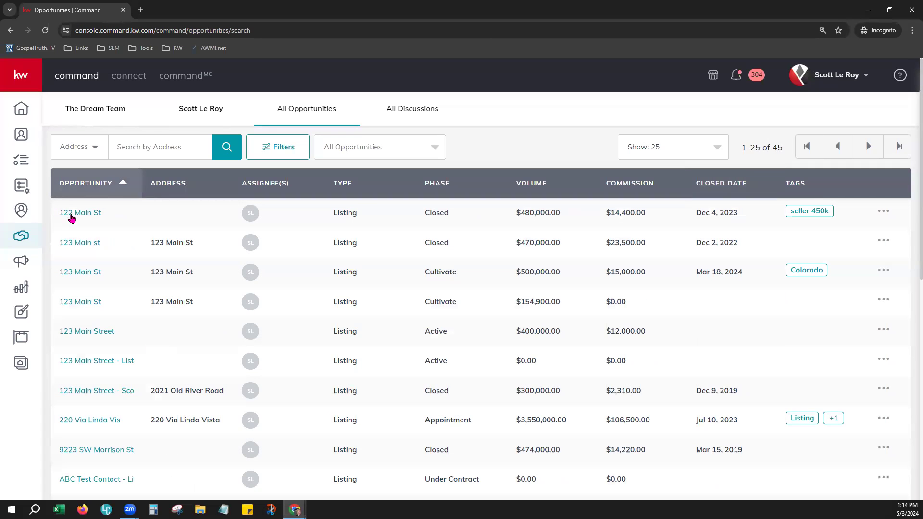
click(95, 186)
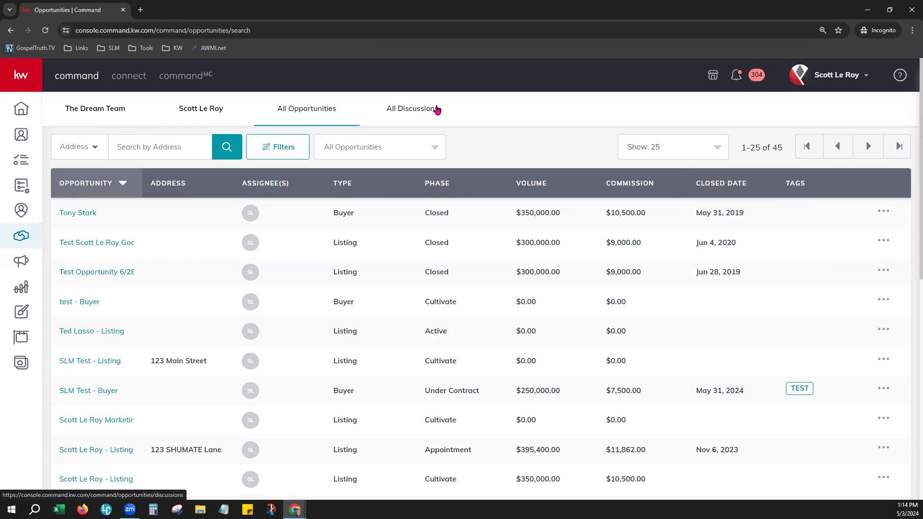
View the All Discussions list, then return to the personal pipeline overview.
click(408, 108)
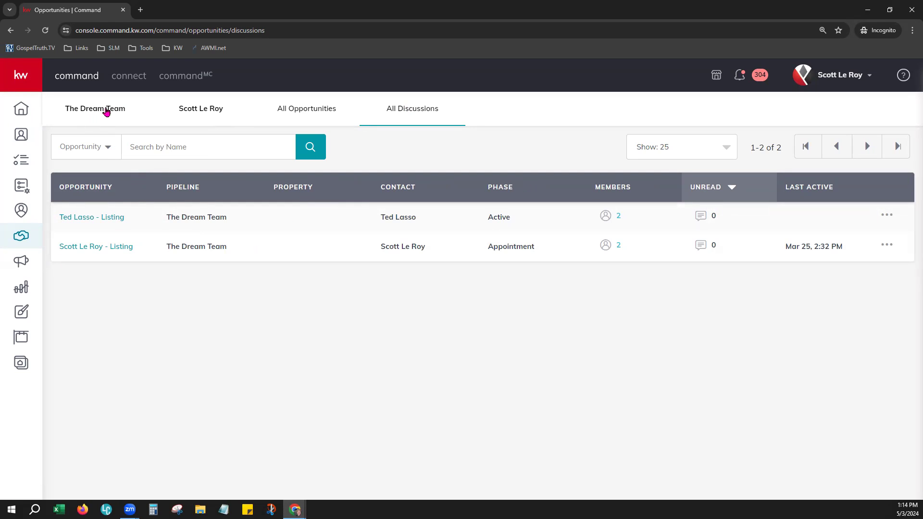
click(206, 112)
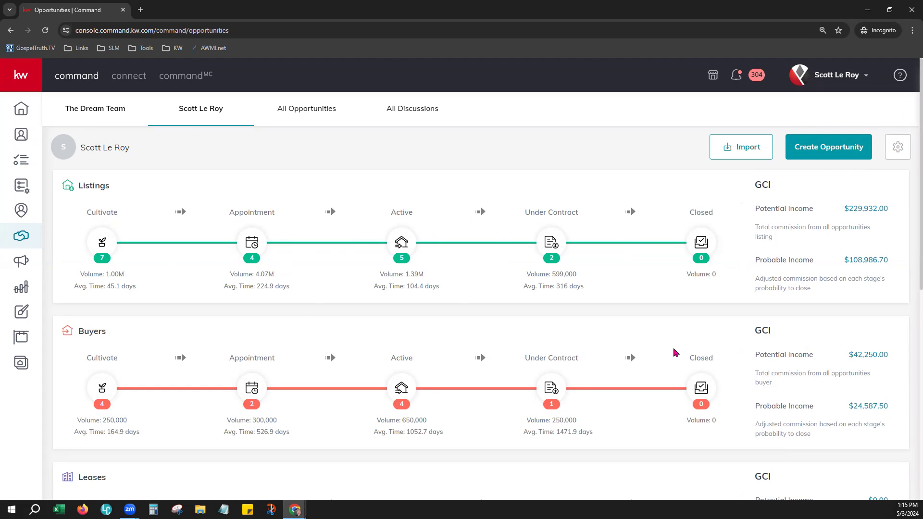
scroll(673, 353, down, 2)
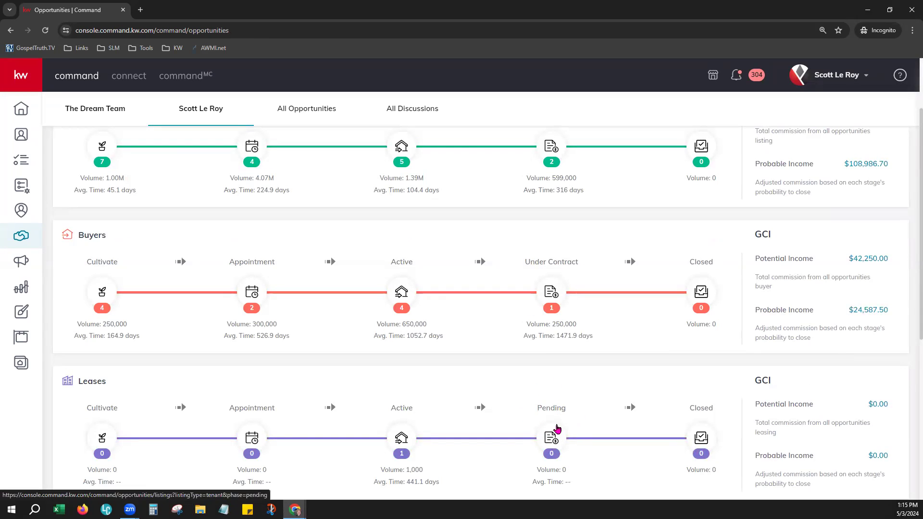
scroll(565, 427, up, 2)
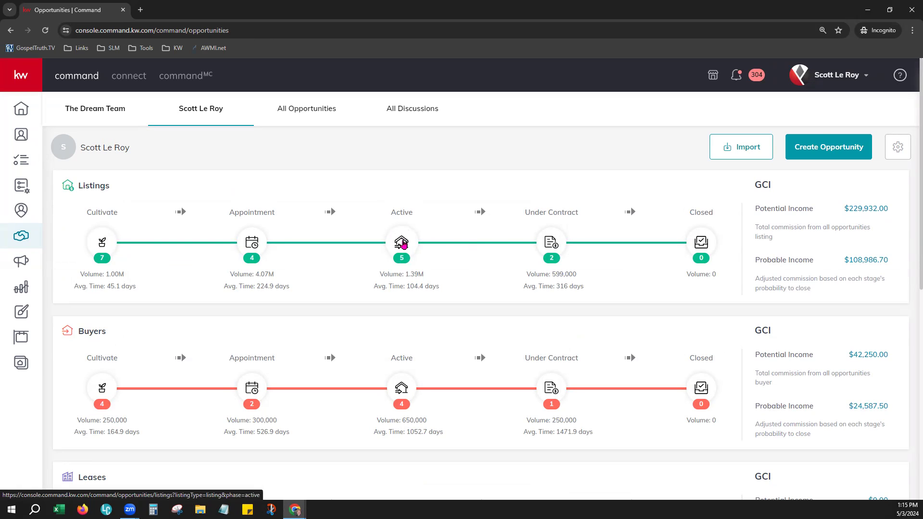
Open the active listings board and point out the Showing, Open House and Negotiations stages.
click(402, 244)
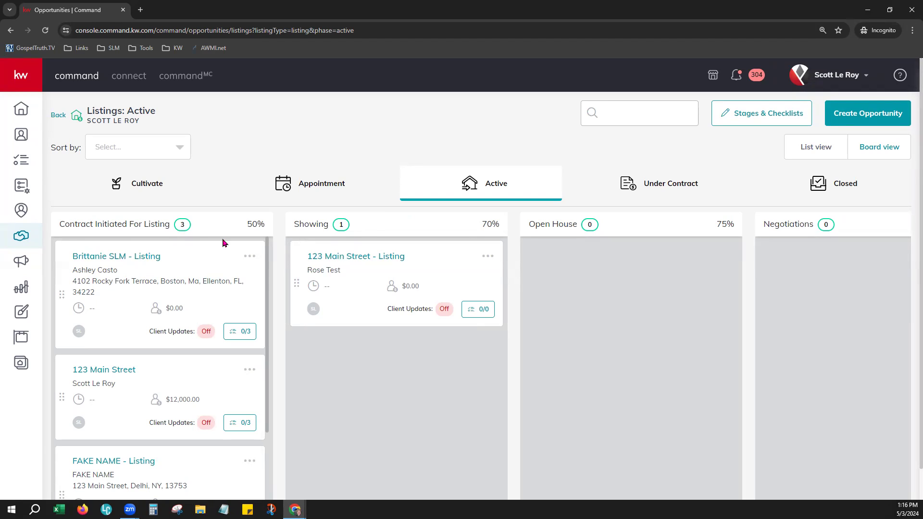
drag(306, 224, 360, 237)
drag(529, 224, 570, 224)
drag(763, 224, 813, 224)
click(584, 313)
Move the 123 Main Street card to Showing, then Open House, back to Showing, and open its details.
drag(182, 367, 368, 360)
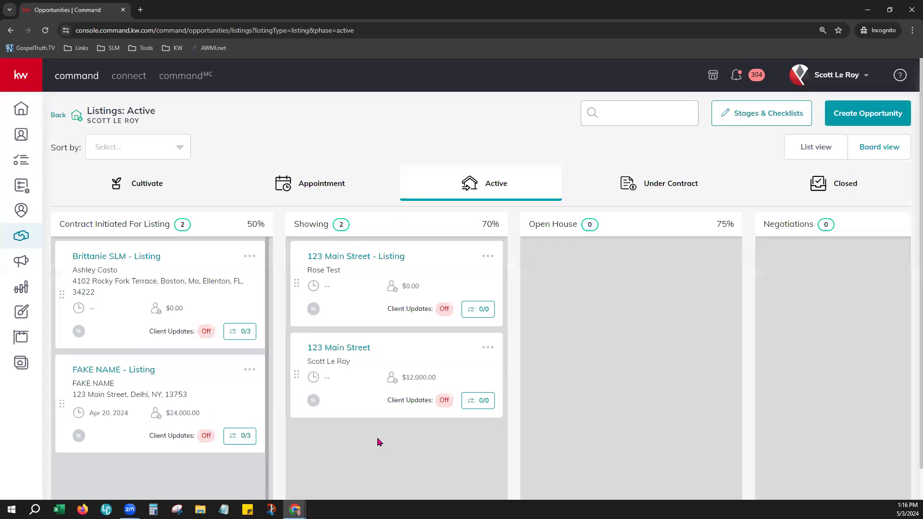
drag(385, 390, 613, 302)
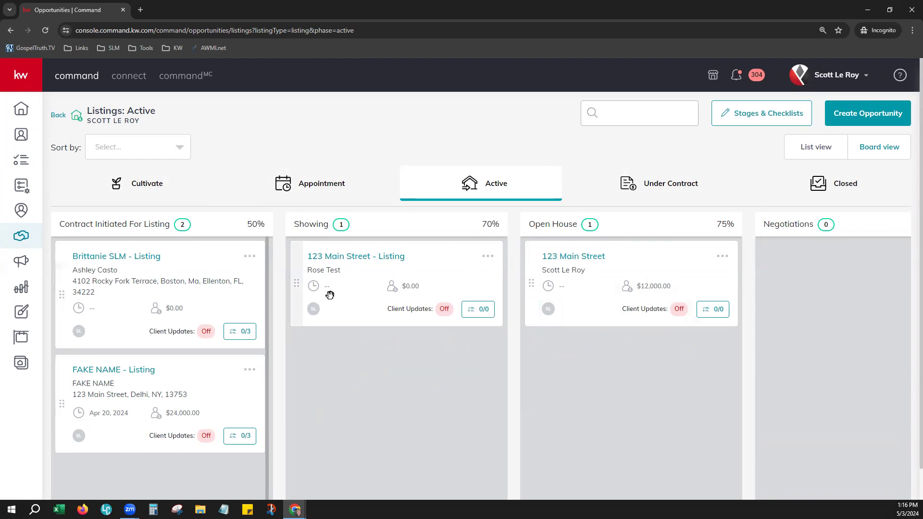
drag(606, 265, 362, 348)
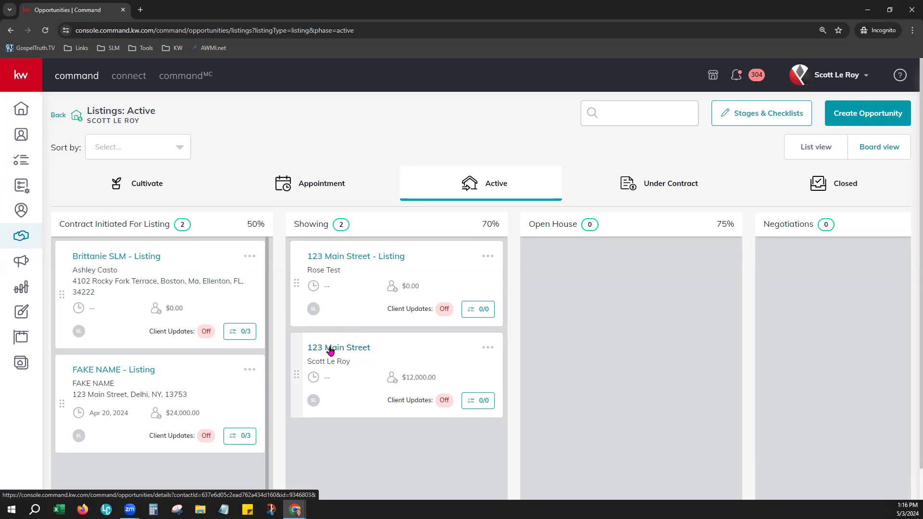
click(330, 351)
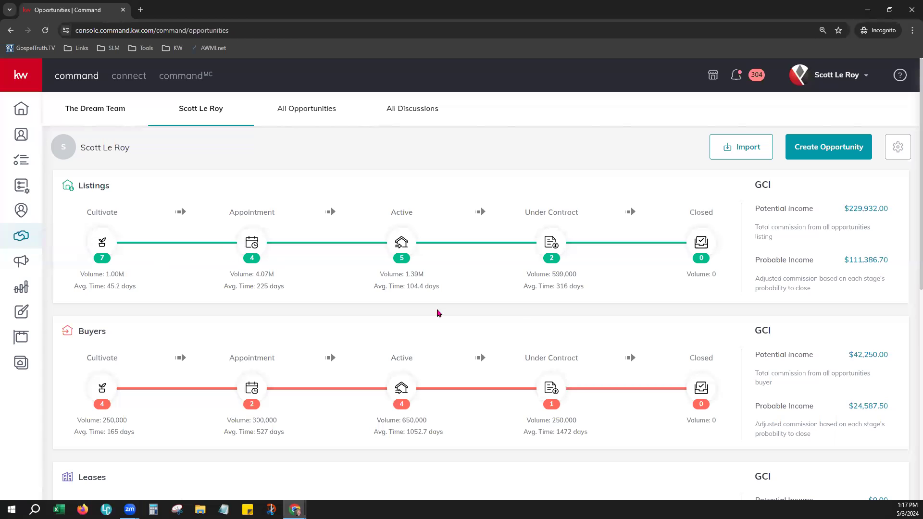
Highlight the Cultivate listings volume of 1.00M, its average time, and the Closed listings volume.
scroll(518, 317, down, 1)
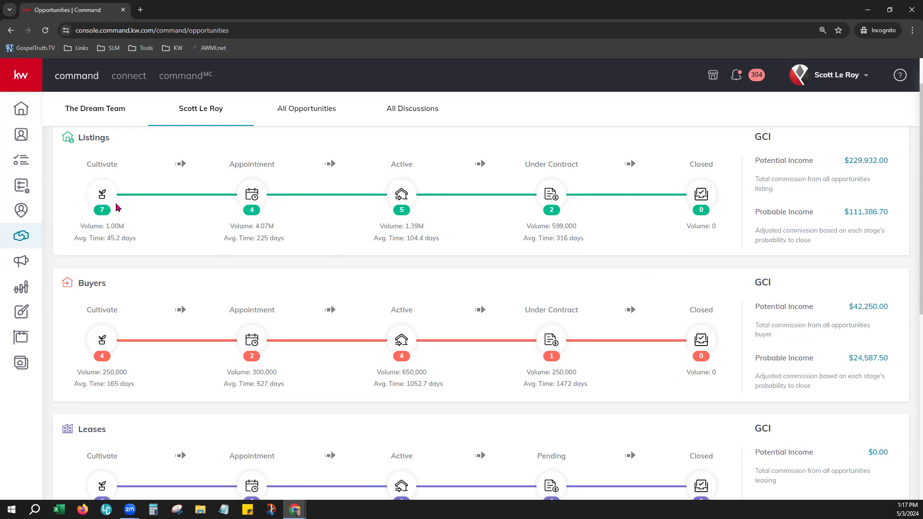
drag(81, 227, 126, 227)
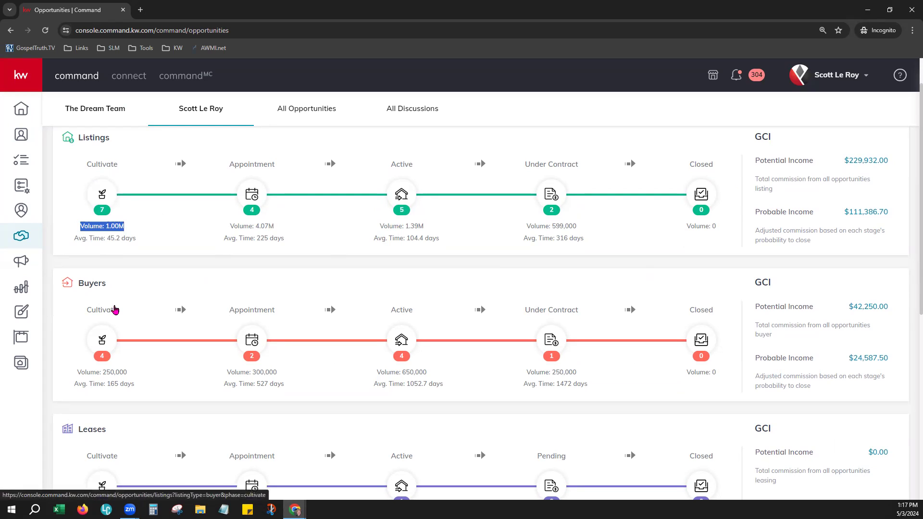
drag(73, 242, 140, 244)
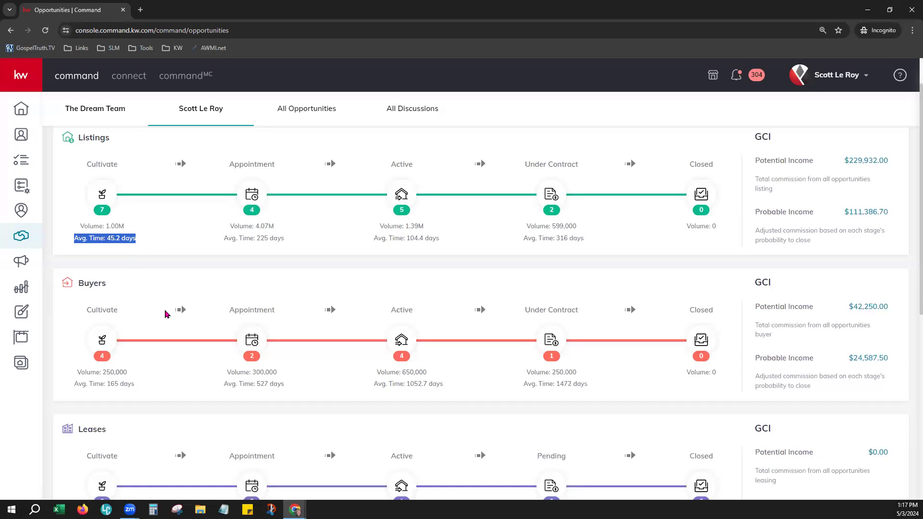
scroll(168, 314, up, 1)
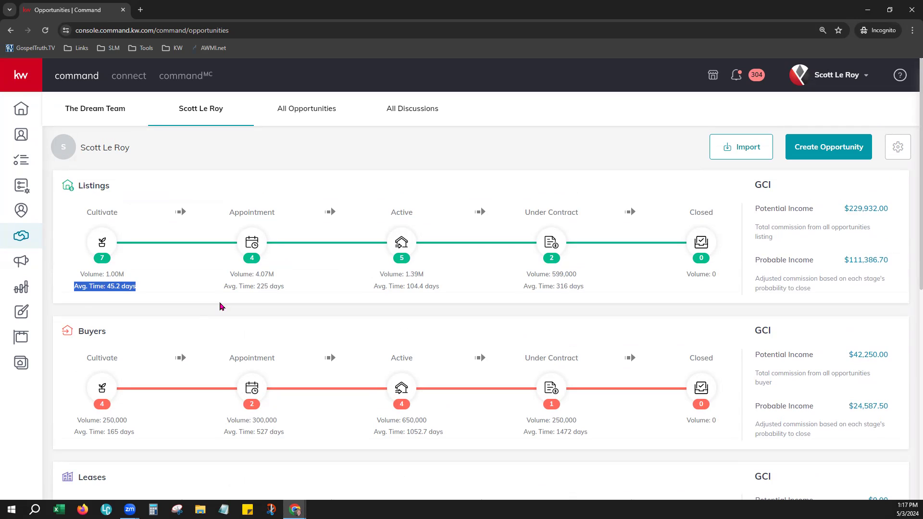
click(221, 306)
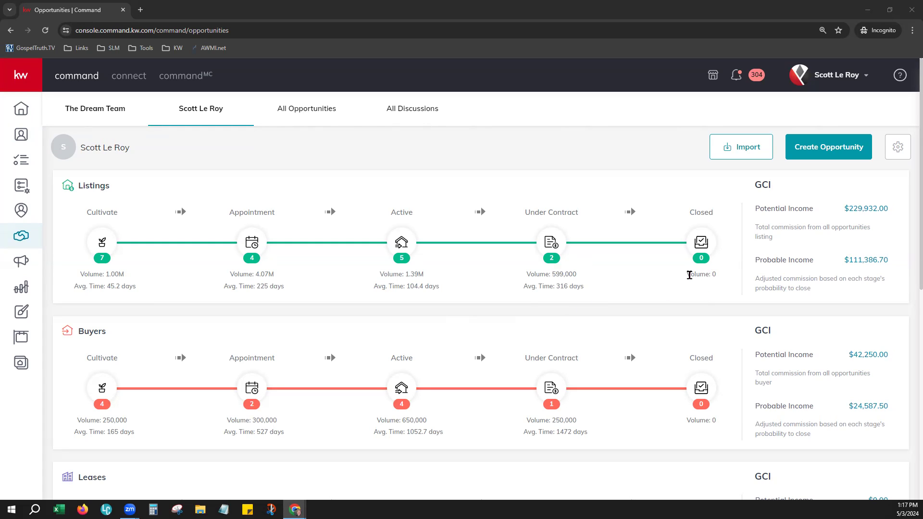
drag(689, 275, 721, 278)
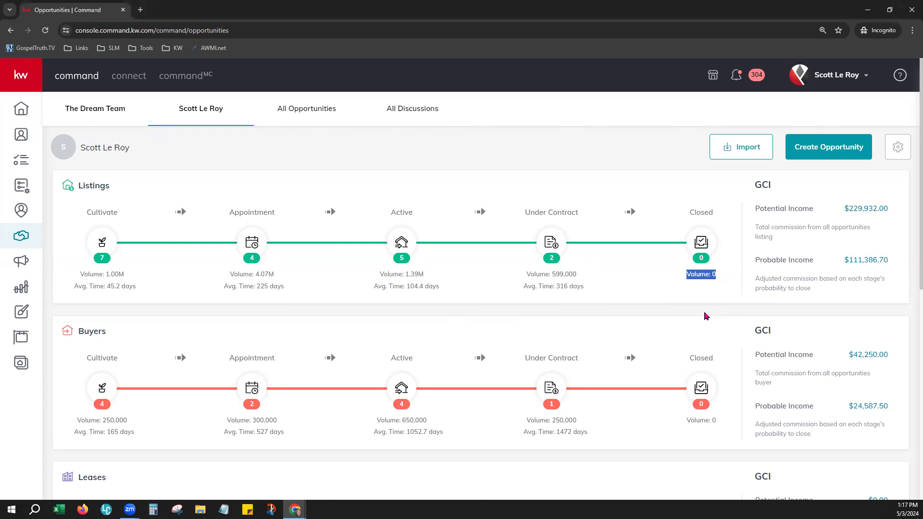
click(686, 309)
Highlight the listings Potential Income and the Probable Income of $111,386.70.
drag(753, 208, 892, 214)
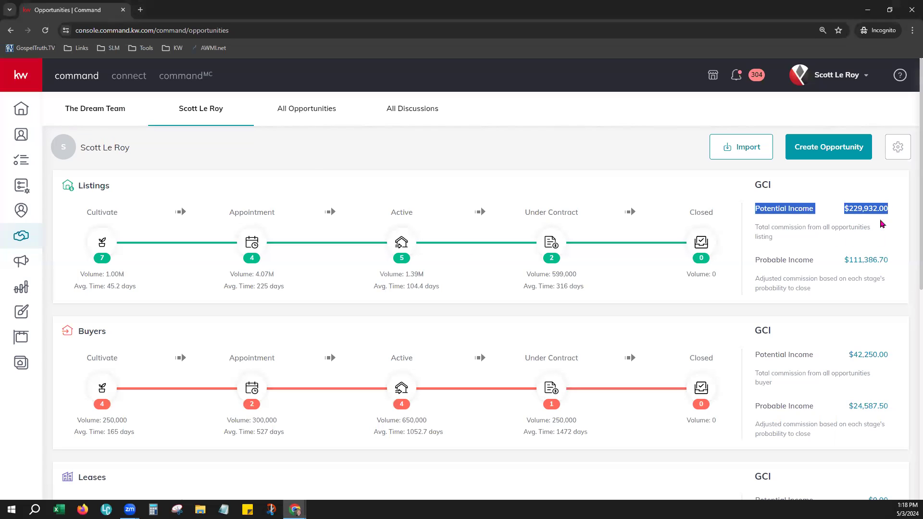
click(882, 224)
drag(755, 260, 890, 264)
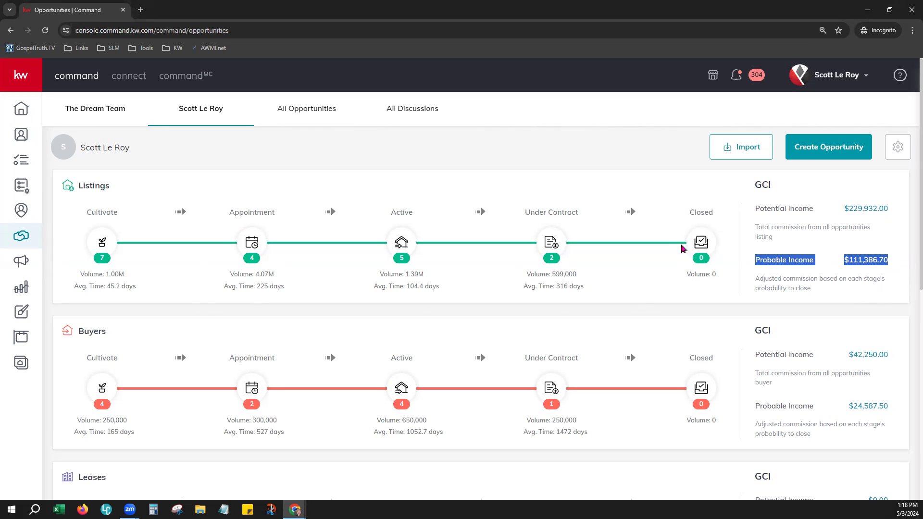
drag(832, 277, 837, 278)
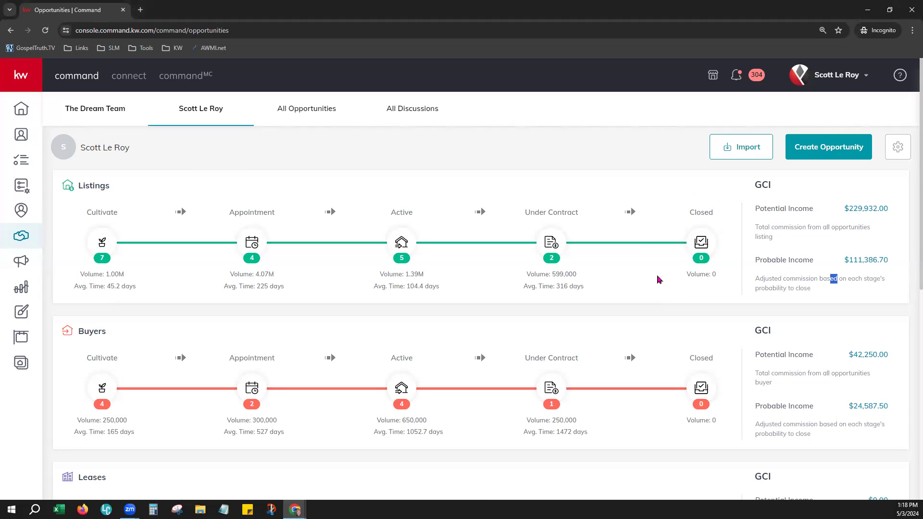
drag(841, 259, 889, 260)
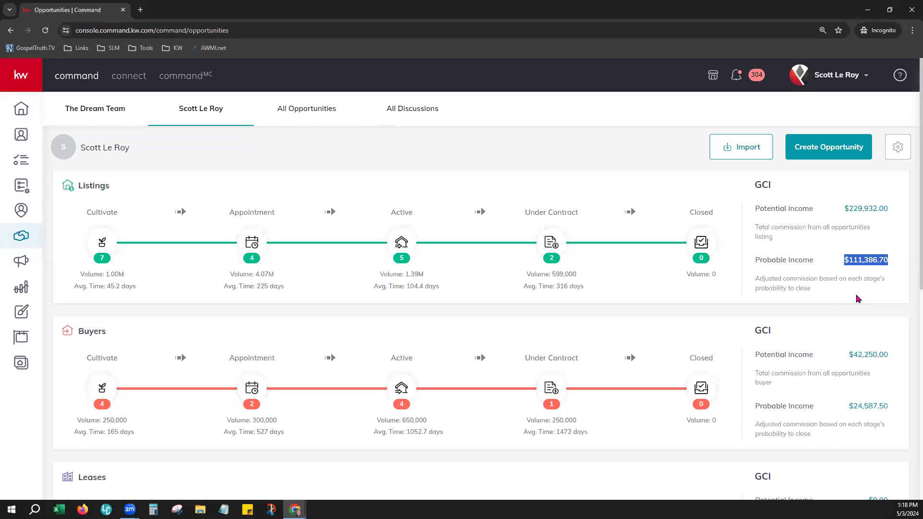
click(857, 299)
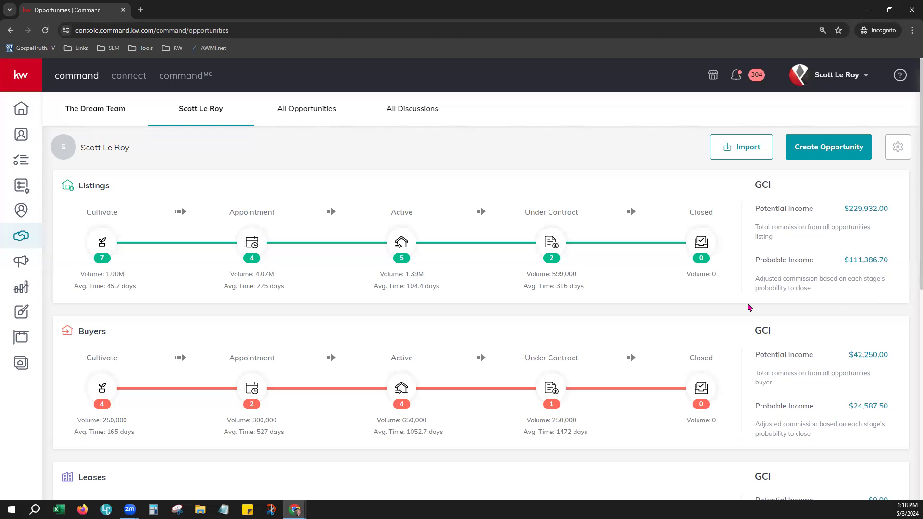
scroll(721, 307, down, 1)
scroll(687, 307, down, 1)
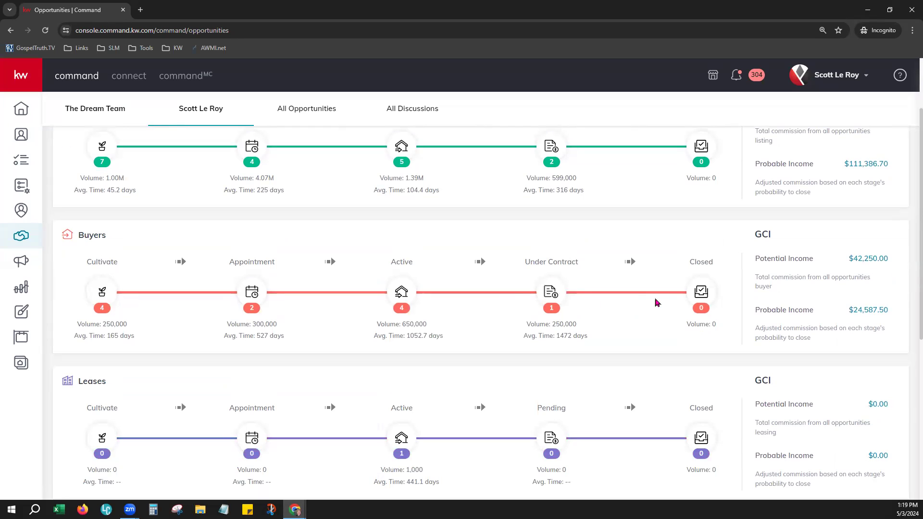
scroll(488, 371, down, 1)
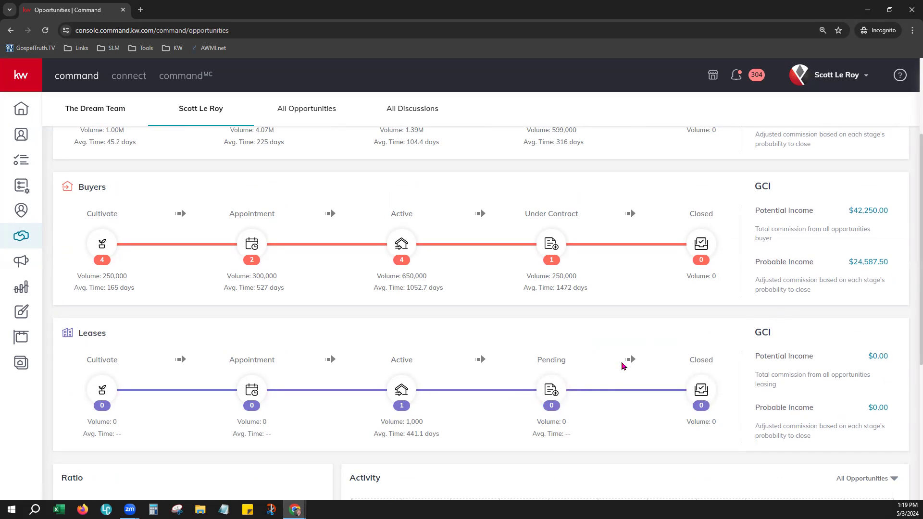
scroll(585, 390, up, 3)
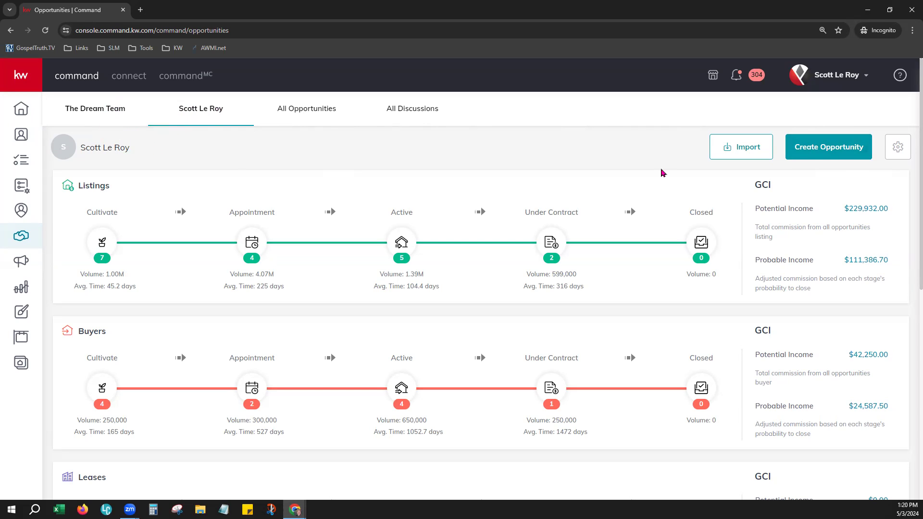
Start a new opportunity, keeping Houston Premier as the market center.
click(835, 147)
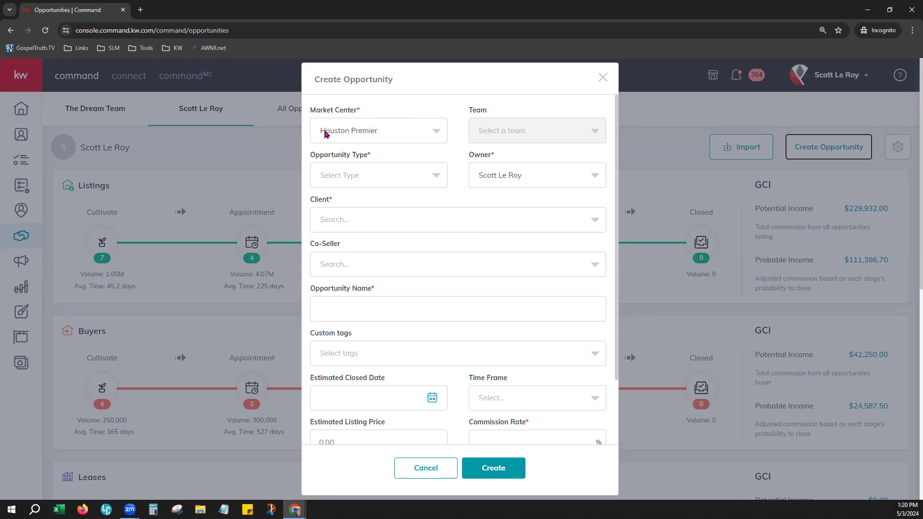
click(327, 135)
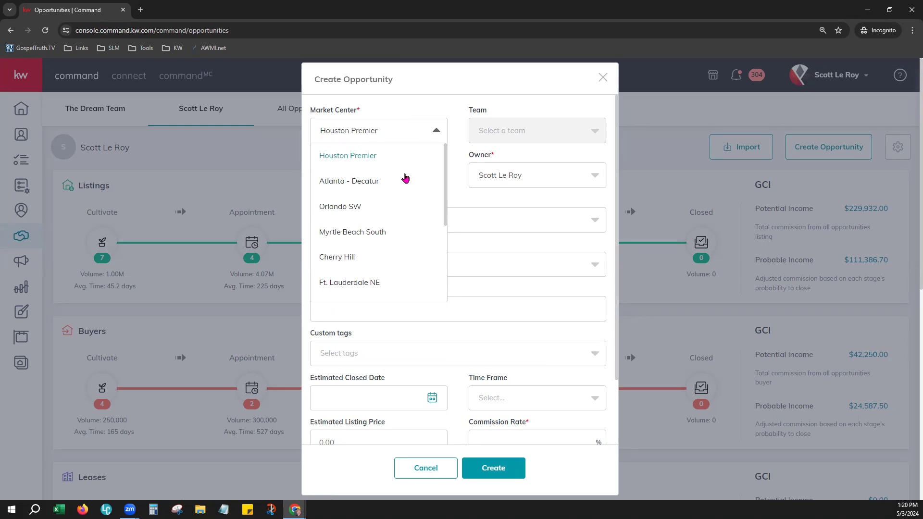
scroll(397, 196, down, 3)
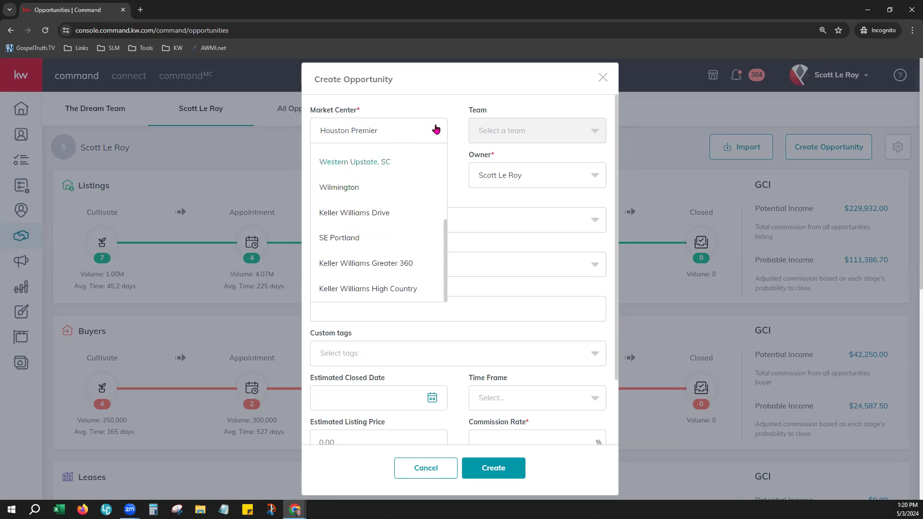
click(435, 128)
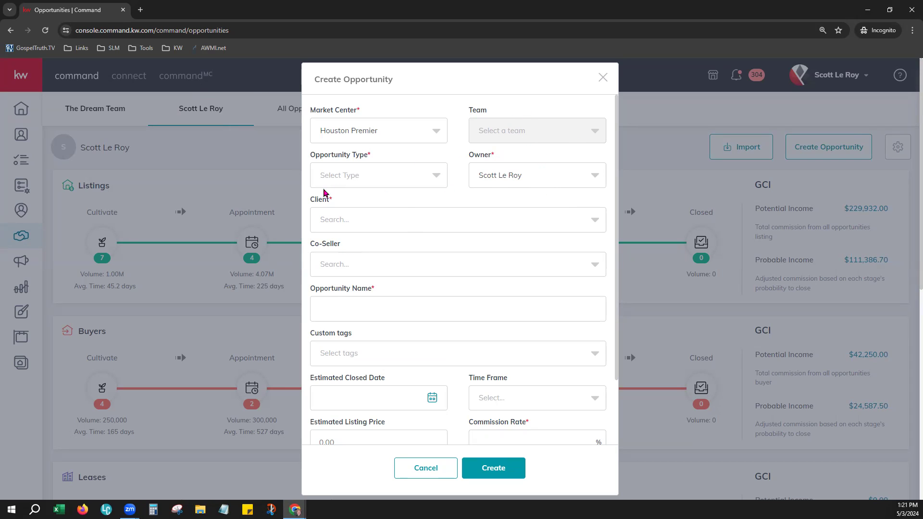
Choose Listing as the opportunity type and leave the owner unchanged.
drag(320, 154, 372, 158)
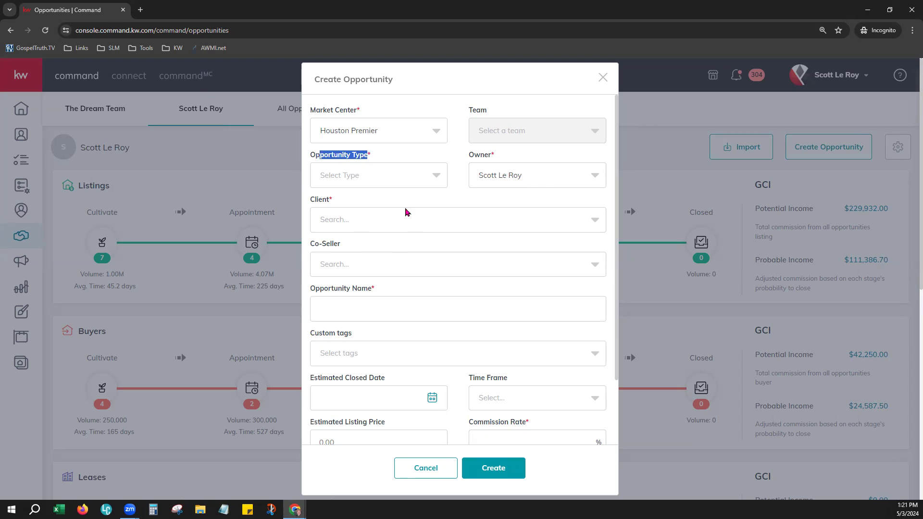
click(405, 212)
click(401, 175)
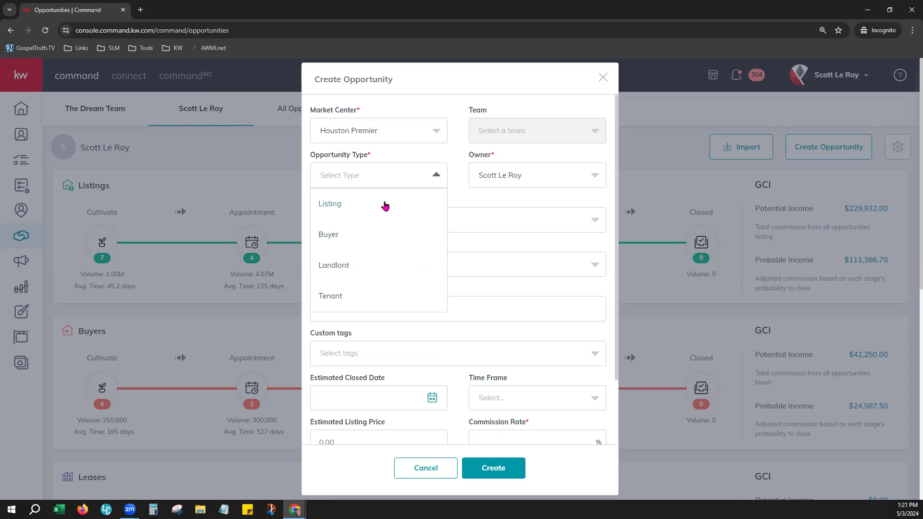
click(385, 205)
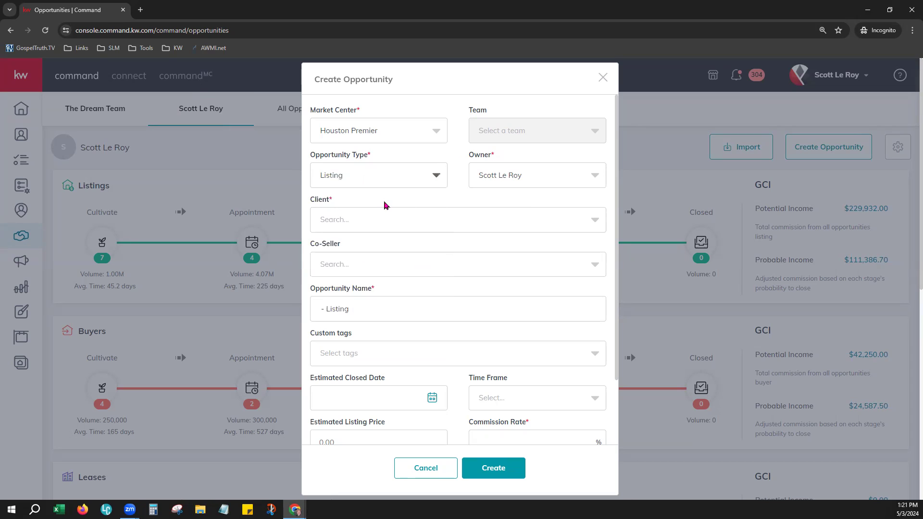
click(519, 175)
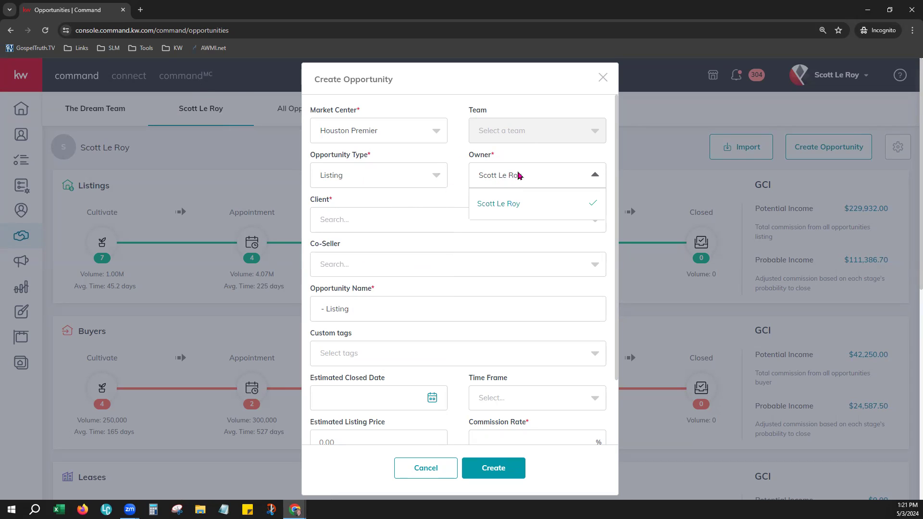
click(463, 193)
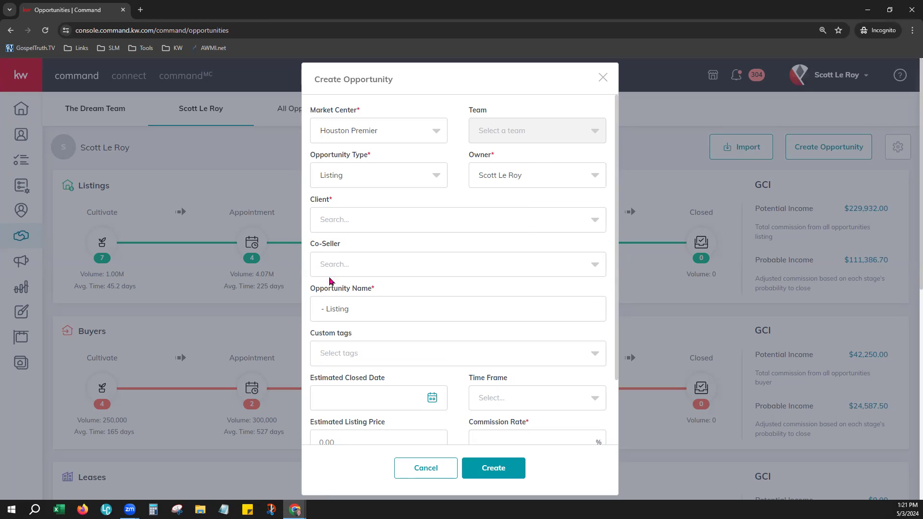
Search the Client field for 'Fake' and select the matching placeholder contact as client.
drag(310, 199, 332, 206)
click(335, 196)
click(351, 218)
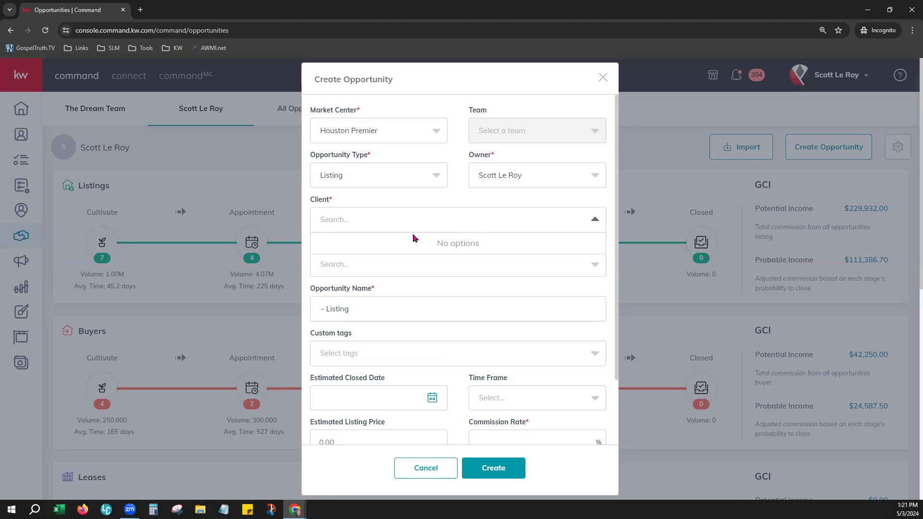
click(432, 220)
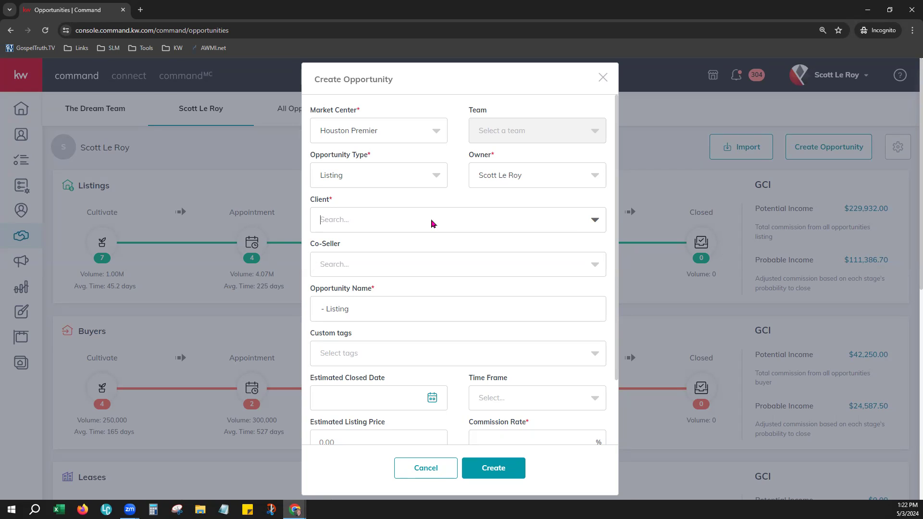
text(Fake)
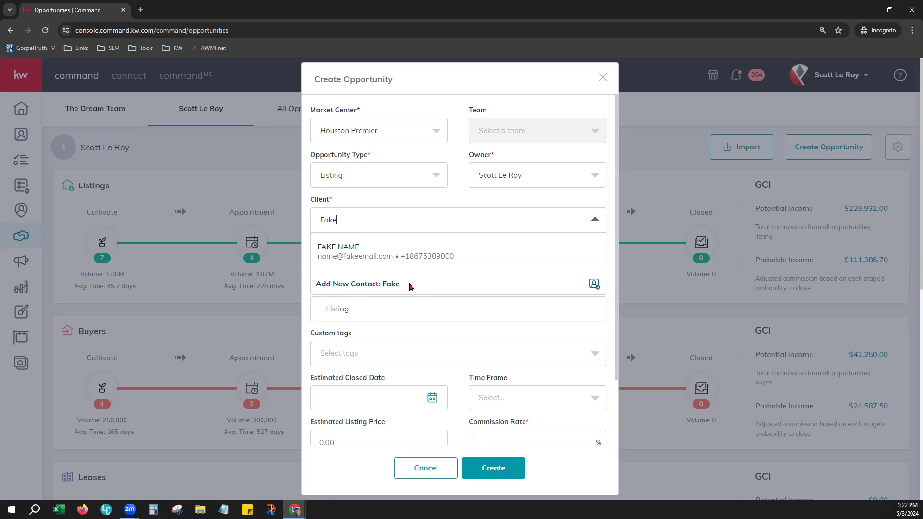
click(332, 248)
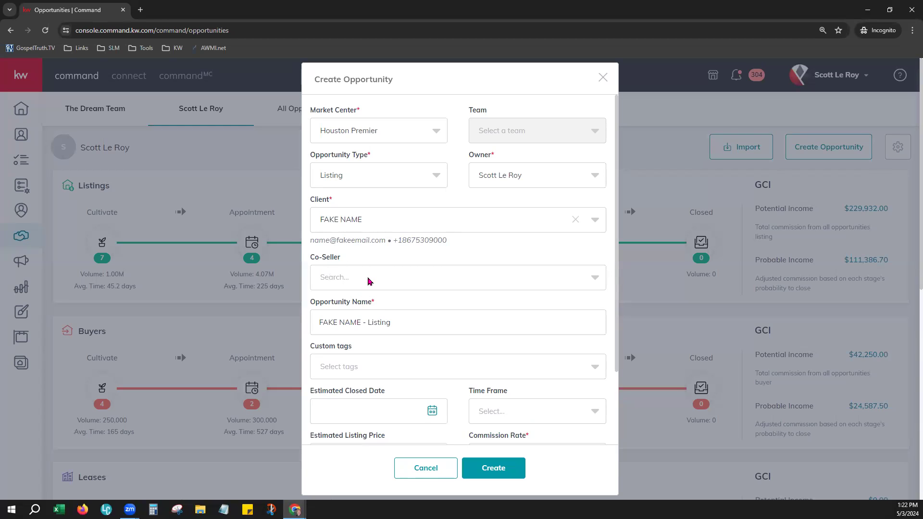
click(369, 281)
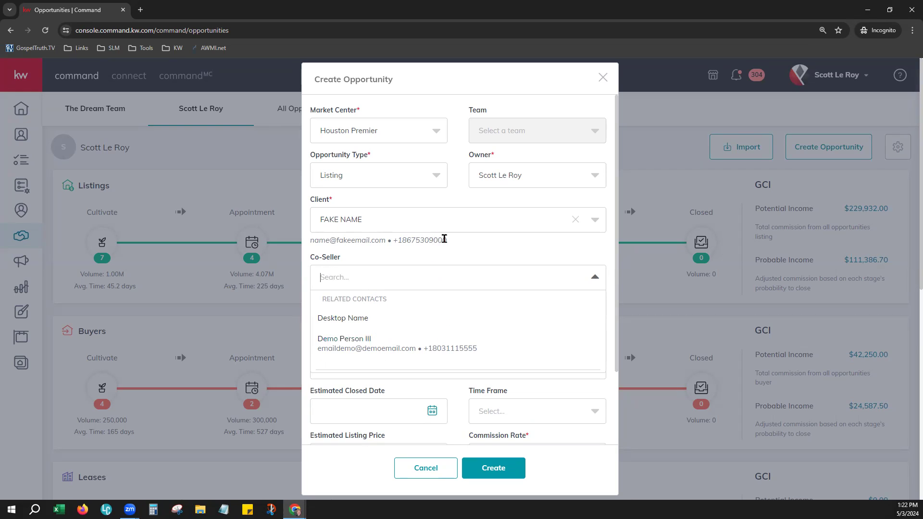
click(470, 249)
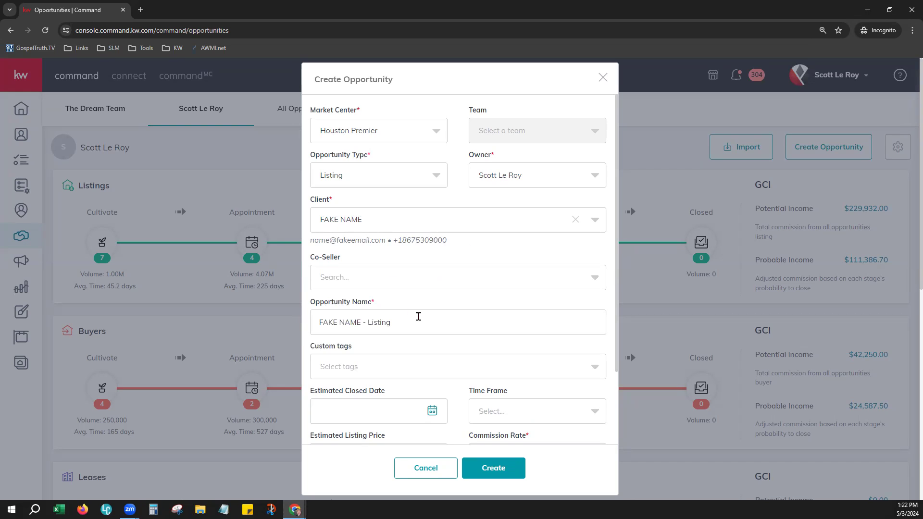
scroll(419, 314, down, 1)
scroll(417, 301, down, 1)
drag(315, 210, 376, 214)
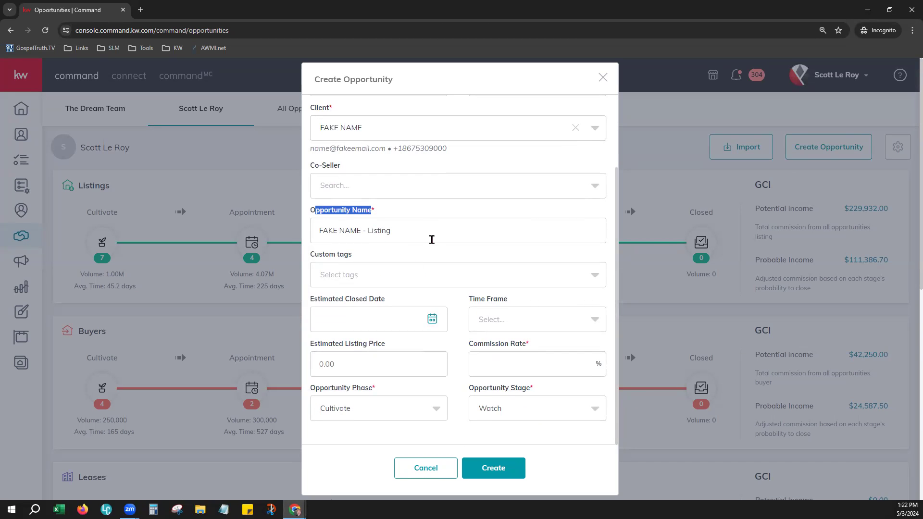
click(431, 239)
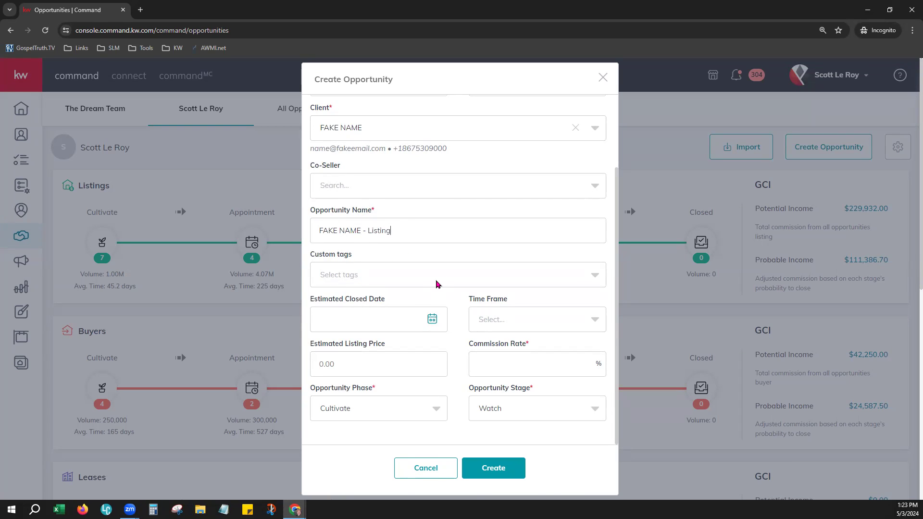
Review the existing custom tags, then create and apply a new 'First Time Buyer' tag.
scroll(437, 281, down, 2)
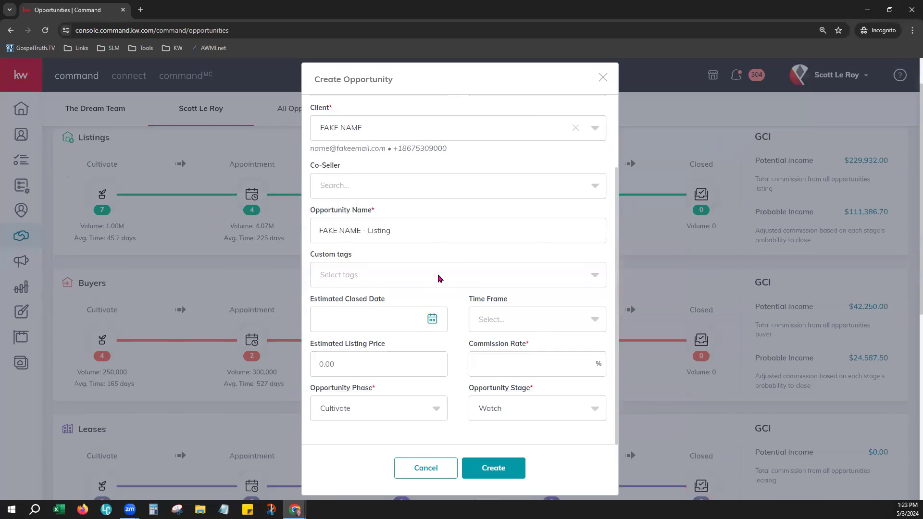
click(396, 281)
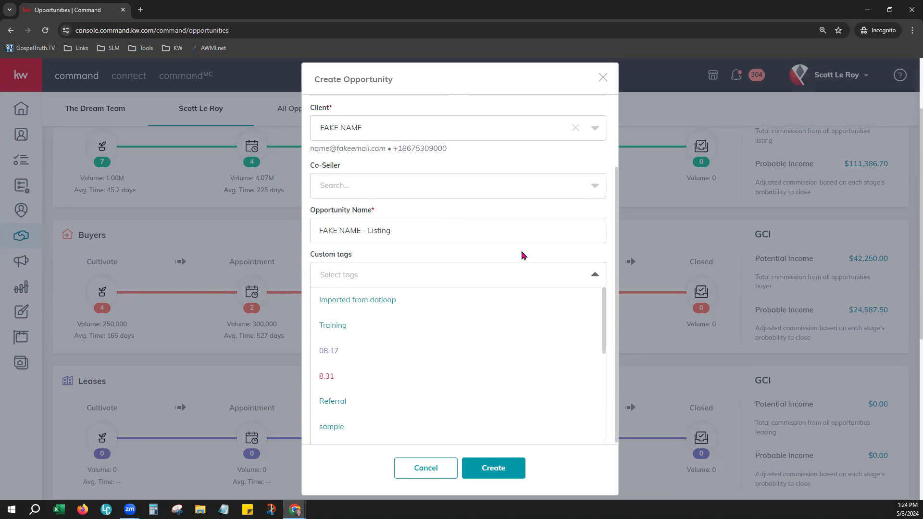
click(460, 275)
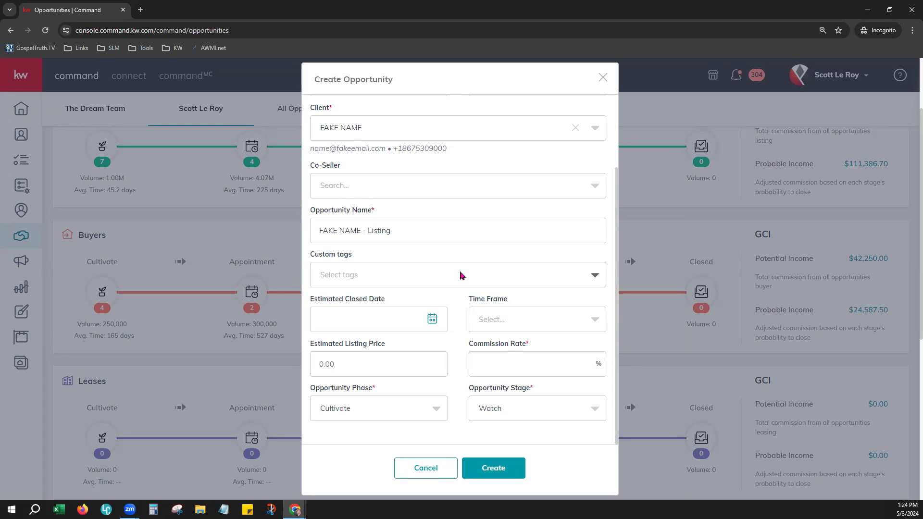
click(462, 274)
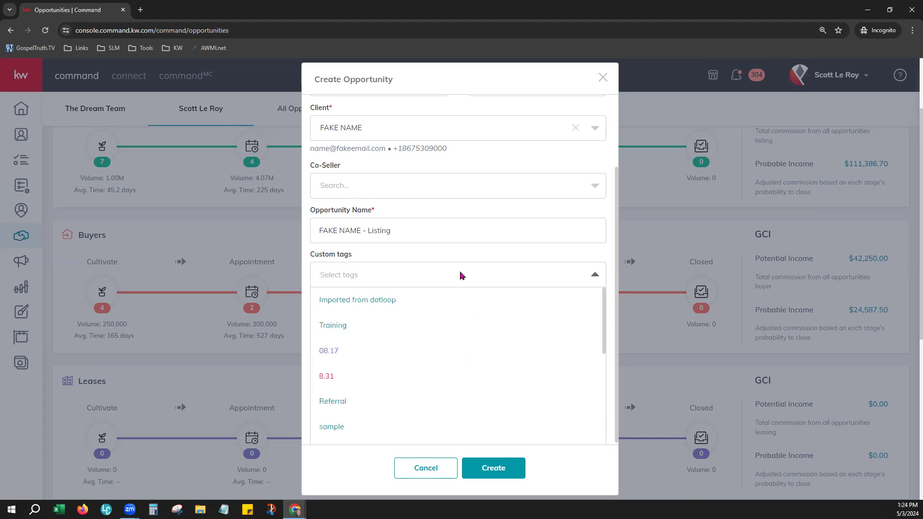
scroll(468, 335, down, 1)
scroll(468, 335, down, 3)
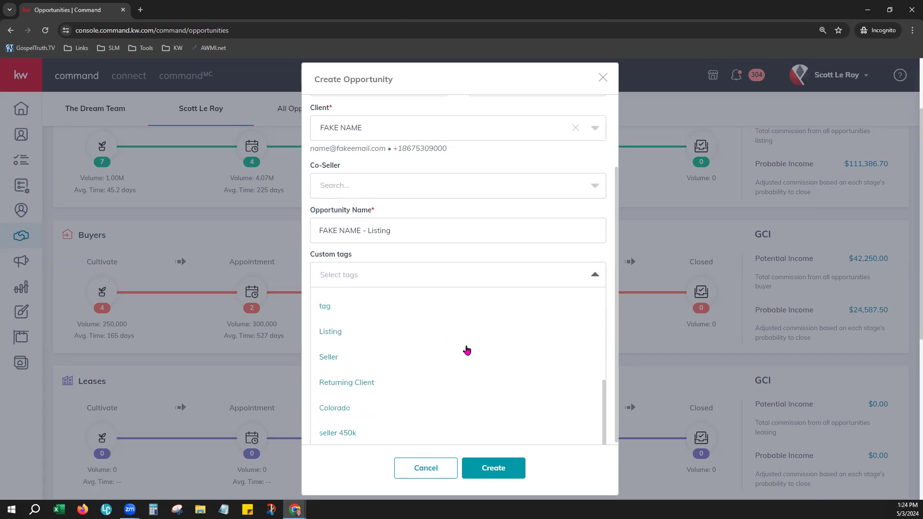
scroll(464, 351, up, 3)
click(450, 279)
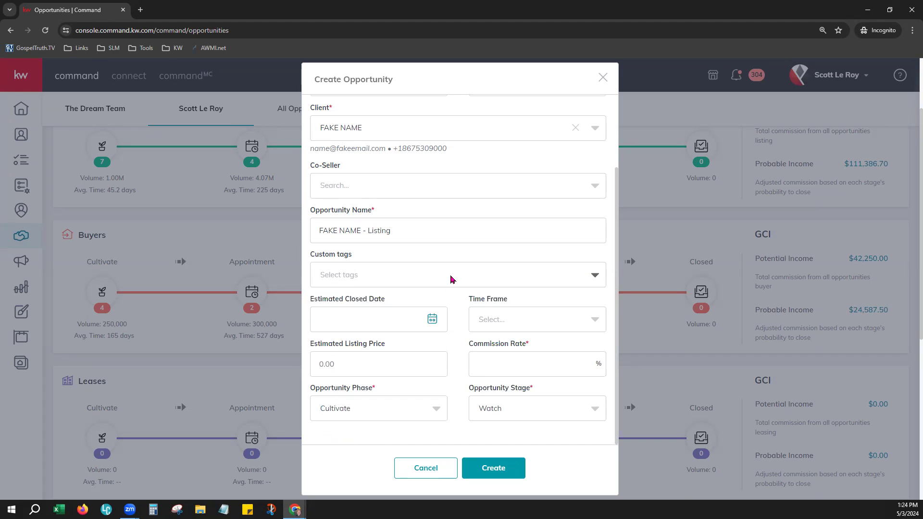
text(First Time )
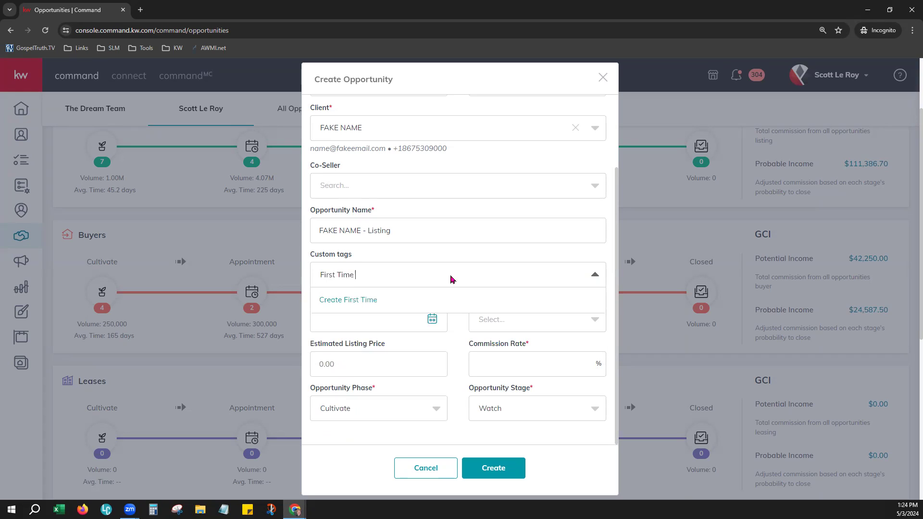
text(Buyer)
click(351, 304)
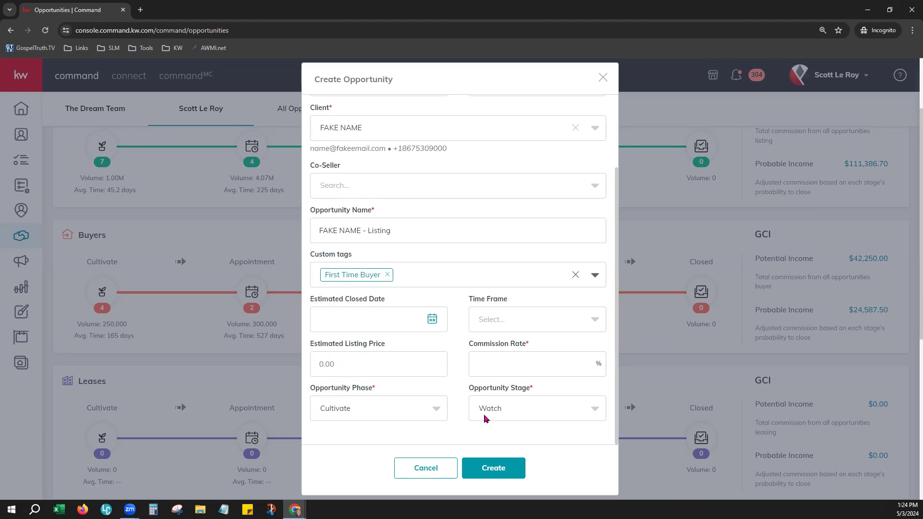
scroll(487, 414, up, 1)
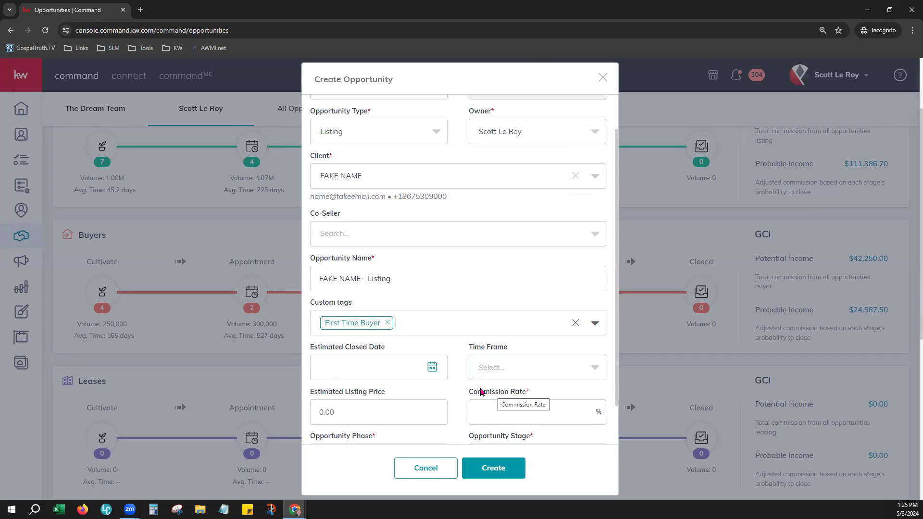
drag(417, 276, 309, 287)
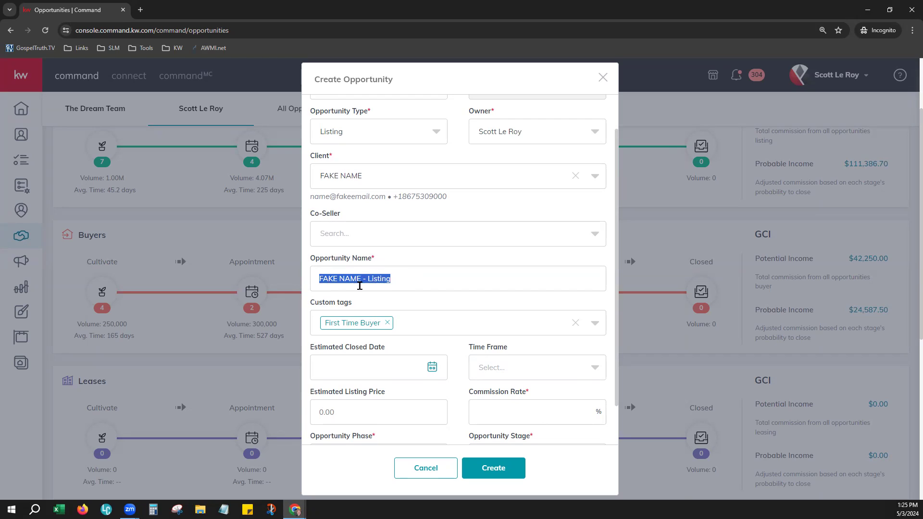
click(401, 278)
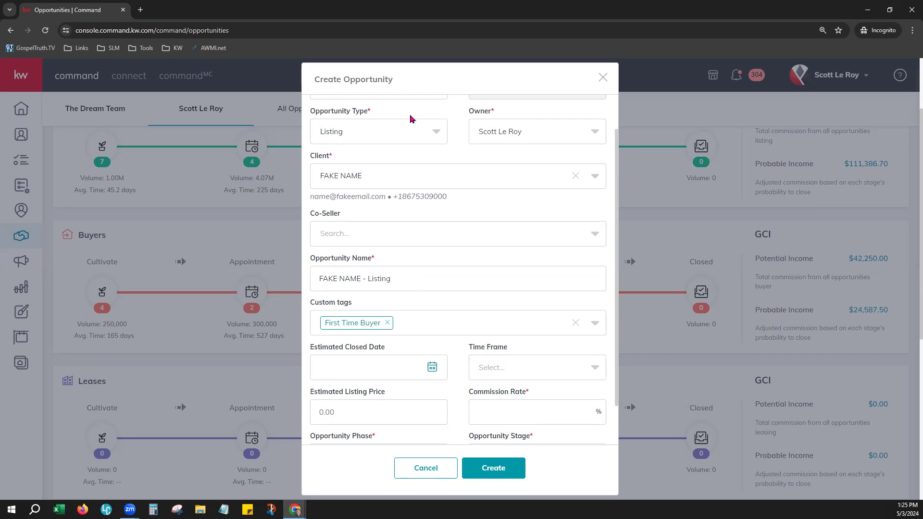
click(410, 135)
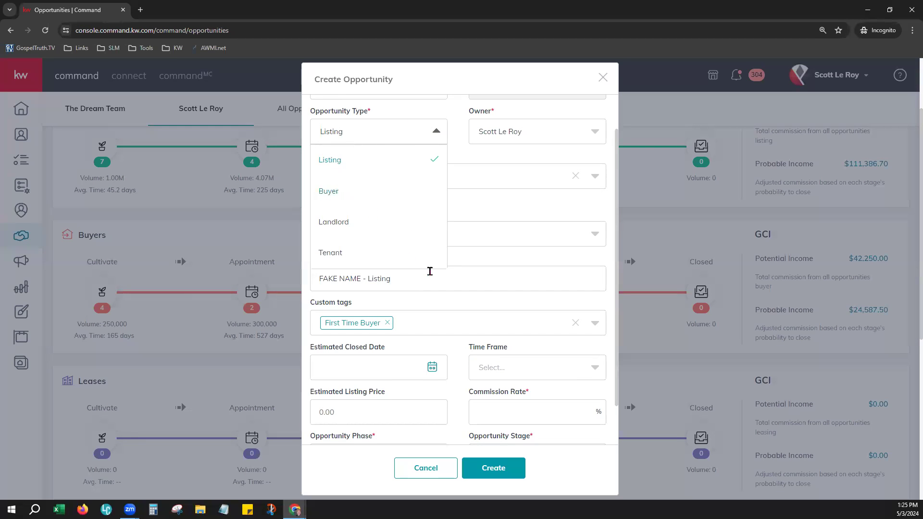
click(436, 274)
drag(361, 278, 313, 274)
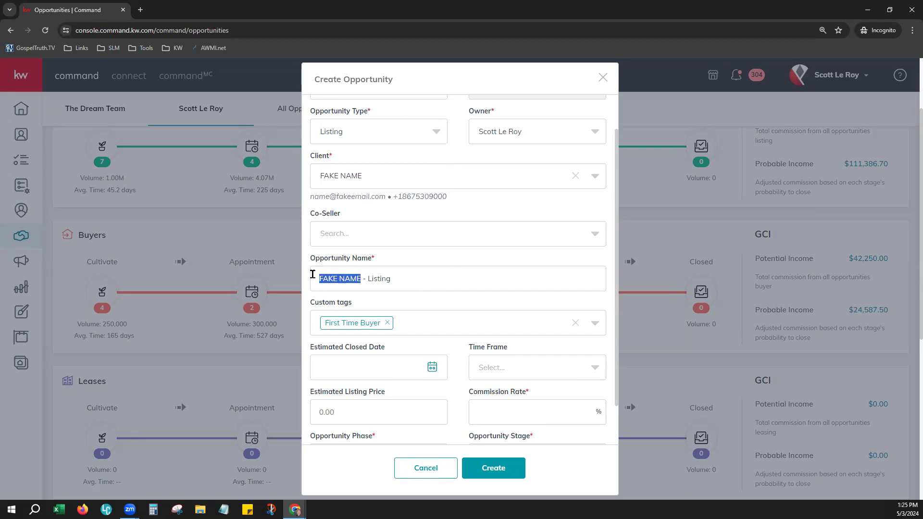
click(413, 276)
drag(367, 279, 393, 278)
click(425, 133)
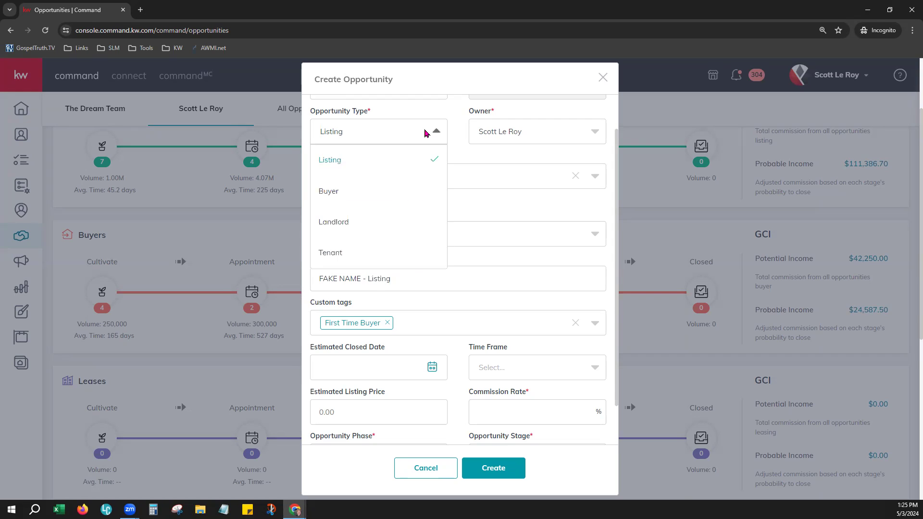
click(448, 278)
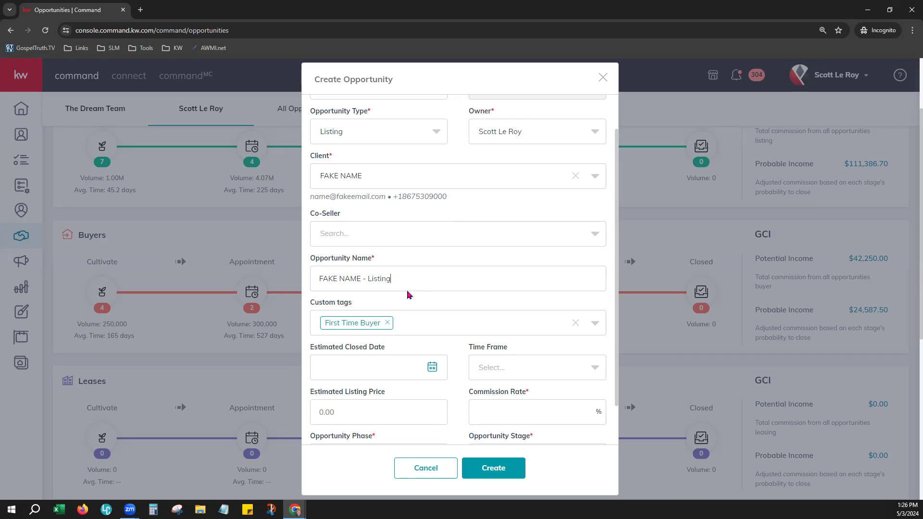
scroll(408, 294, down, 2)
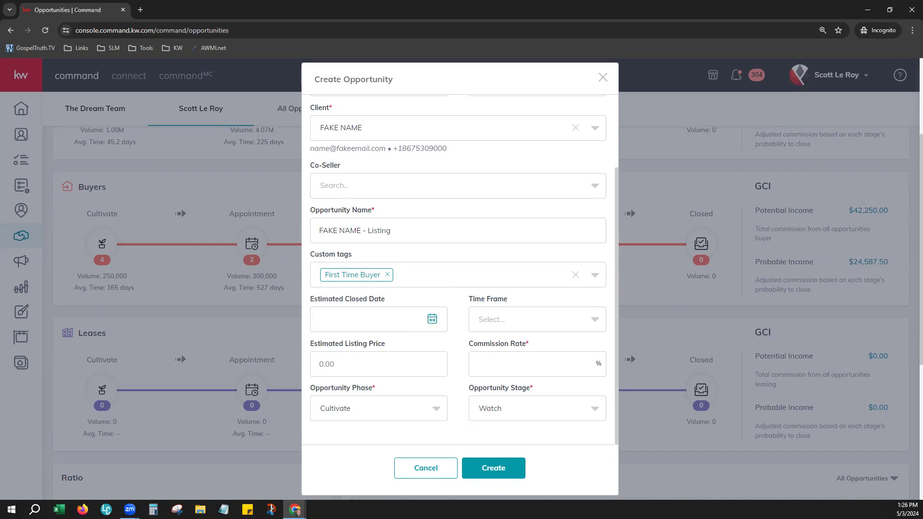
drag(313, 302, 386, 306)
click(393, 304)
drag(315, 344, 375, 346)
click(380, 361)
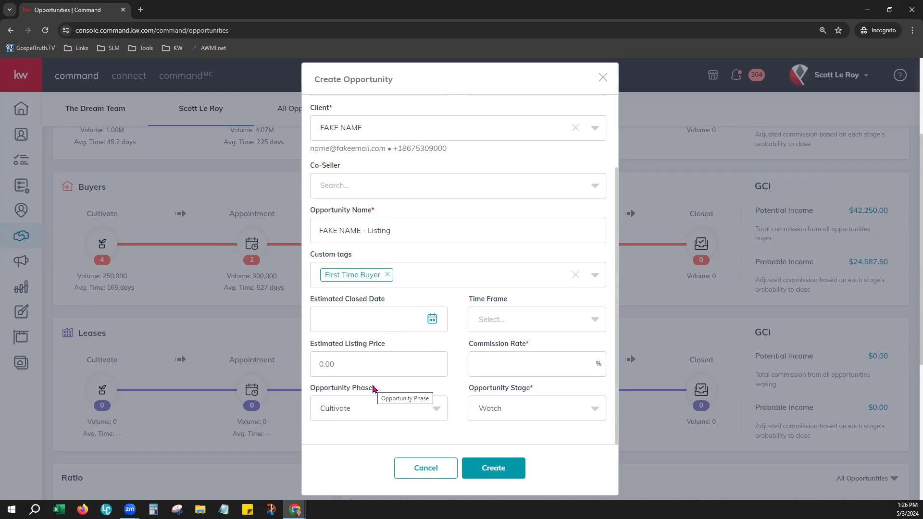
drag(325, 387, 382, 395)
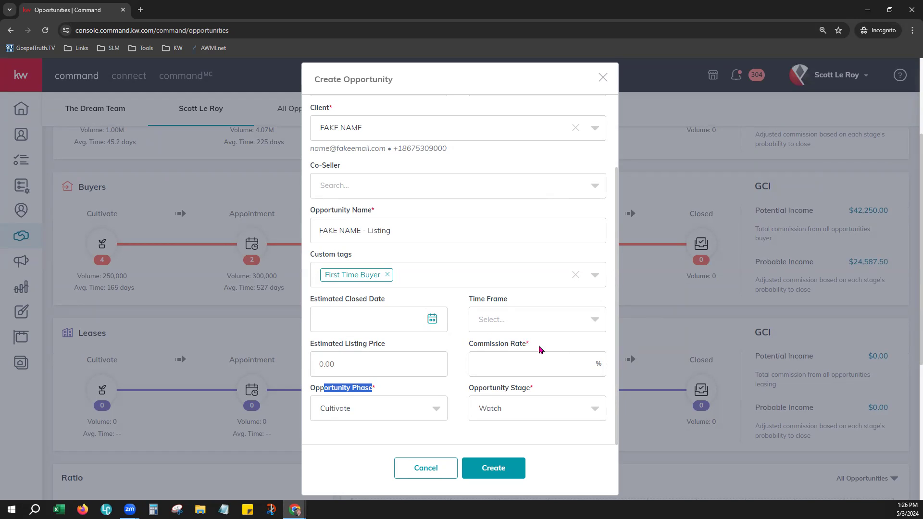
click(425, 413)
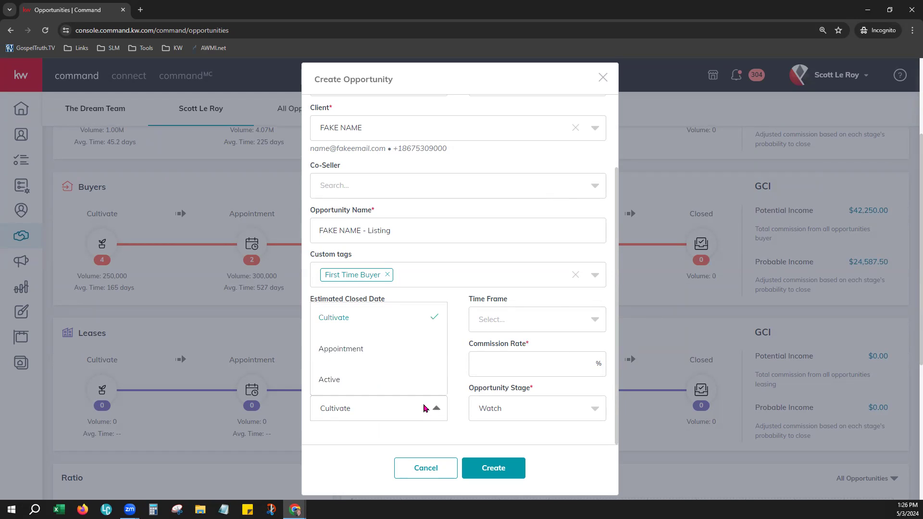
scroll(370, 350, down, 1)
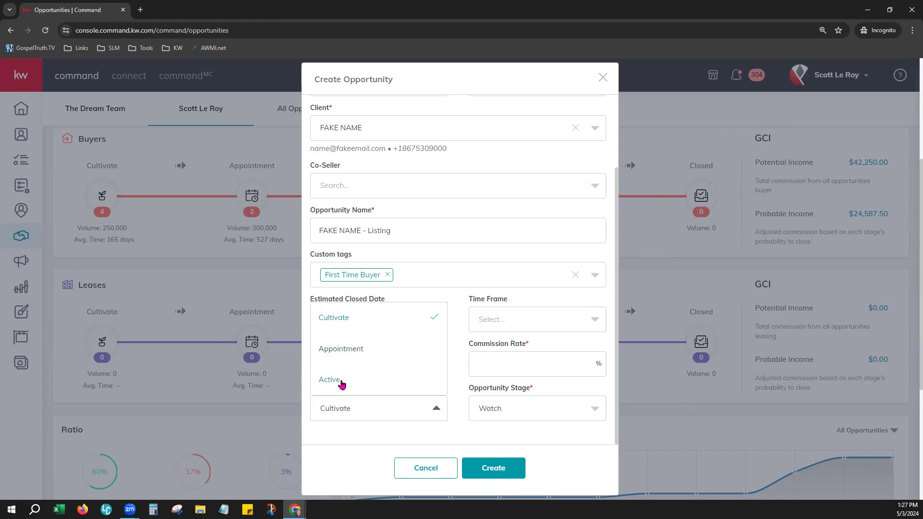
click(336, 319)
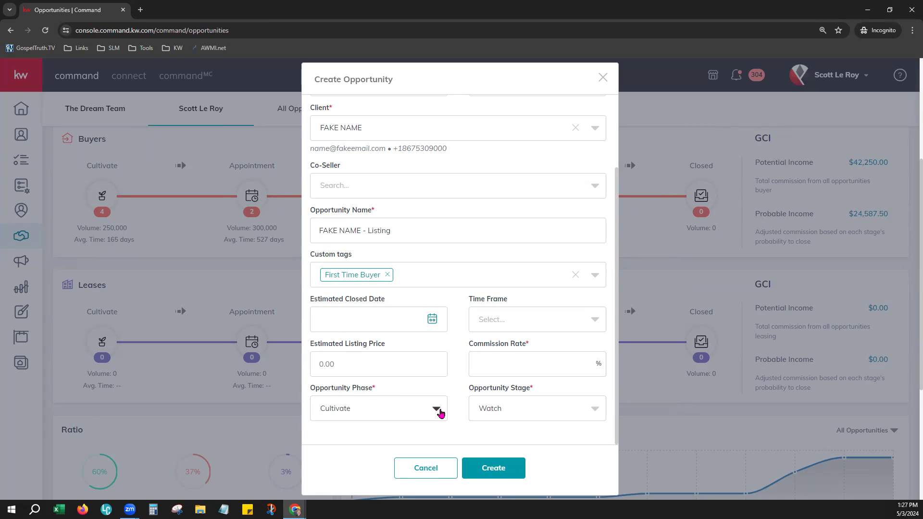
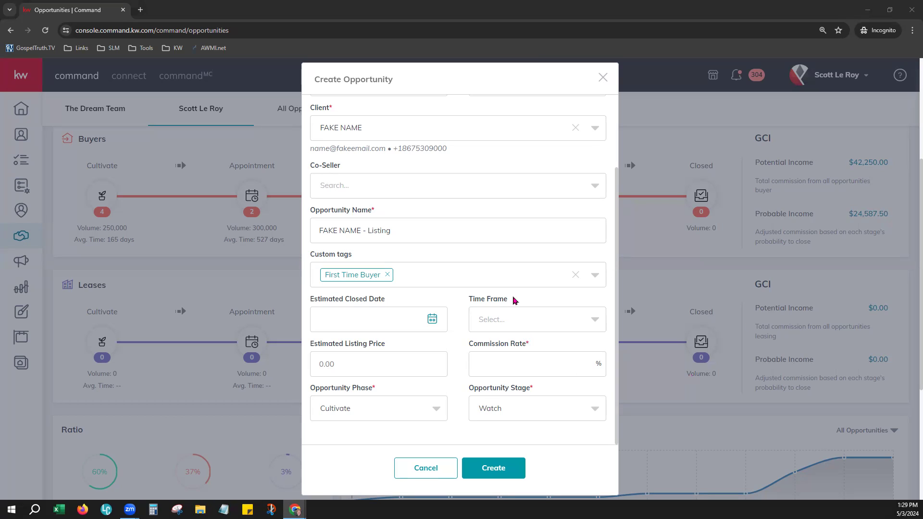
Enter a 4% commission rate, leaving the Time Frame dropdown without a selection.
triple_click(473, 300)
click(516, 323)
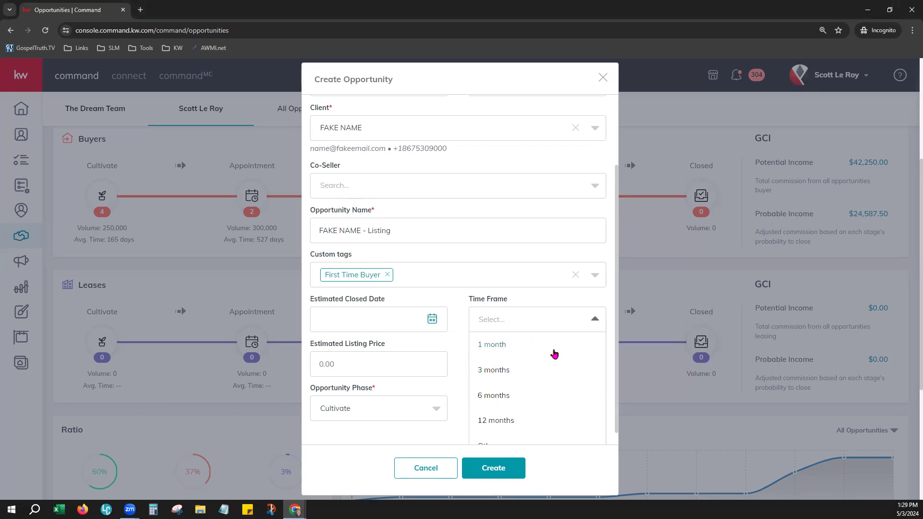
scroll(554, 353, down, 1)
scroll(554, 341, down, 1)
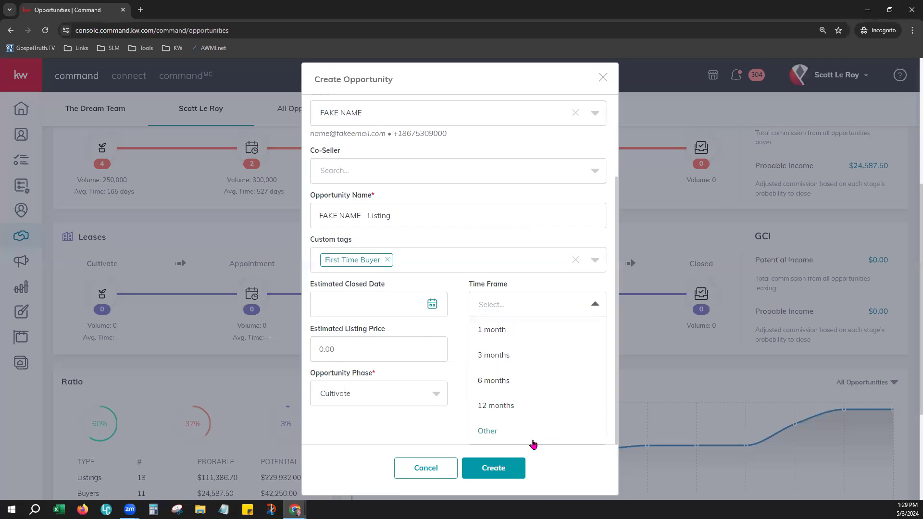
click(529, 289)
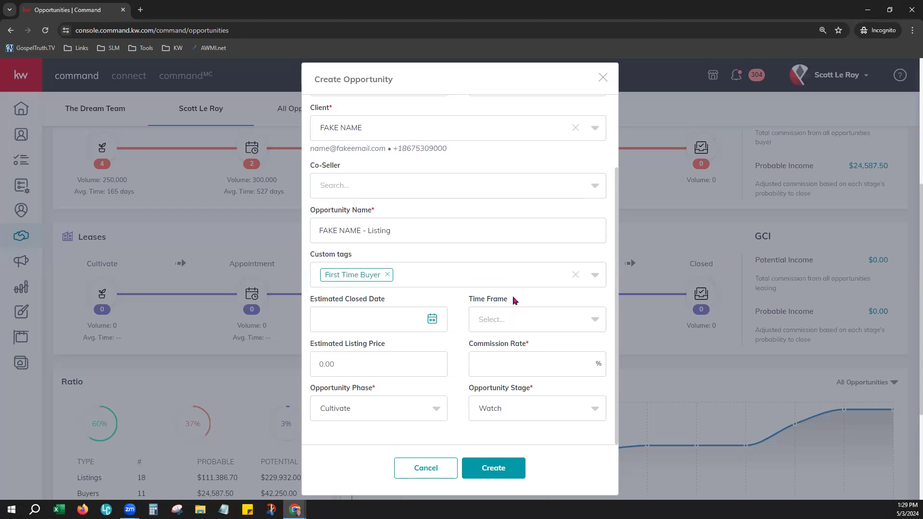
click(525, 321)
click(549, 311)
text(4)
drag(466, 392, 525, 395)
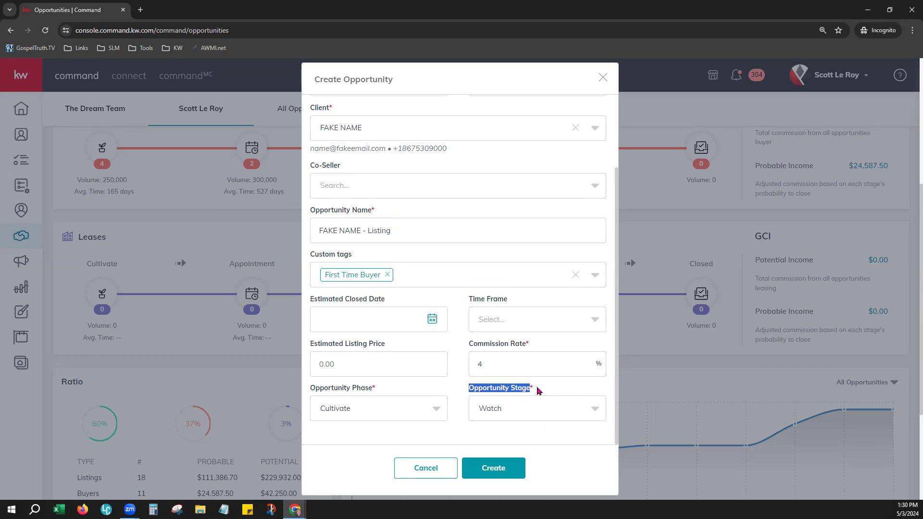
Change the opportunity stage from Watch to Hot.
click(512, 410)
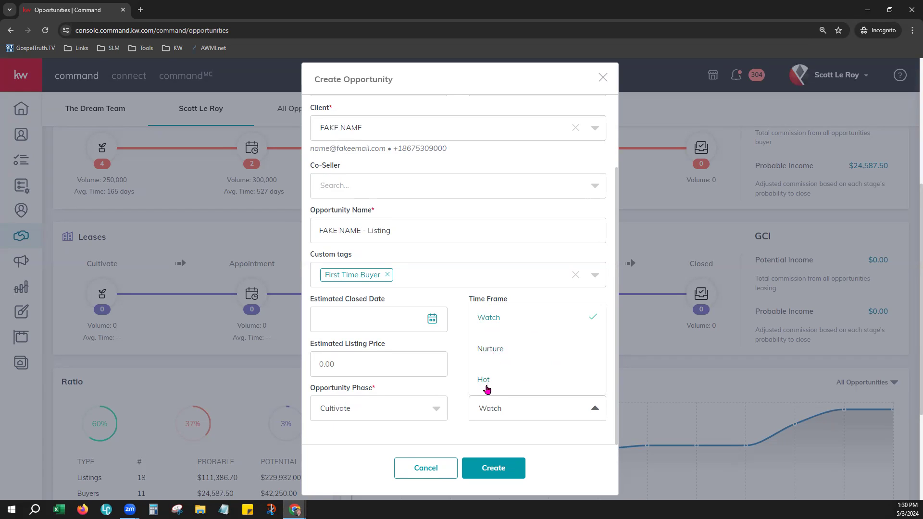
click(485, 380)
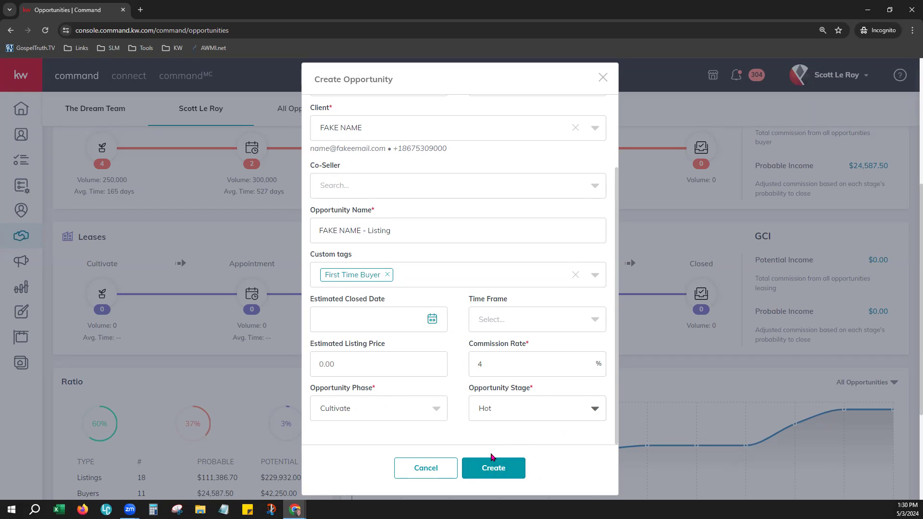
Create the listing opportunity, then try attaching a property listing on its details page.
click(497, 464)
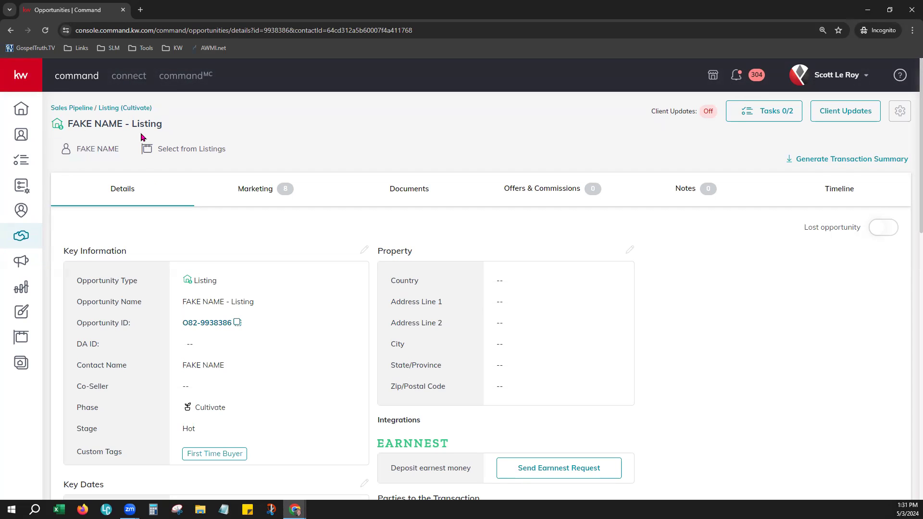
click(145, 150)
click(259, 188)
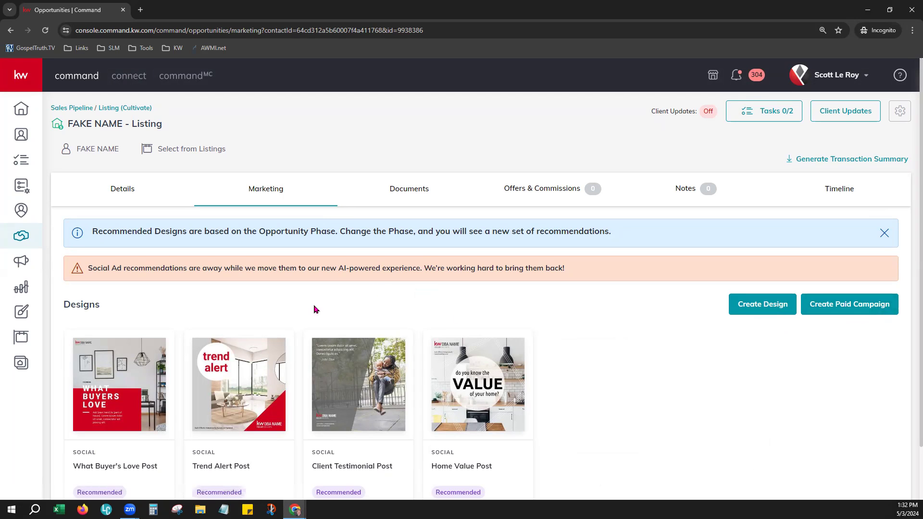
scroll(308, 308, down, 1)
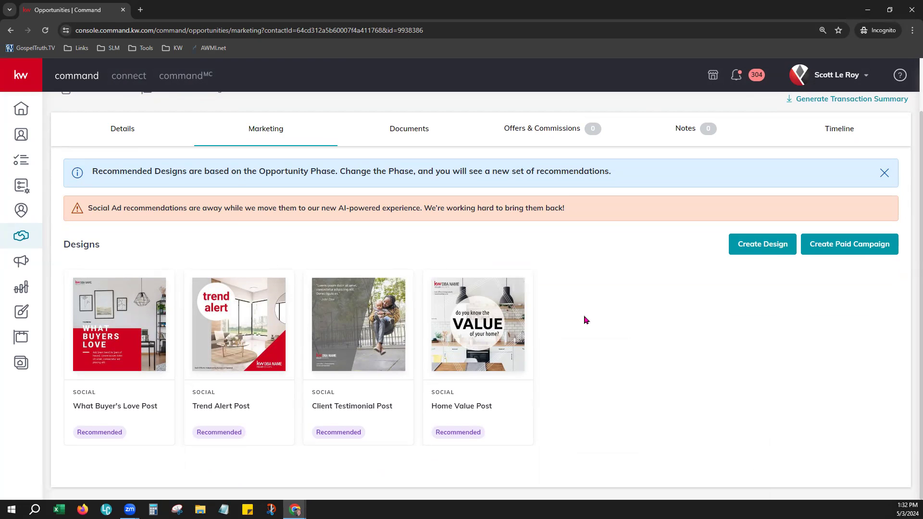
scroll(594, 343, up, 1)
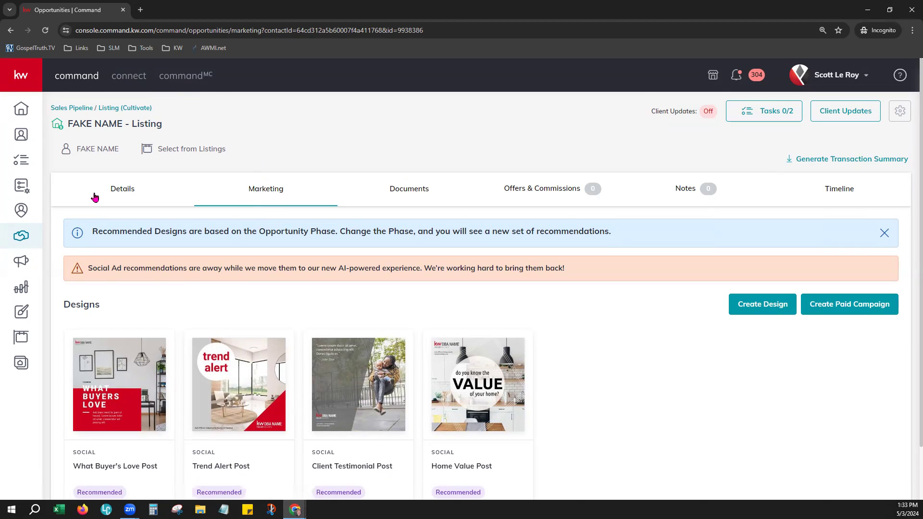
click(120, 194)
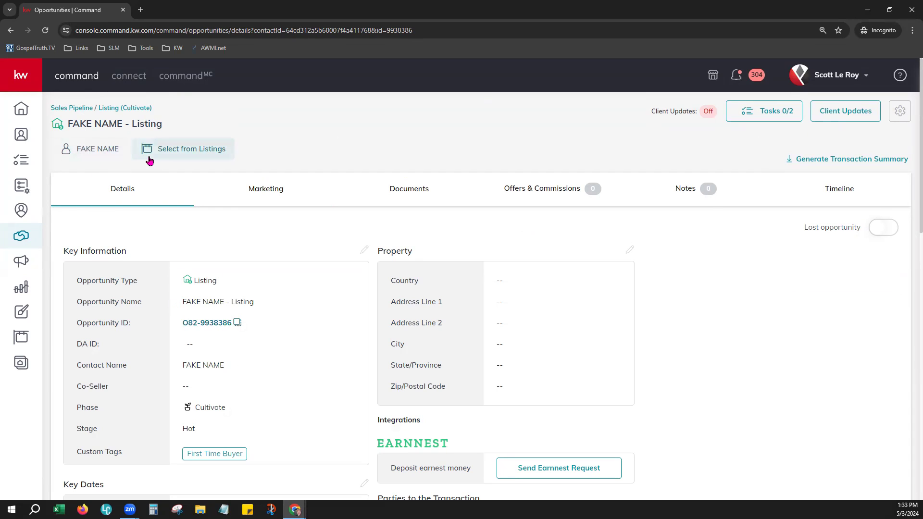
Open the property address search from listings and set it to show All Listings.
click(186, 154)
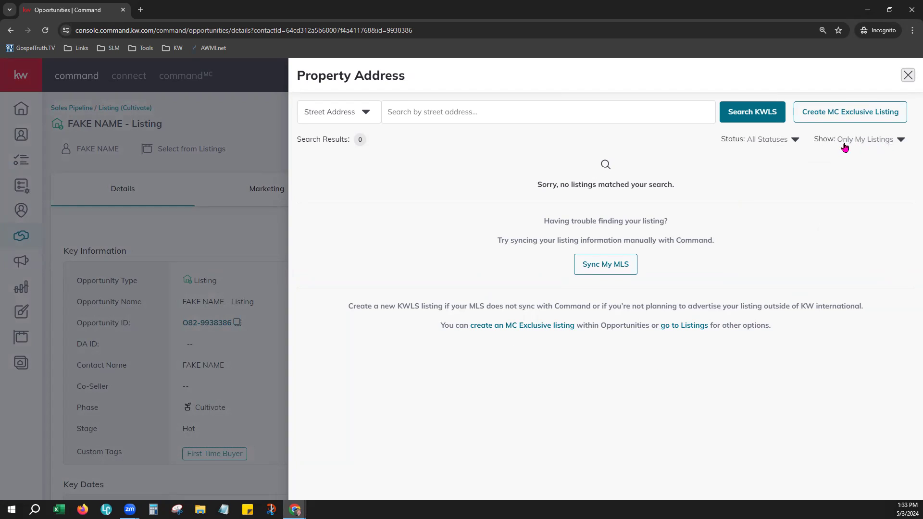
click(899, 141)
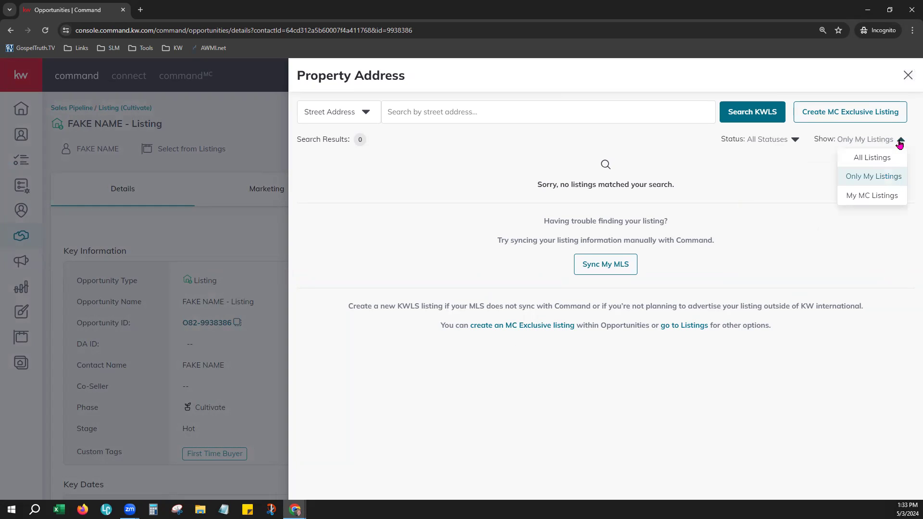
click(888, 159)
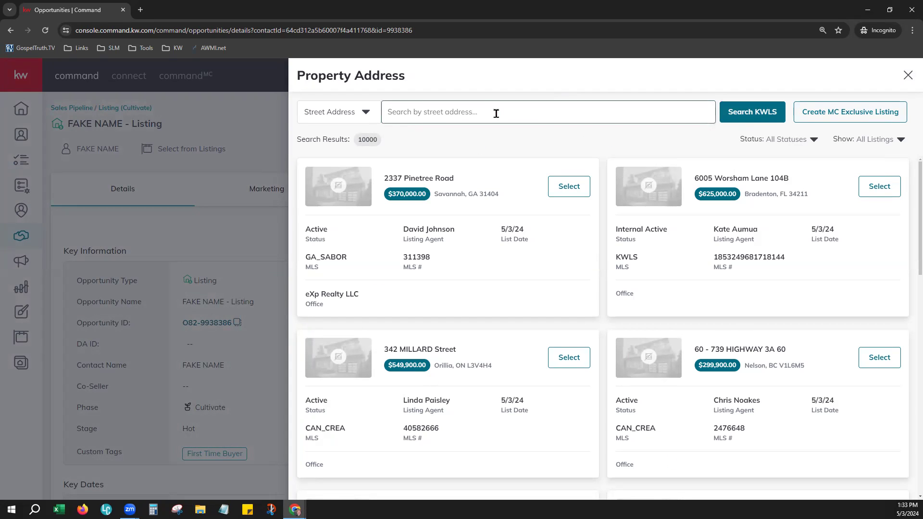
click(374, 122)
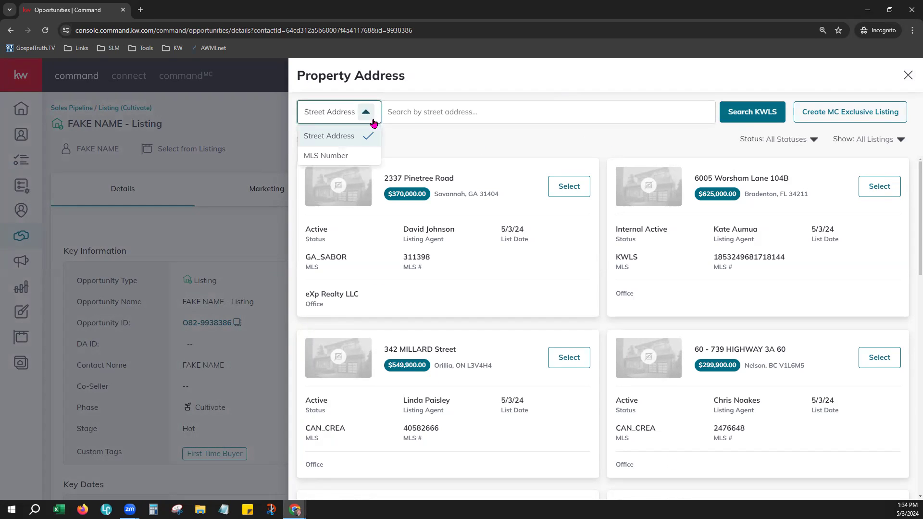
click(458, 111)
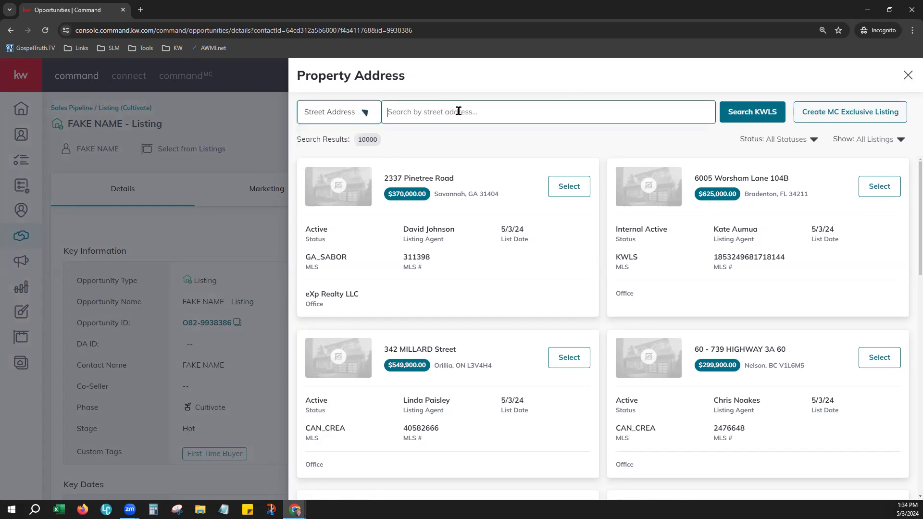
text(1)
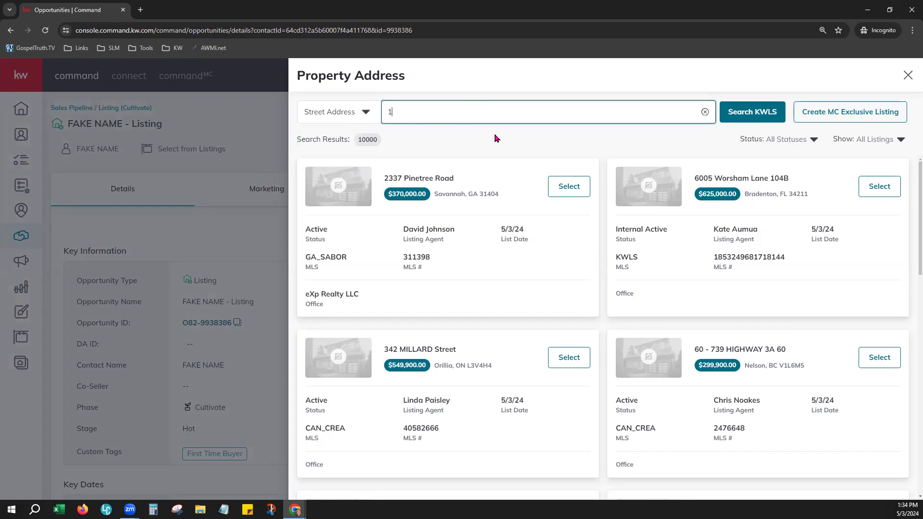
text(23 Fake)
click(752, 111)
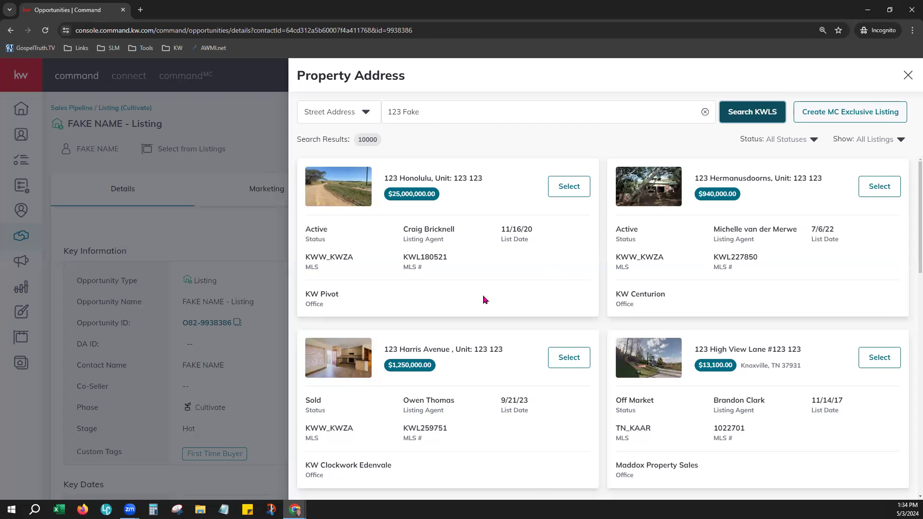
scroll(484, 299, down, 4)
scroll(484, 291, down, 5)
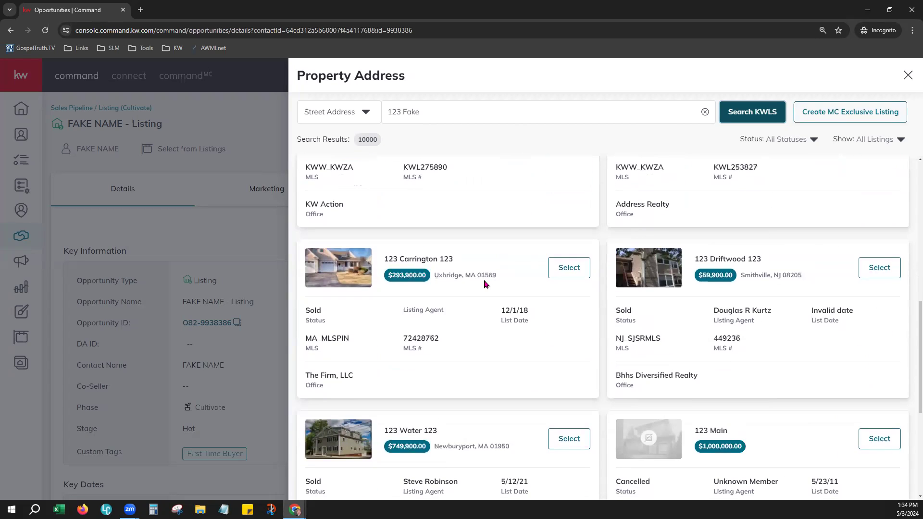
click(572, 272)
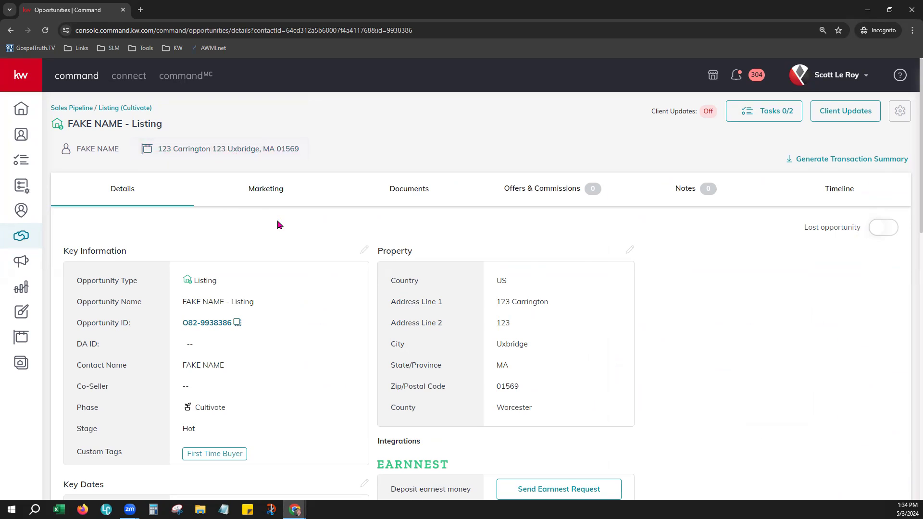
scroll(277, 224, down, 2)
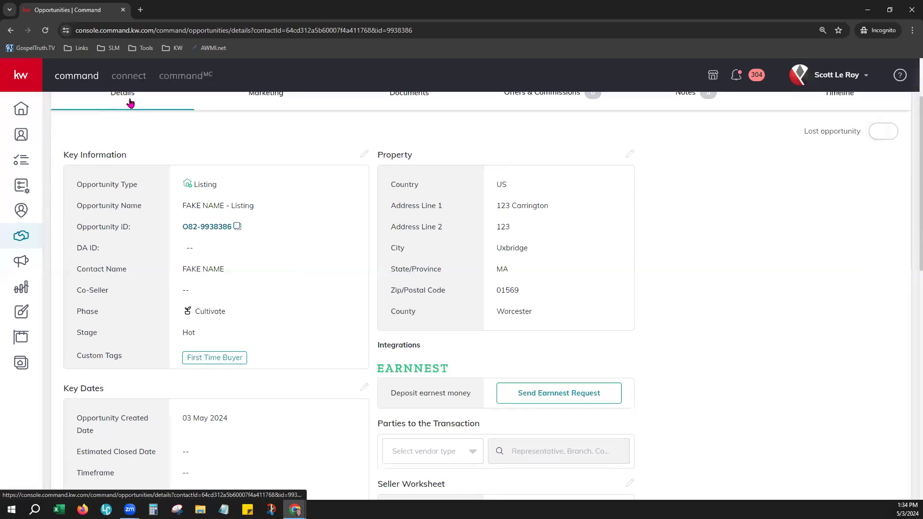
drag(63, 152, 143, 156)
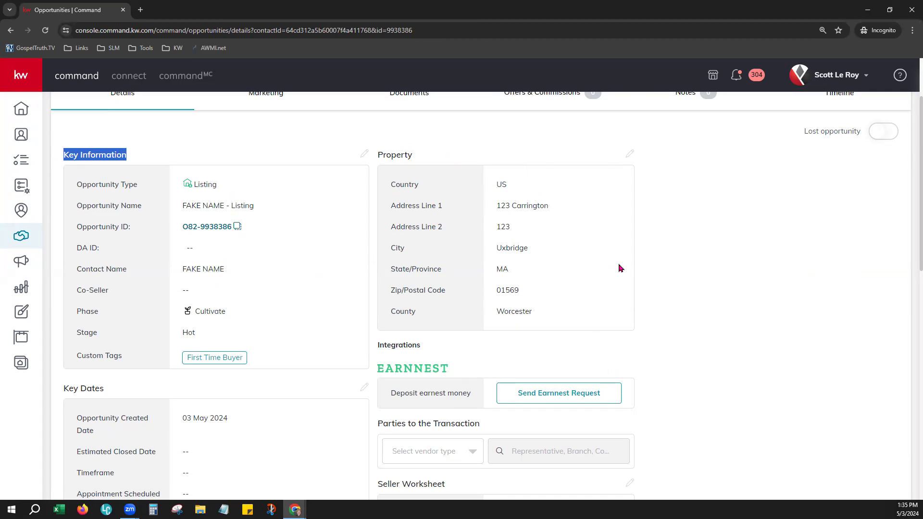
scroll(655, 280, down, 3)
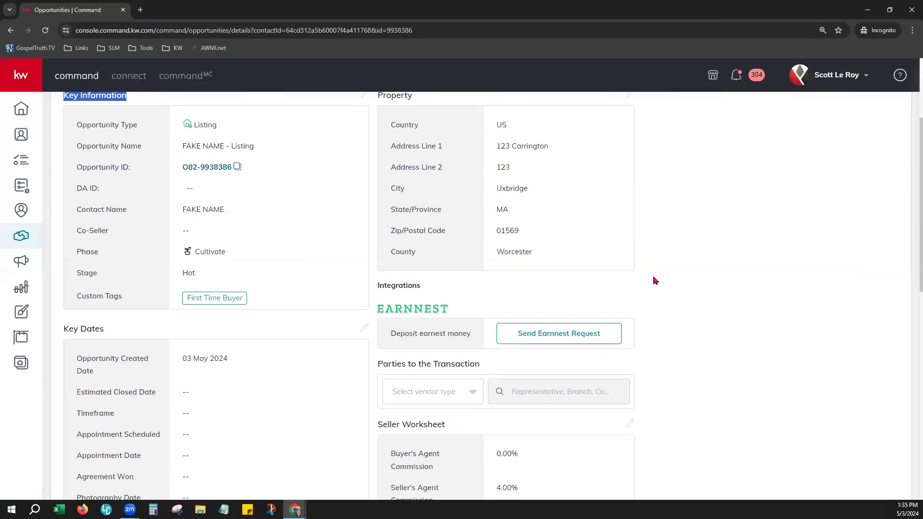
scroll(652, 280, down, 1)
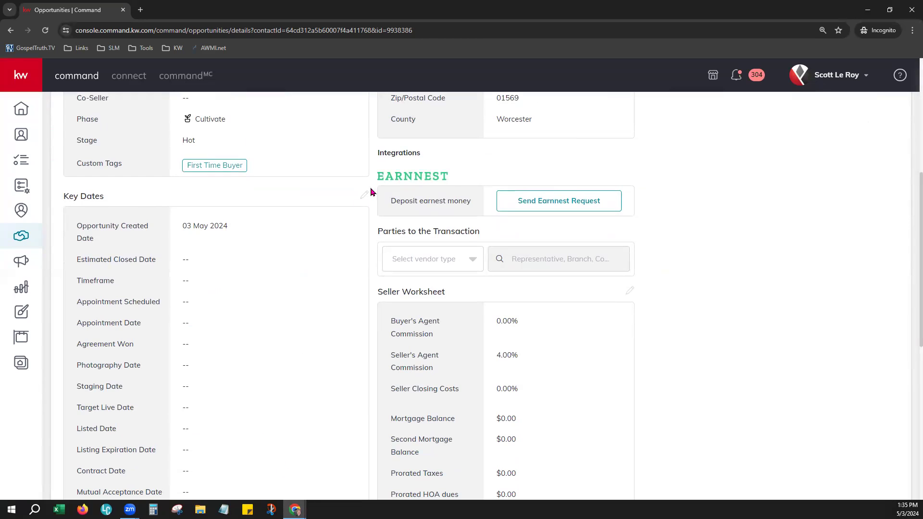
scroll(293, 365, down, 4)
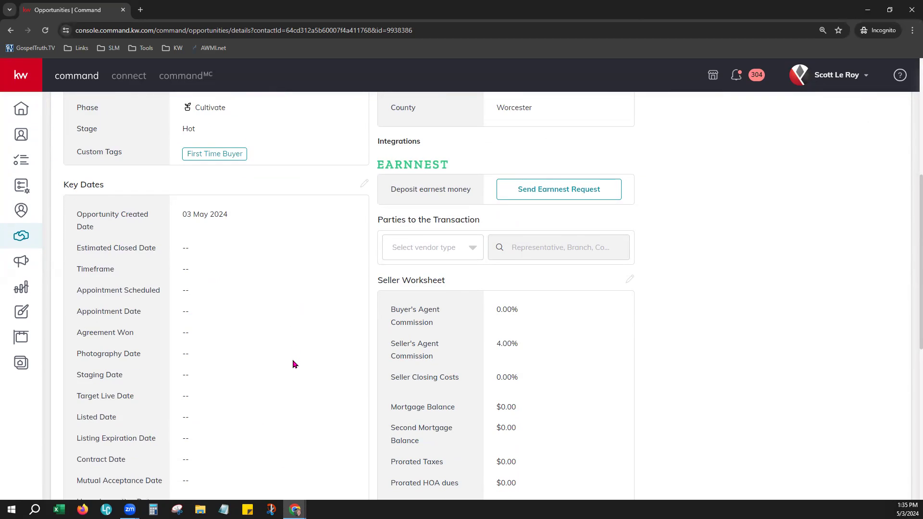
scroll(294, 377, down, 4)
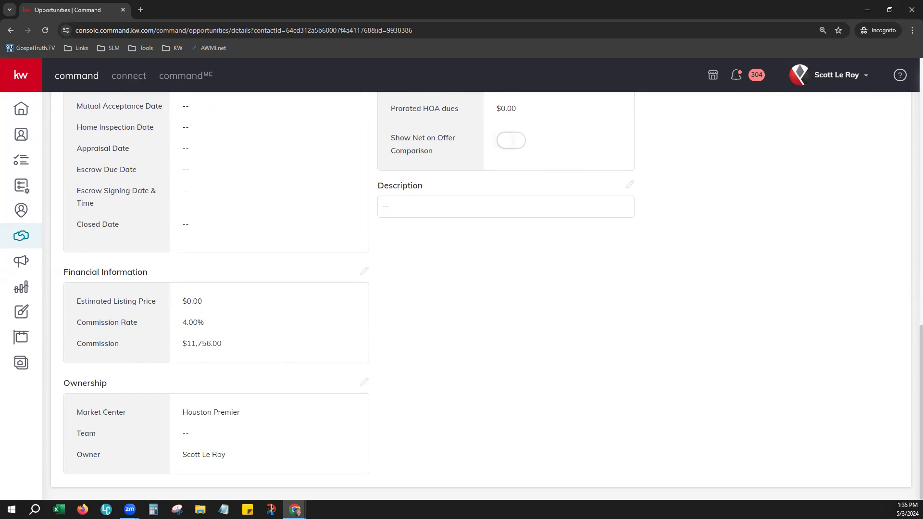
drag(61, 383, 121, 383)
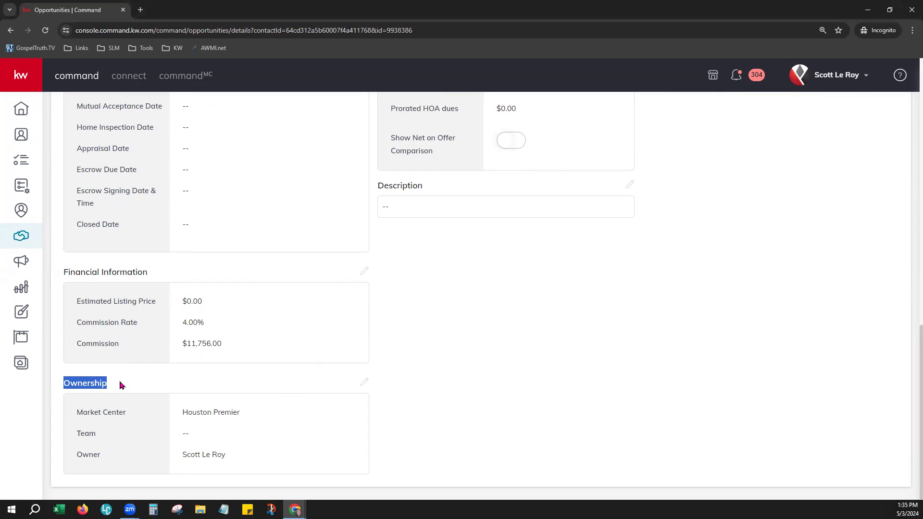
click(405, 408)
drag(183, 412, 255, 419)
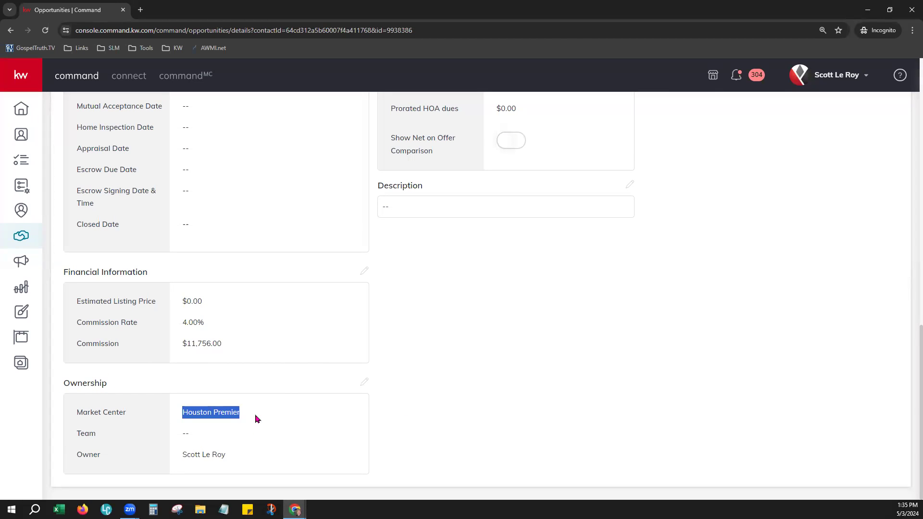
drag(181, 432, 231, 460)
click(531, 403)
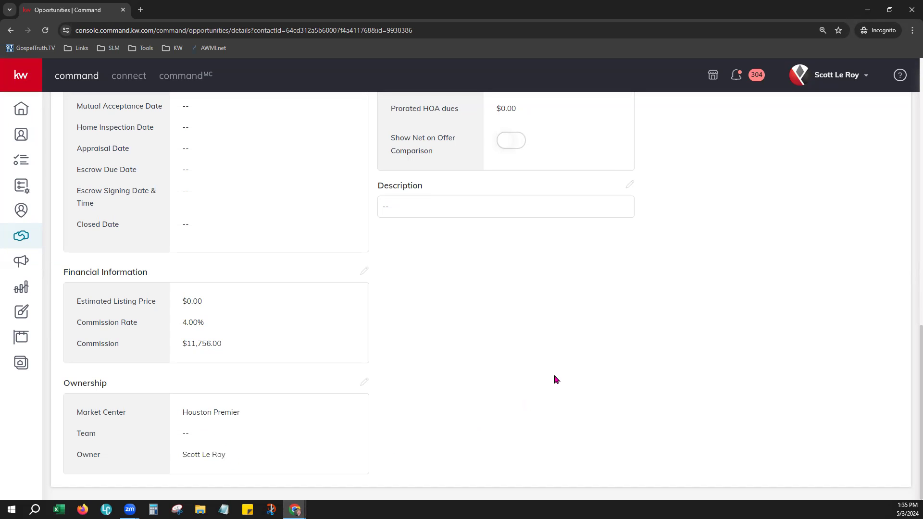
scroll(555, 380, up, 3)
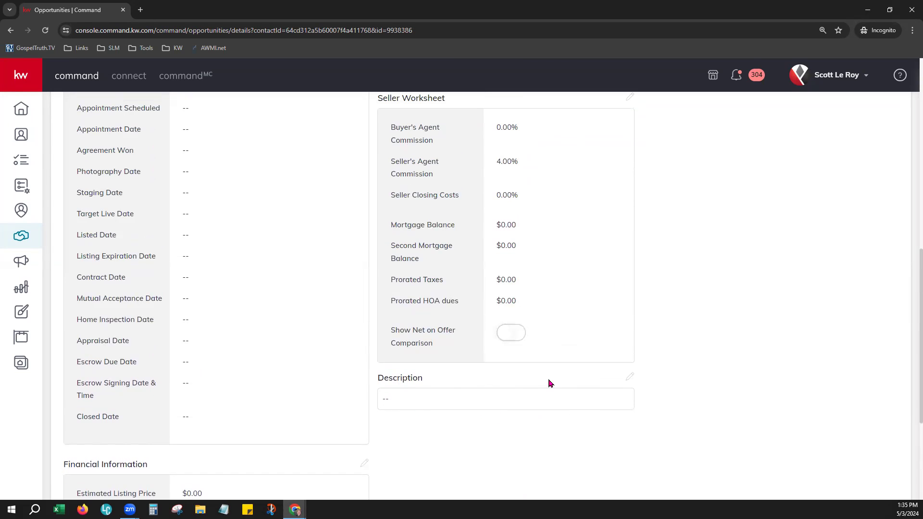
scroll(573, 365, up, 2)
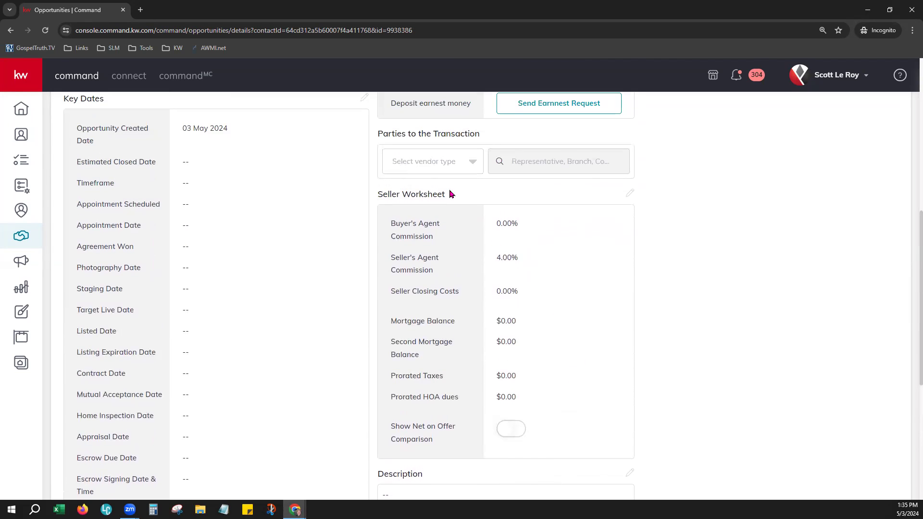
drag(495, 221, 521, 412)
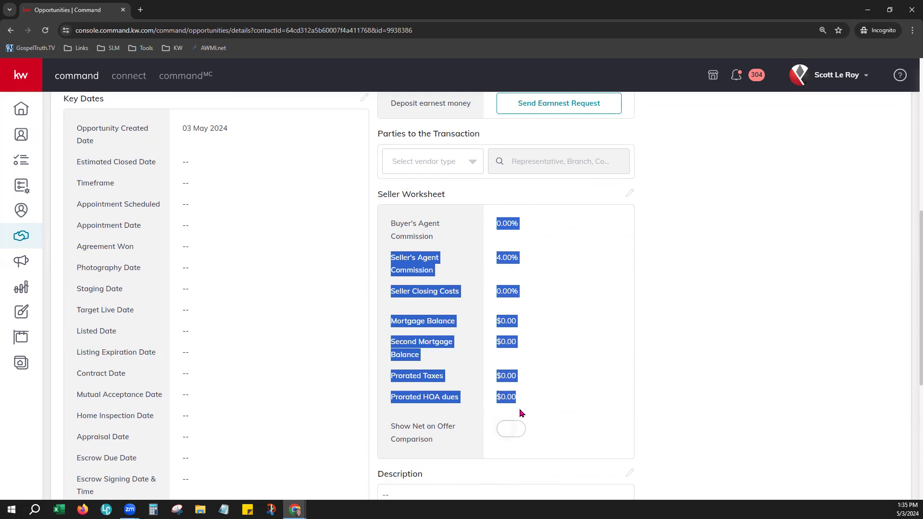
click(676, 283)
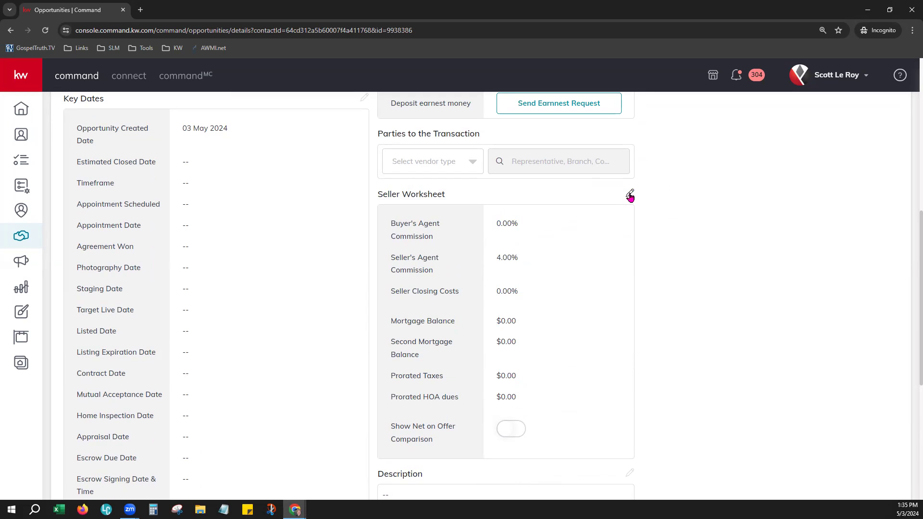
scroll(691, 370, up, 2)
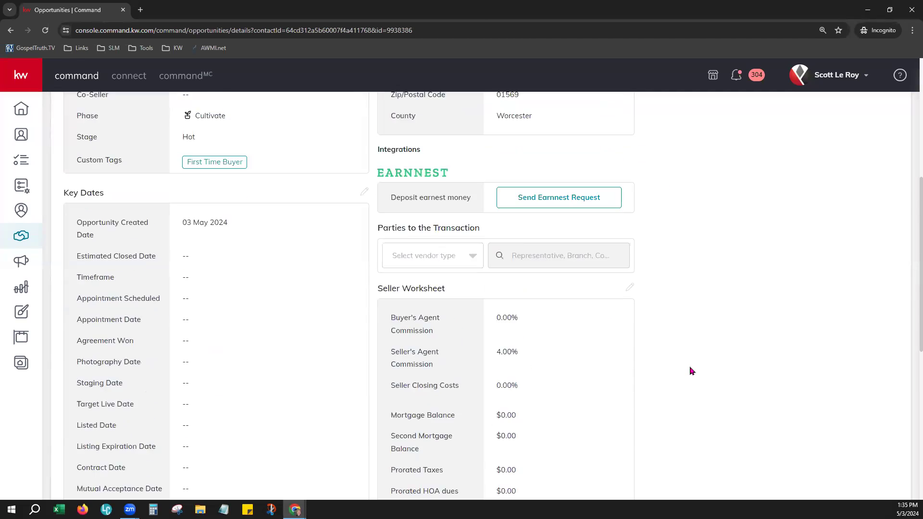
scroll(691, 370, up, 2)
drag(378, 326, 492, 331)
scroll(684, 342, up, 1)
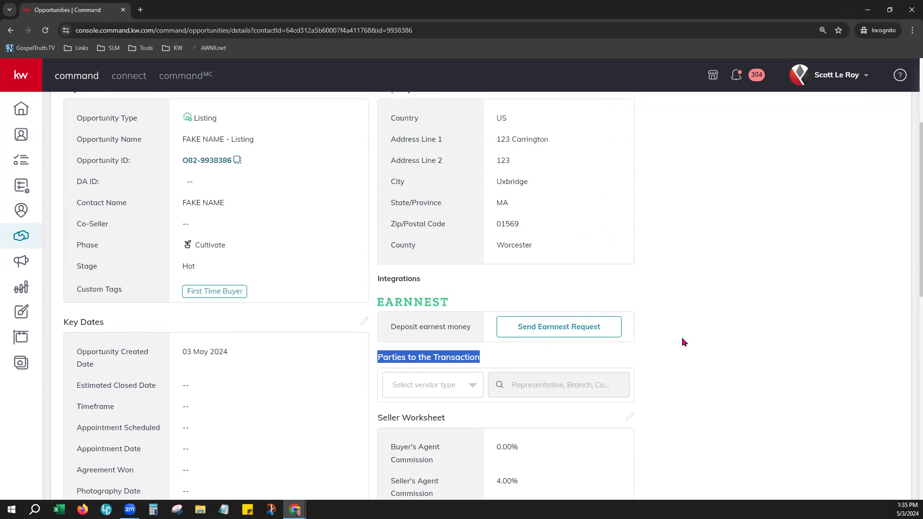
scroll(684, 342, up, 1)
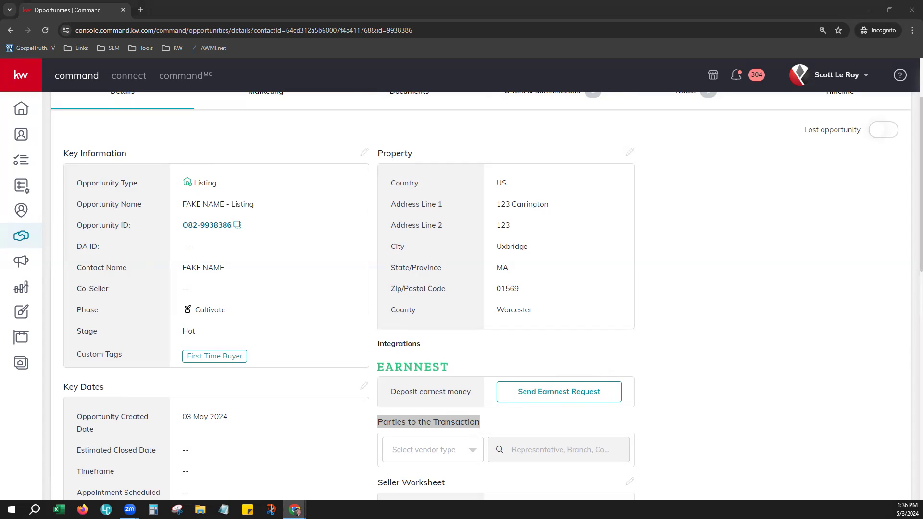
click(682, 236)
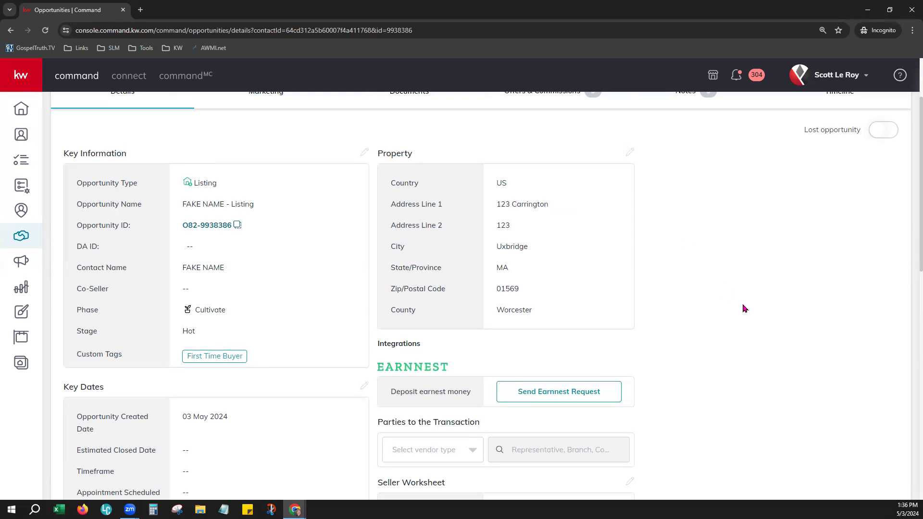
scroll(742, 308, up, 2)
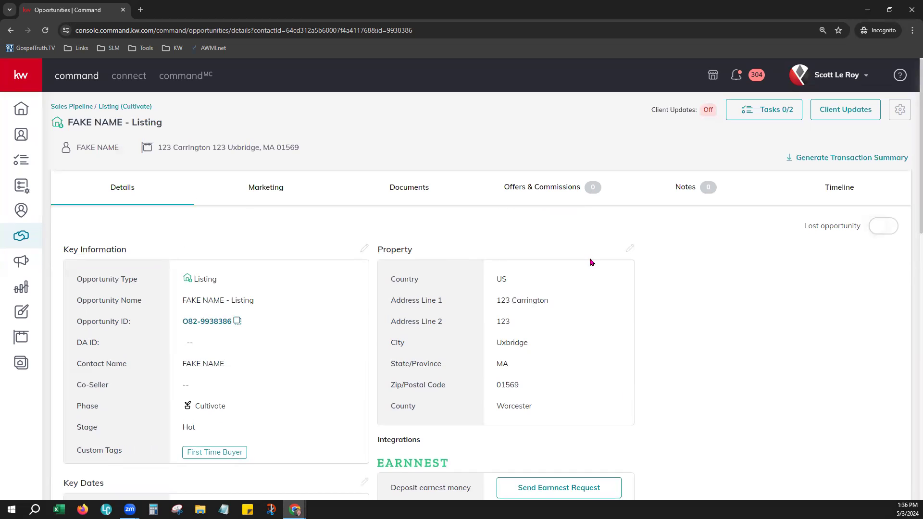
scroll(678, 394, down, 1)
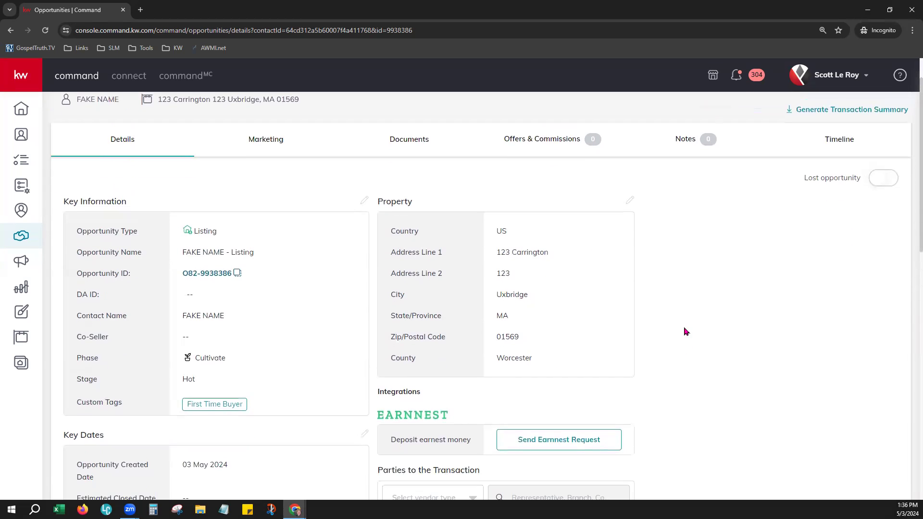
scroll(638, 327, up, 1)
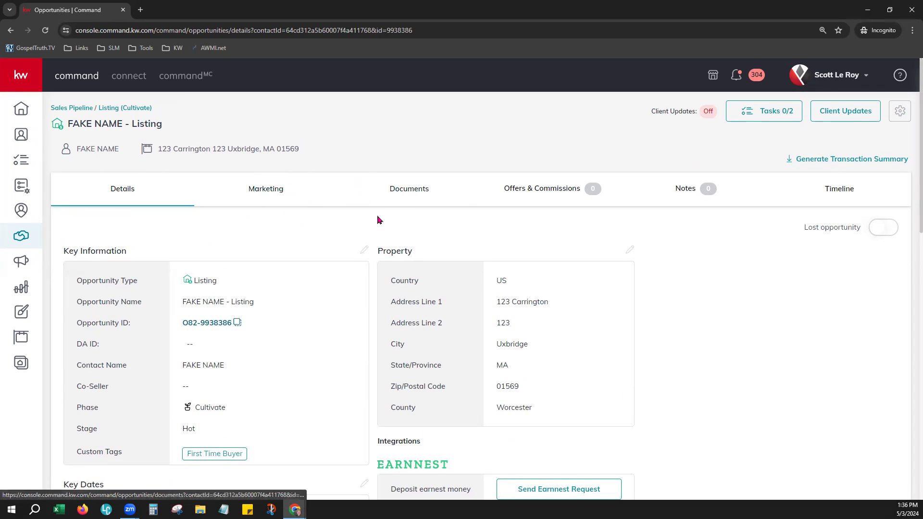
Go to the opportunity's Documents and choose the Residential-Listing checklist type.
click(423, 188)
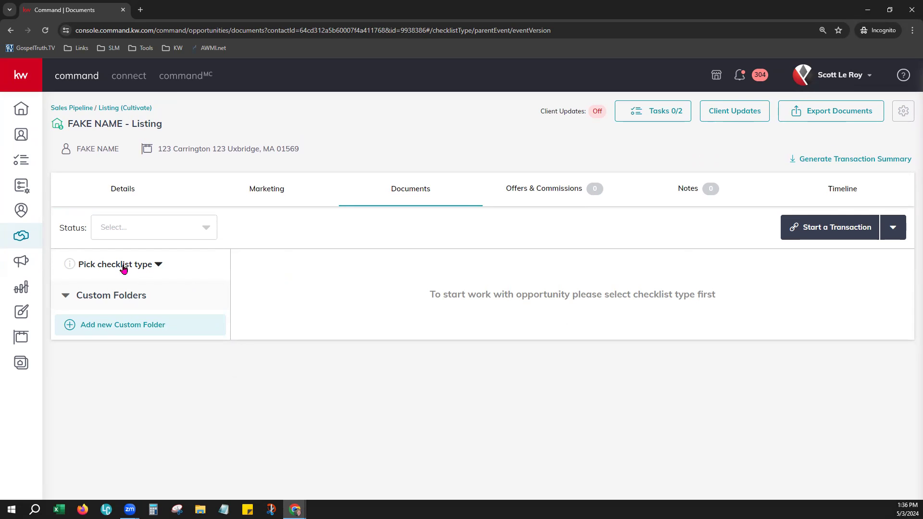
click(157, 266)
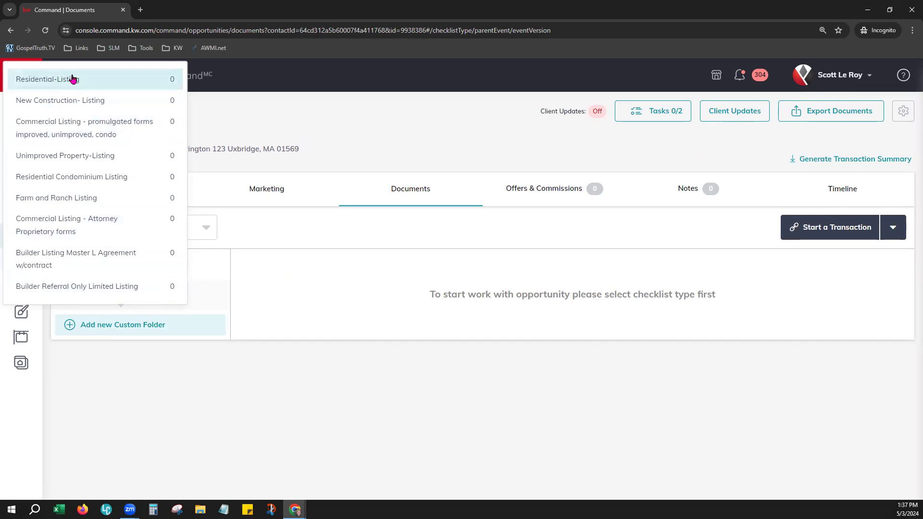
click(73, 79)
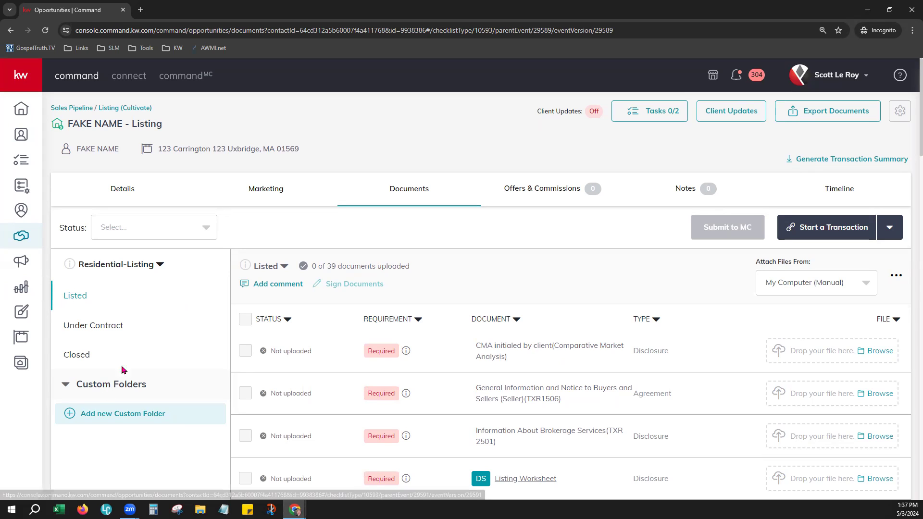
click(73, 327)
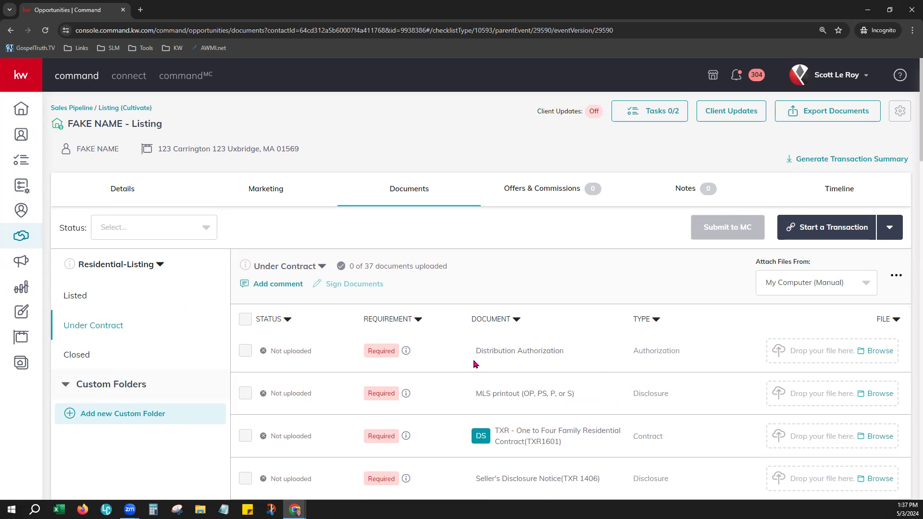
click(76, 355)
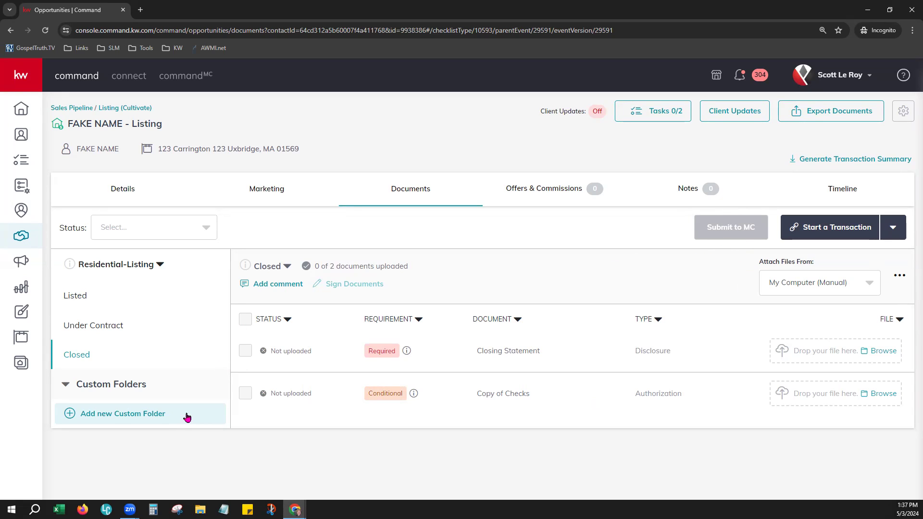
click(77, 303)
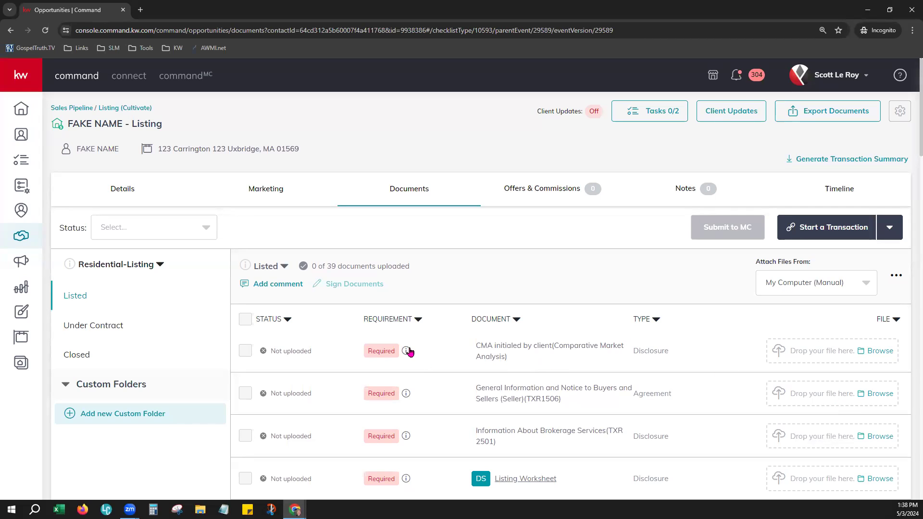
scroll(450, 345, down, 2)
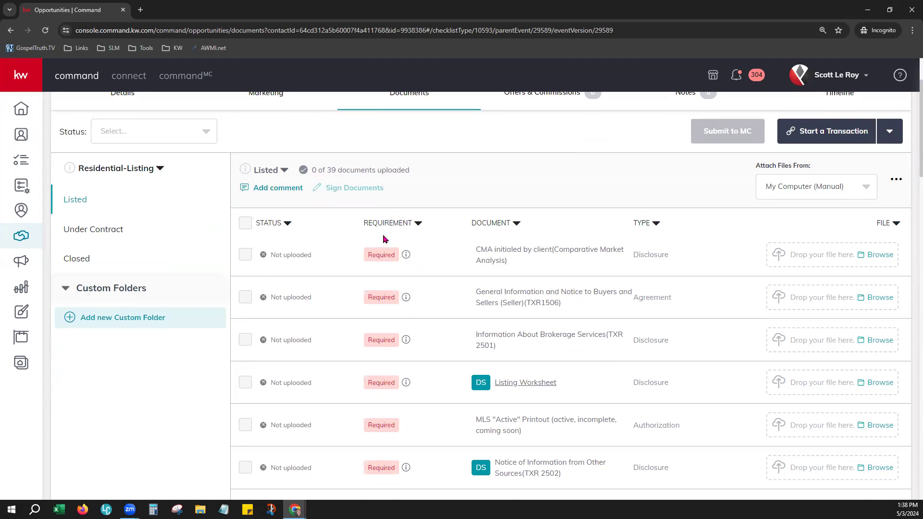
scroll(444, 335, down, 5)
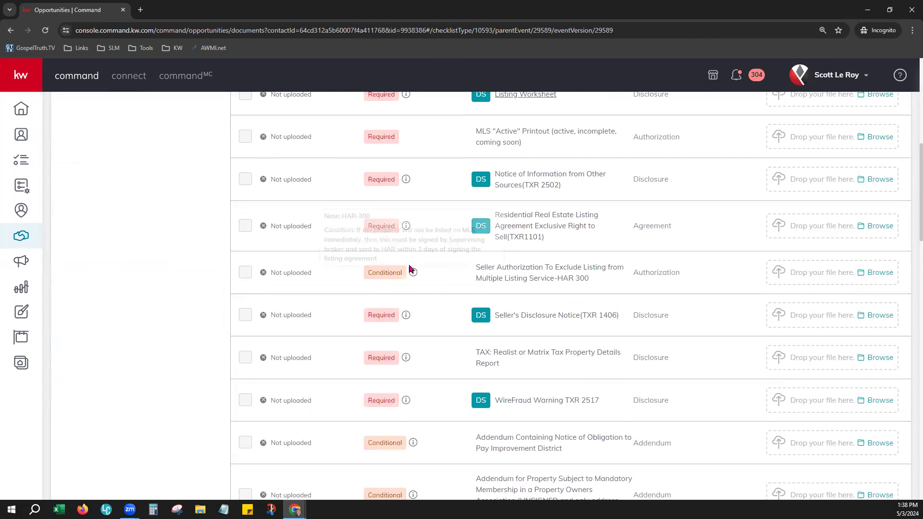
scroll(443, 419, down, 4)
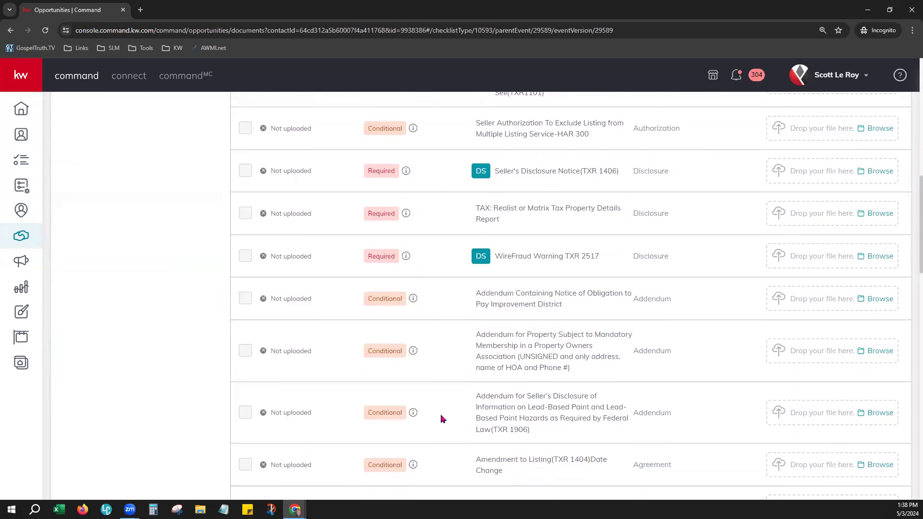
scroll(432, 411, down, 4)
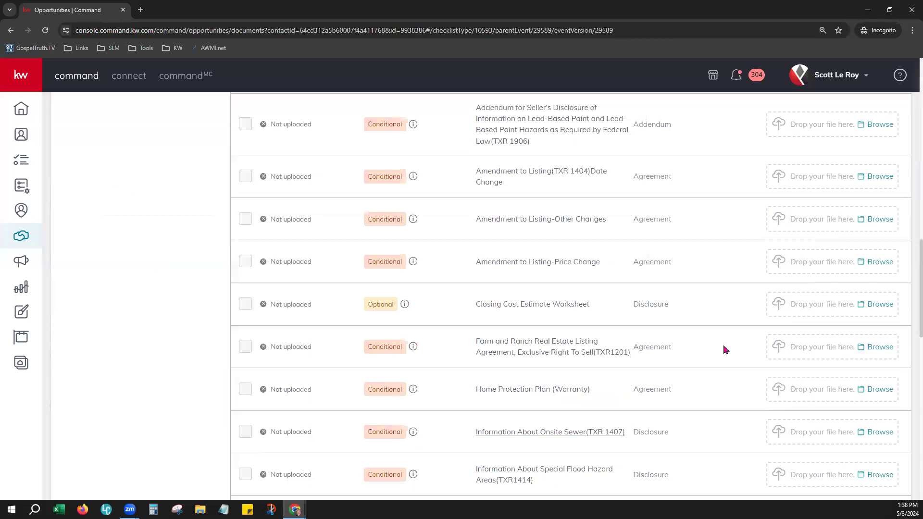
scroll(725, 350, up, 6)
scroll(726, 349, up, 8)
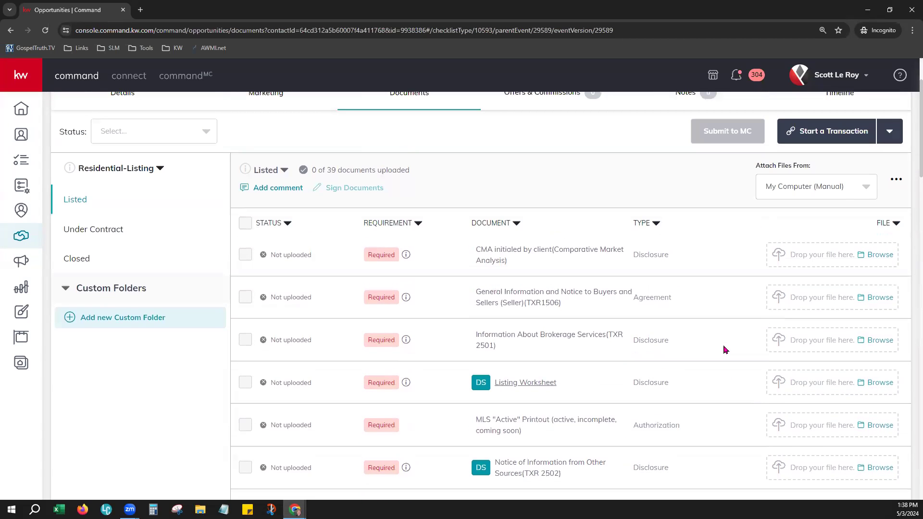
scroll(726, 350, up, 1)
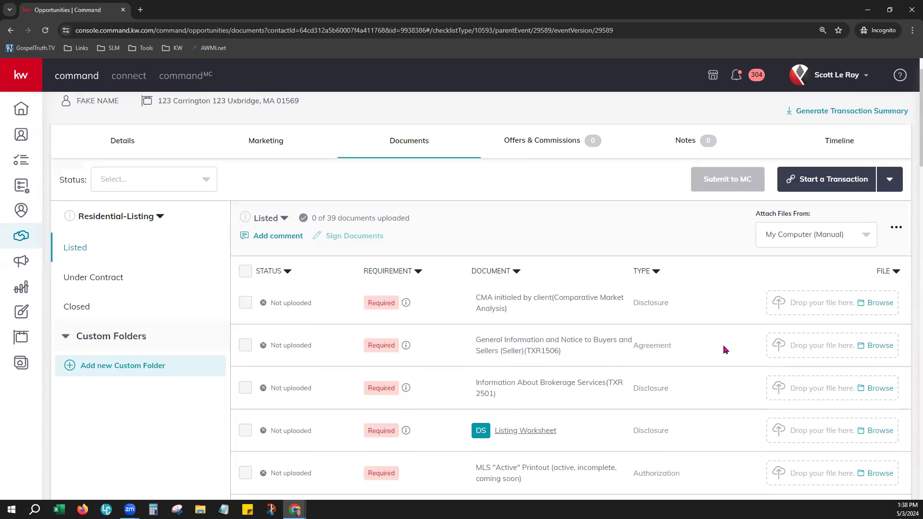
scroll(725, 349, up, 1)
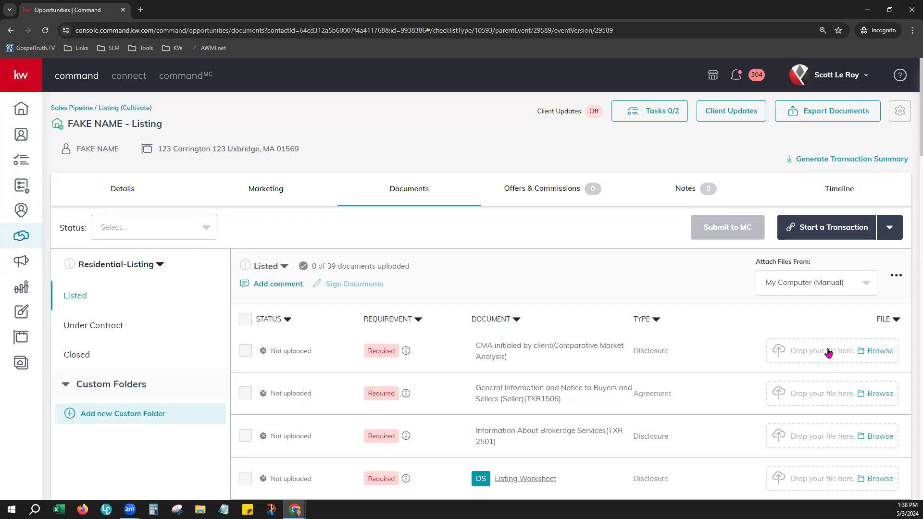
Check the Attach Files From sources, then show the Start a Transaction platform choices.
click(781, 285)
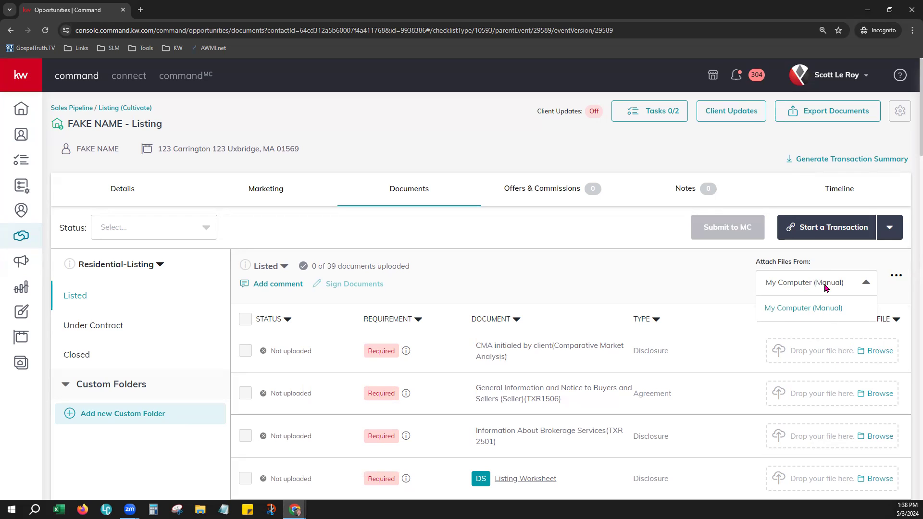
click(733, 279)
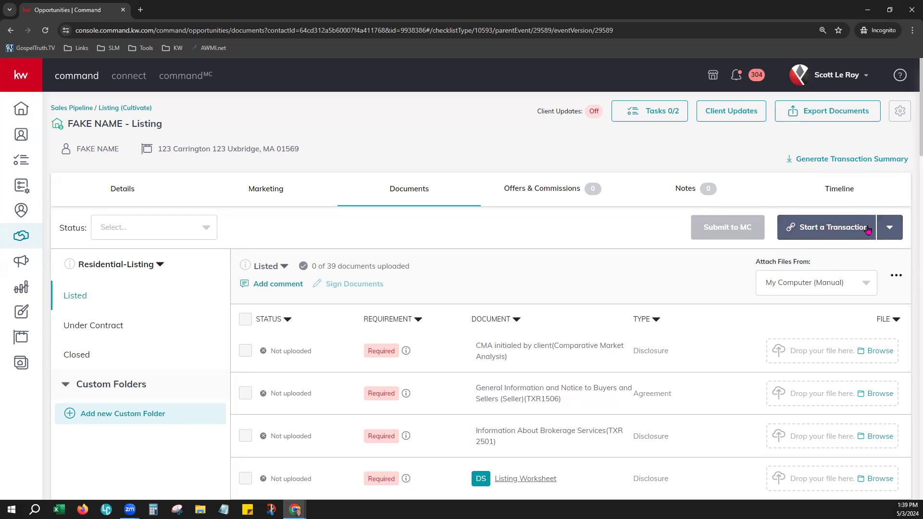
click(825, 230)
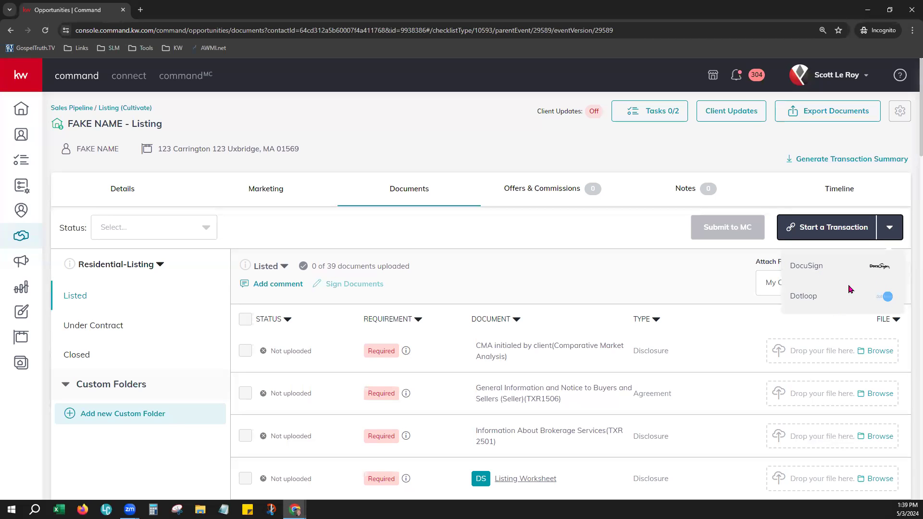
Start the transaction in DocuSign, then return to the Command opportunity documents.
click(810, 269)
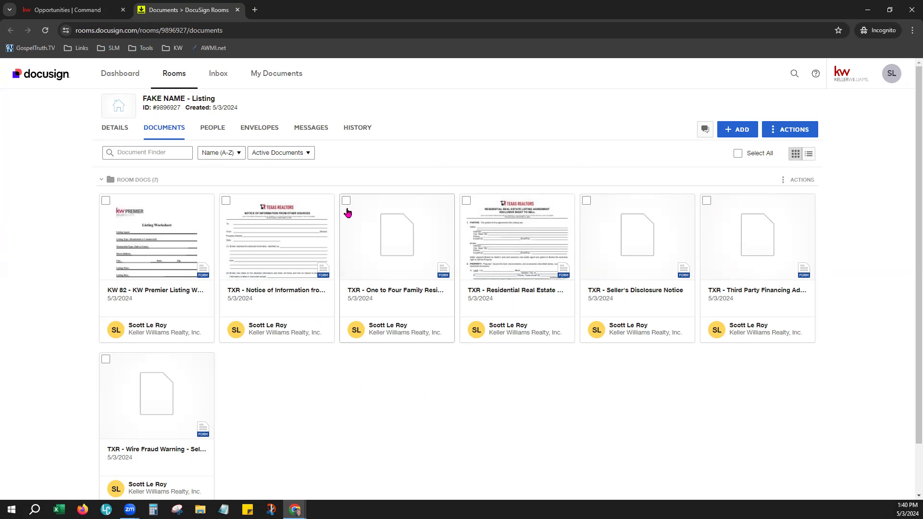
click(76, 10)
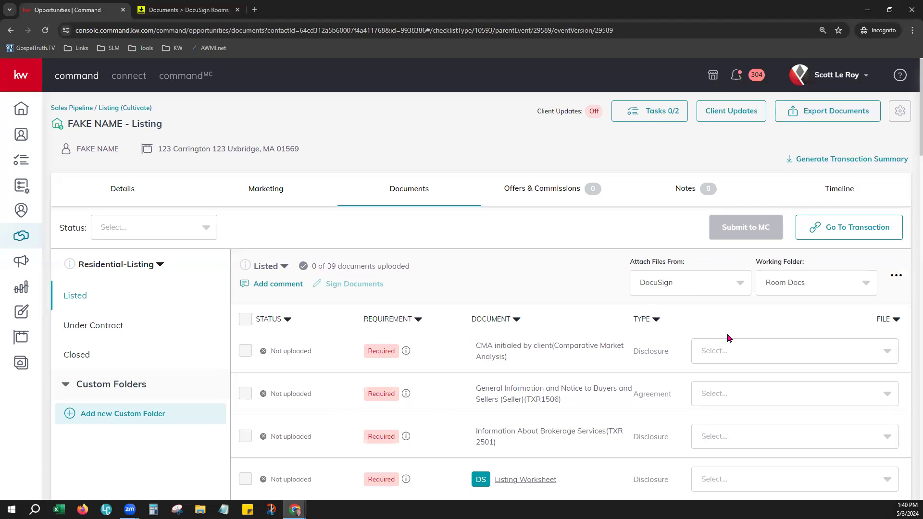
Upload sample-pdf-smartplan-email.pdf from Downloads to the CMA initialed by client row.
click(698, 280)
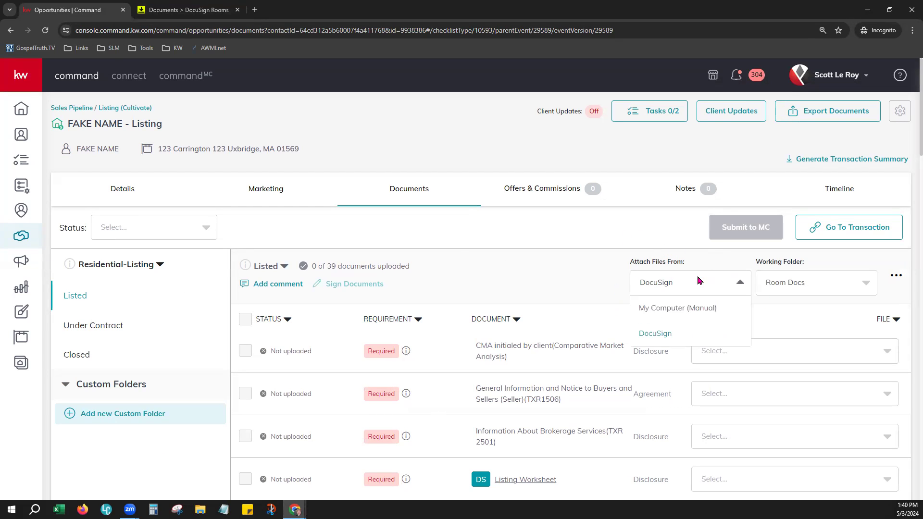
click(716, 310)
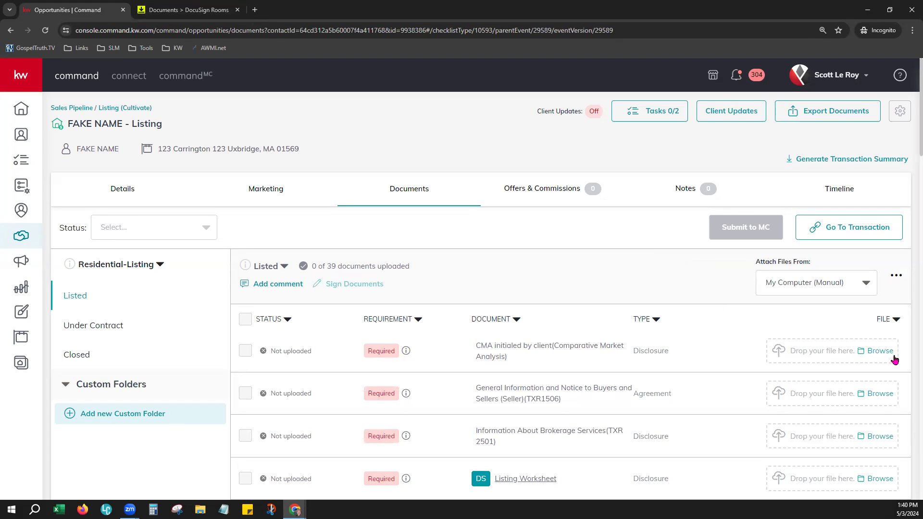
click(877, 352)
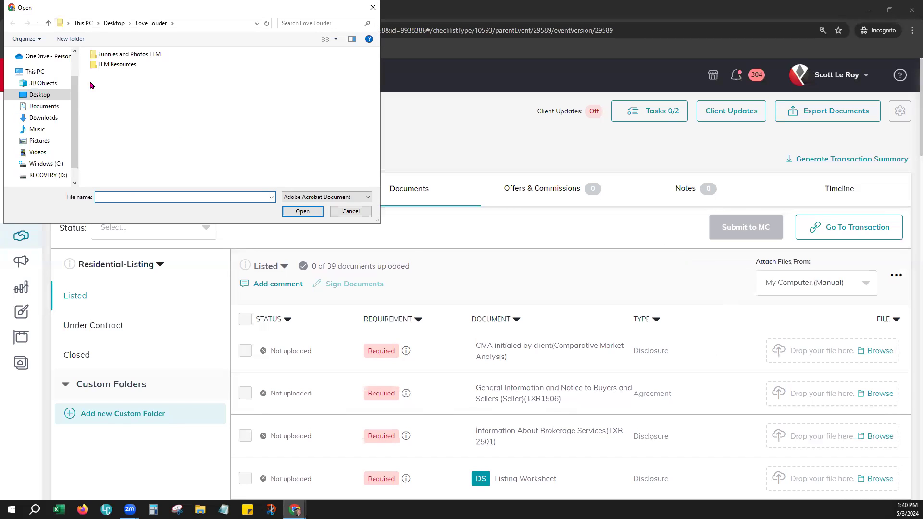
click(43, 118)
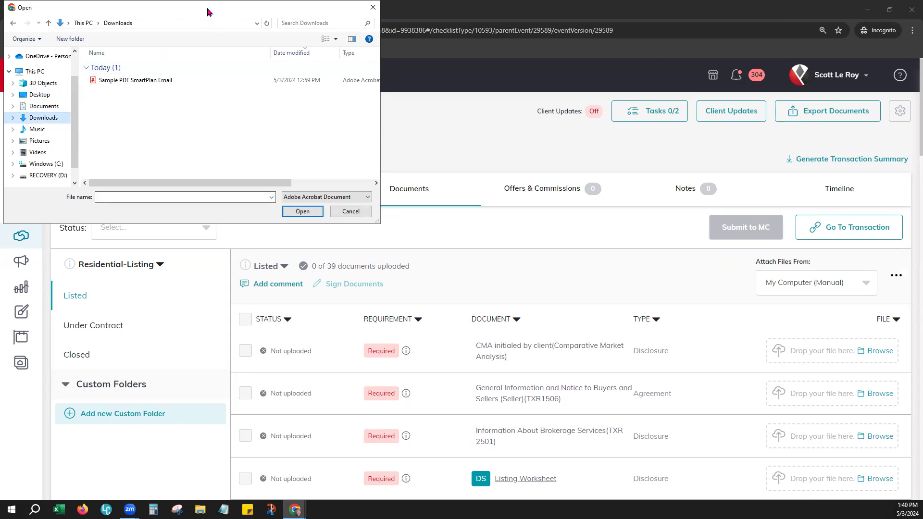
drag(207, 11, 483, 72)
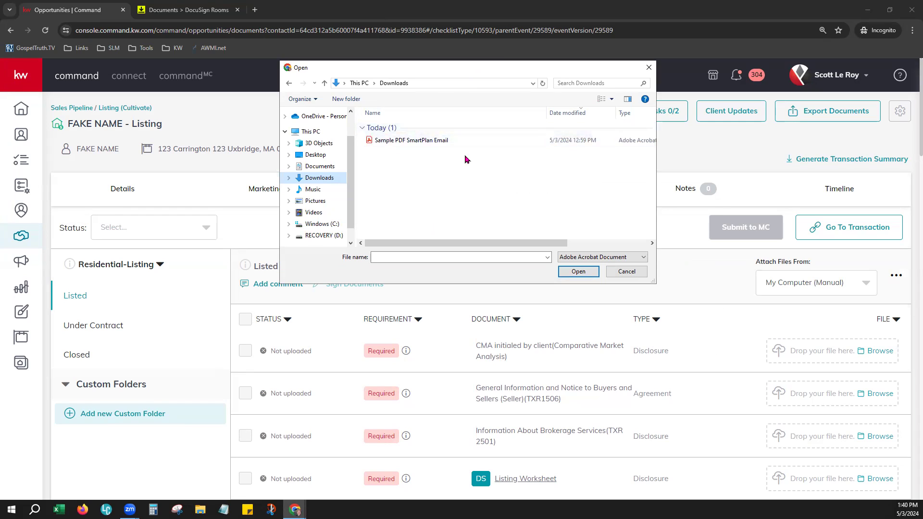
double_click(436, 141)
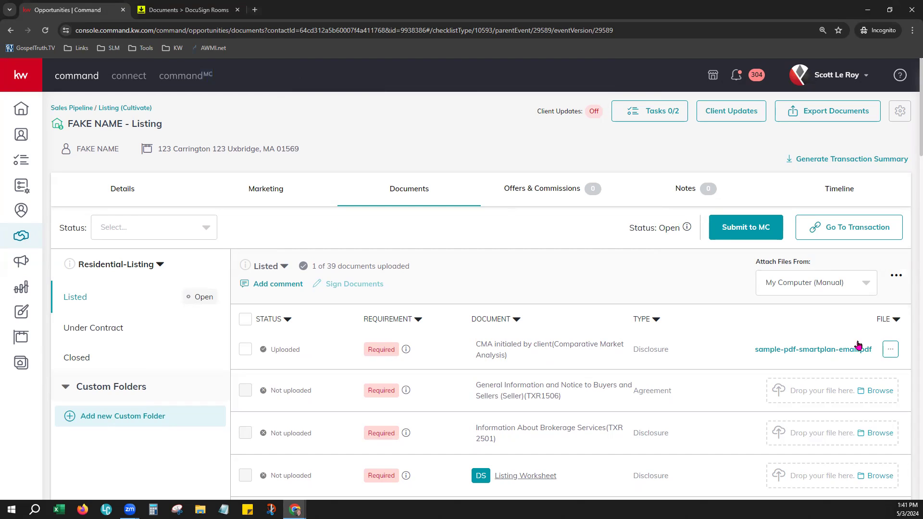
Switch Attach Files From to DocuSign and check the General Information row's file choices.
click(892, 356)
click(678, 283)
click(794, 285)
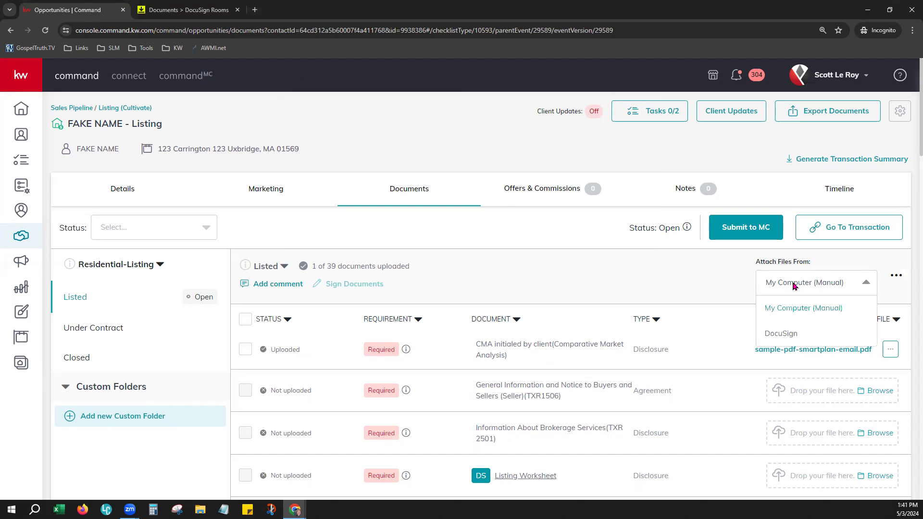
click(781, 335)
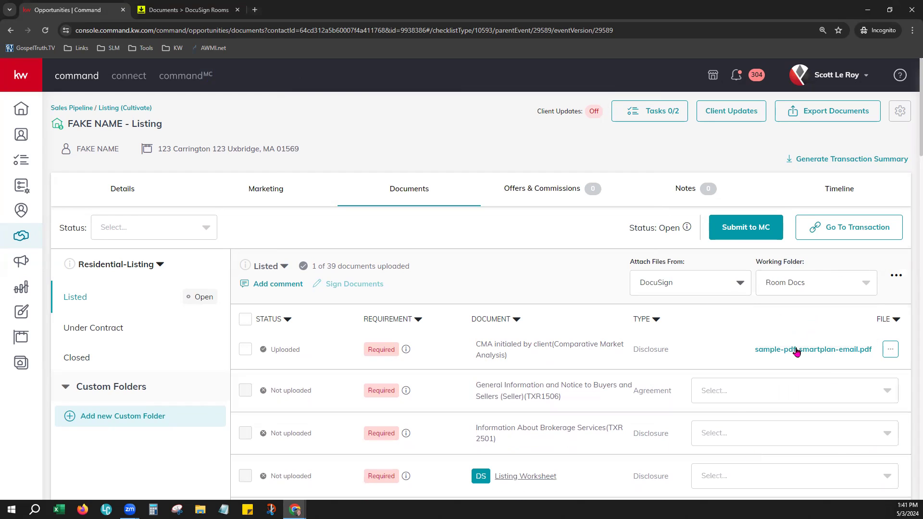
click(852, 395)
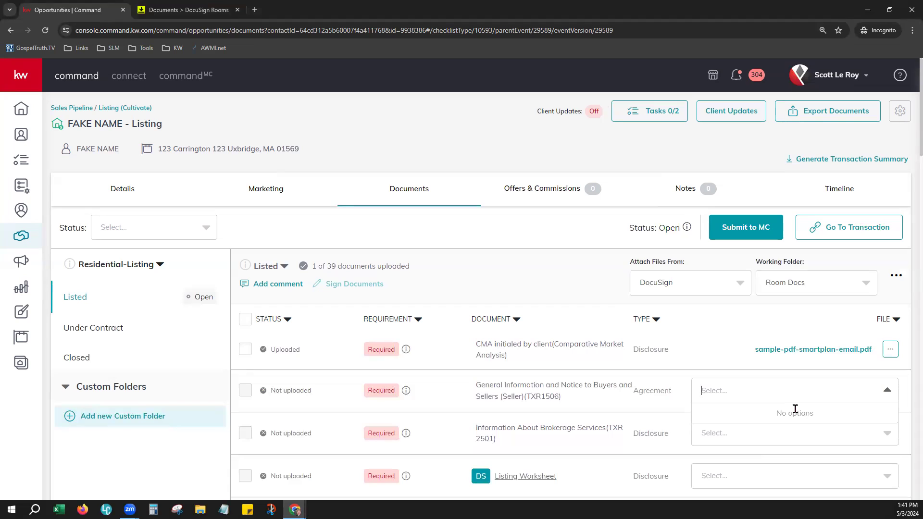
text(T)
key(BackSpace)
key(BackSpace)
key(BackSpace)
click(761, 325)
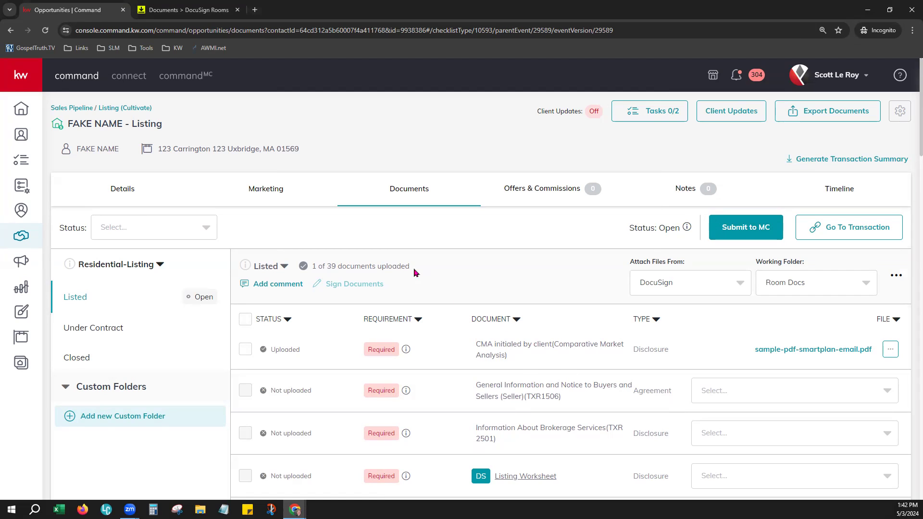
click(179, 226)
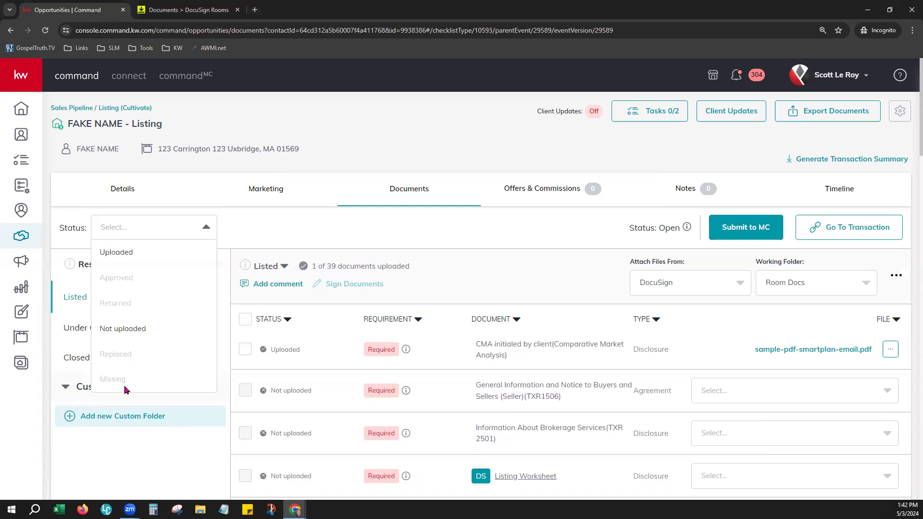
click(306, 239)
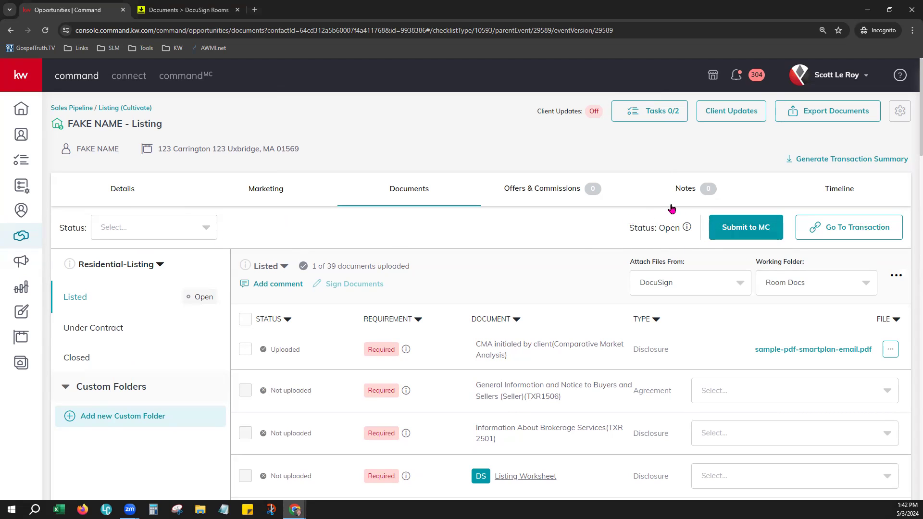
mouse_move(688, 229)
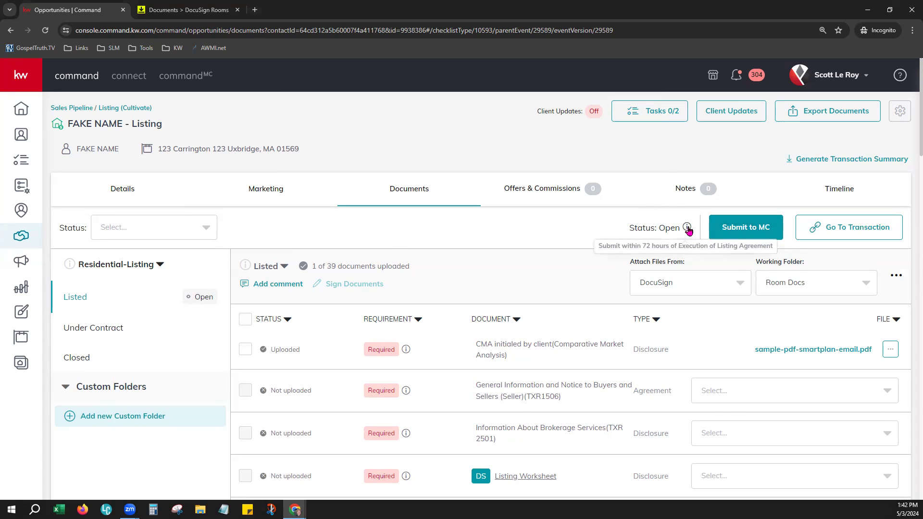
drag(680, 227, 660, 228)
click(558, 256)
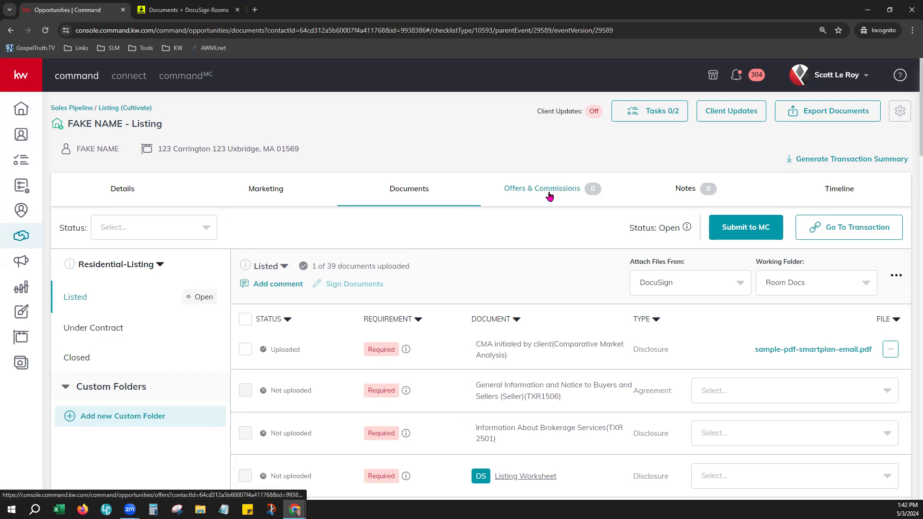
Open the listing's Offers & Commissions page and start adding a new offer.
click(532, 184)
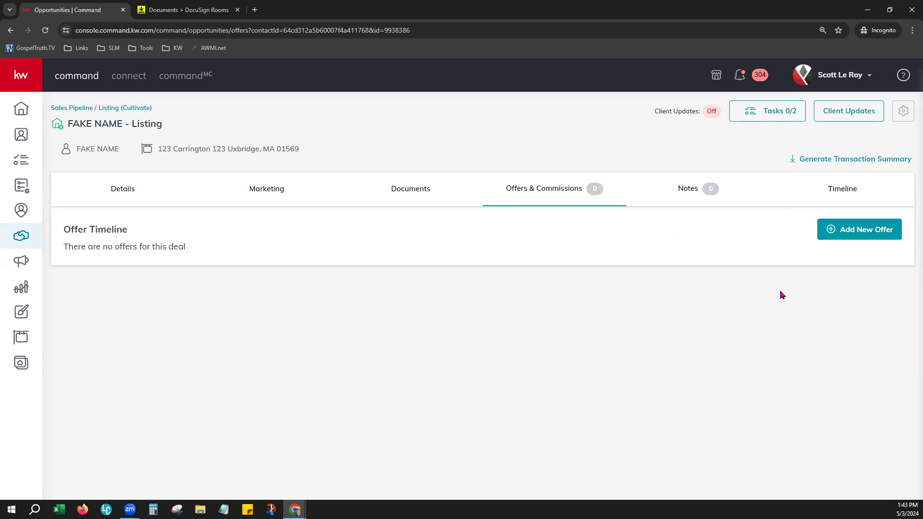
click(865, 231)
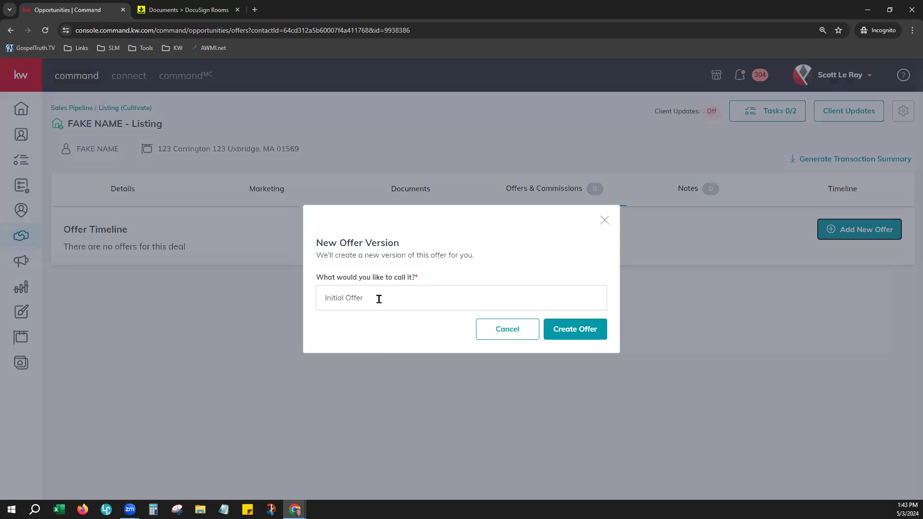
Create the 'Initial Offer' version dated 5/3/2024 and pick May 31 as its closed date.
click(567, 339)
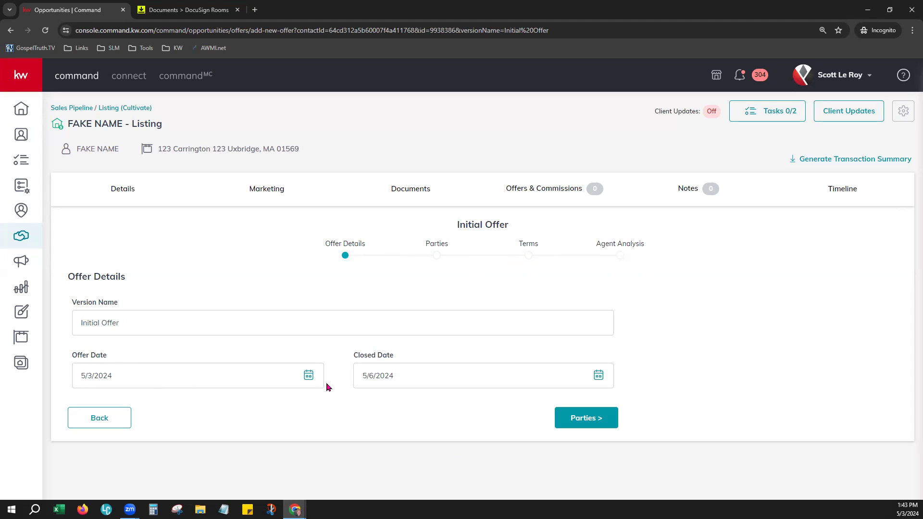
click(308, 375)
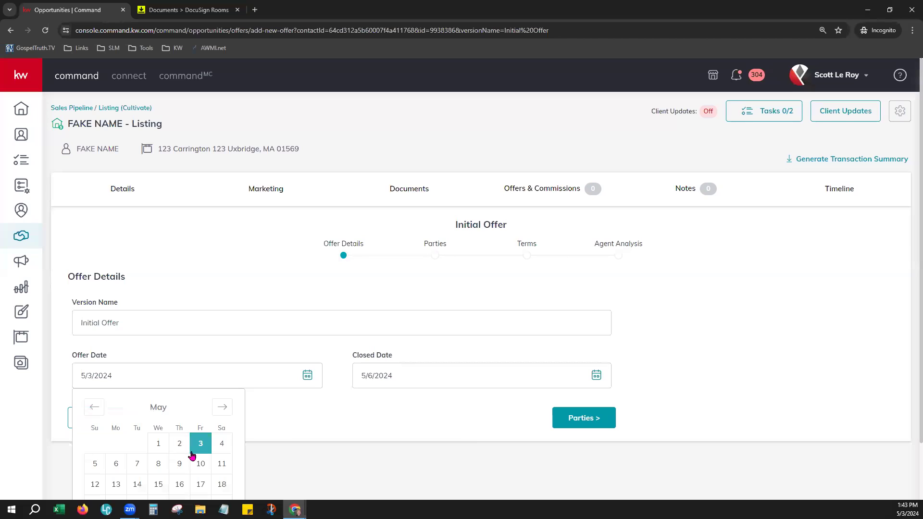
click(210, 441)
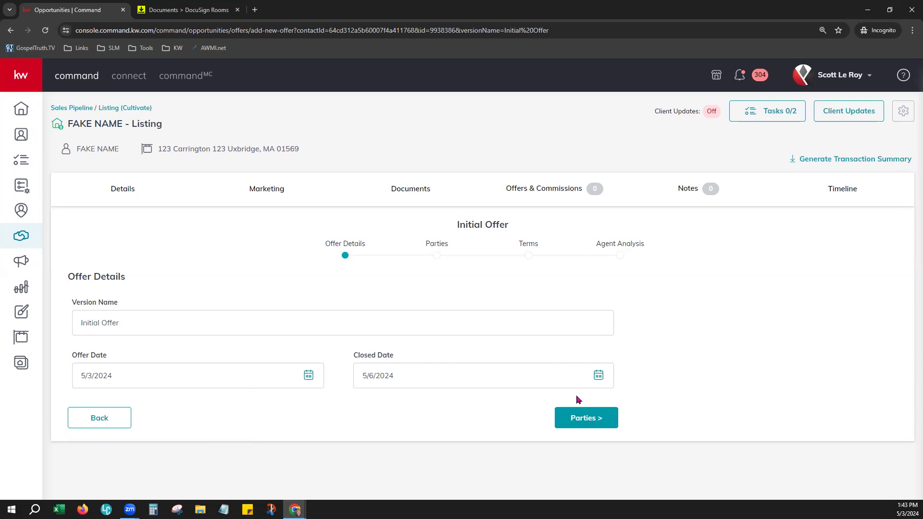
click(597, 377)
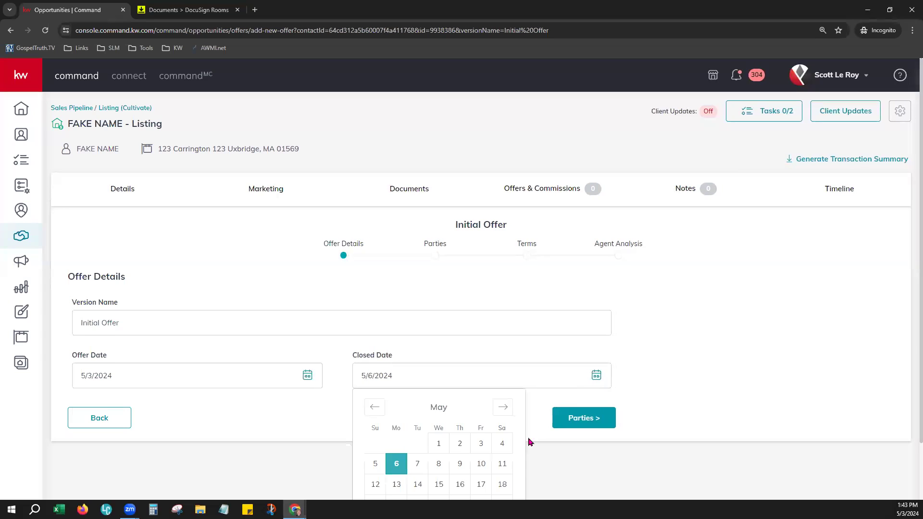
scroll(521, 452, down, 2)
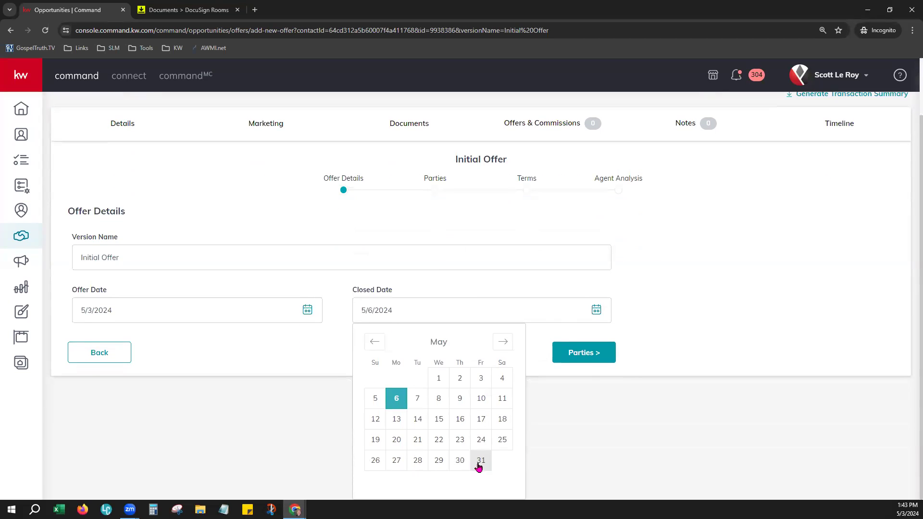
click(481, 462)
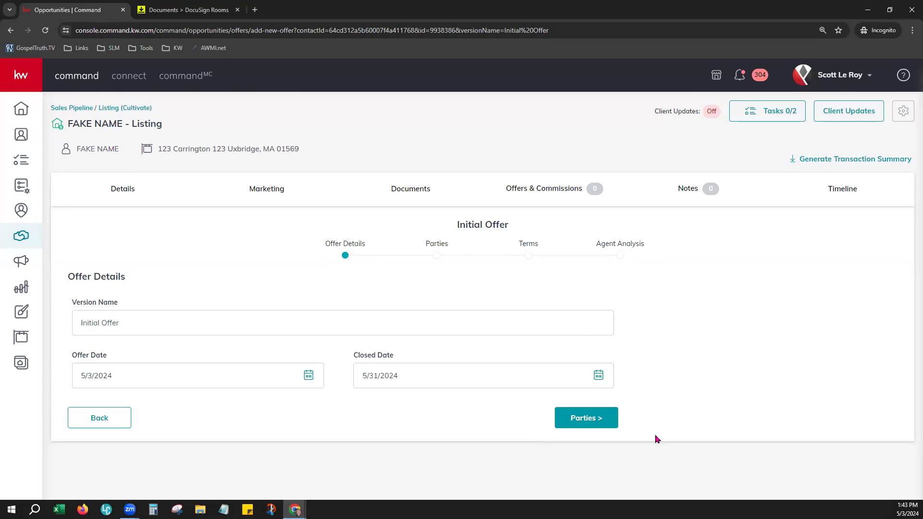
On the Parties step, enter the buyer's name and mark the buyer pre-approved.
click(585, 419)
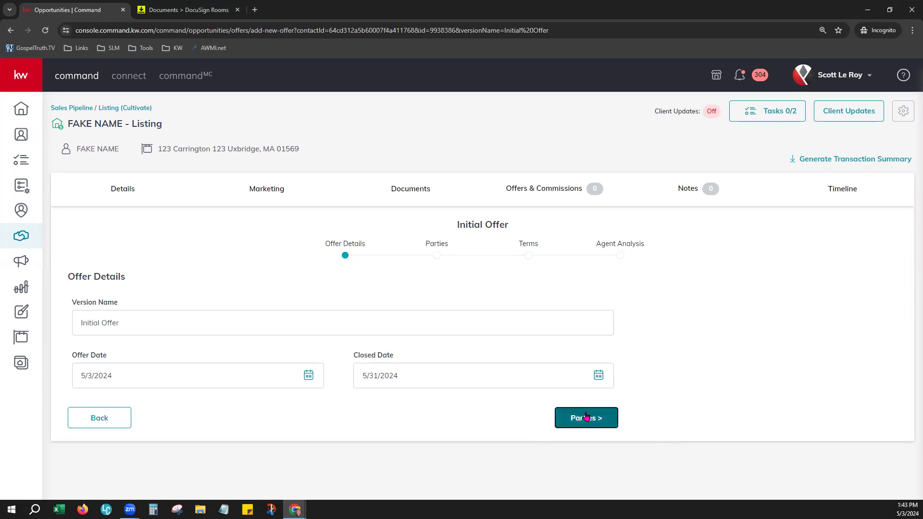
scroll(303, 387, down, 2)
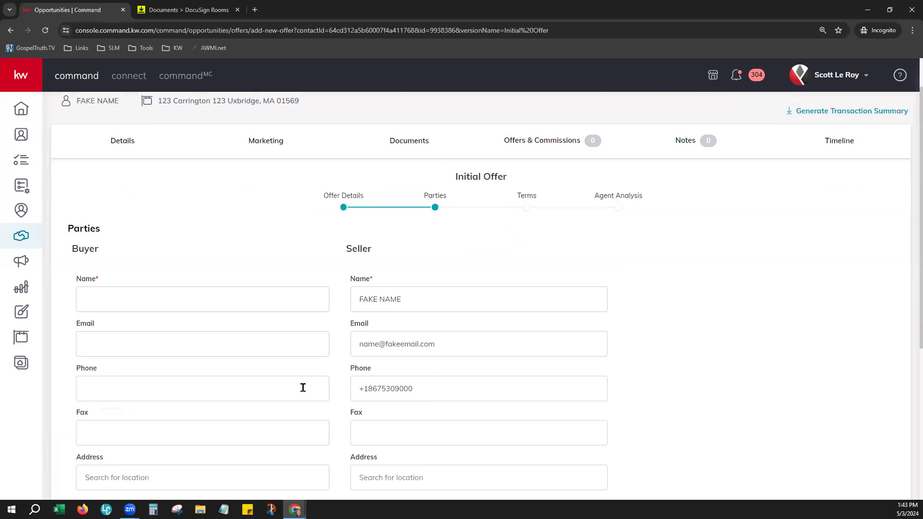
scroll(303, 387, down, 2)
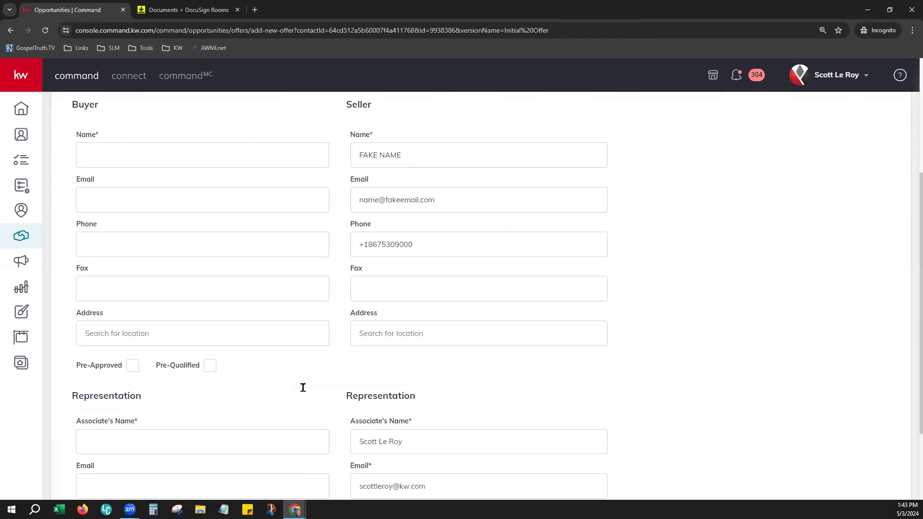
click(132, 161)
text(Buyer Name1)
scroll(419, 375, down, 3)
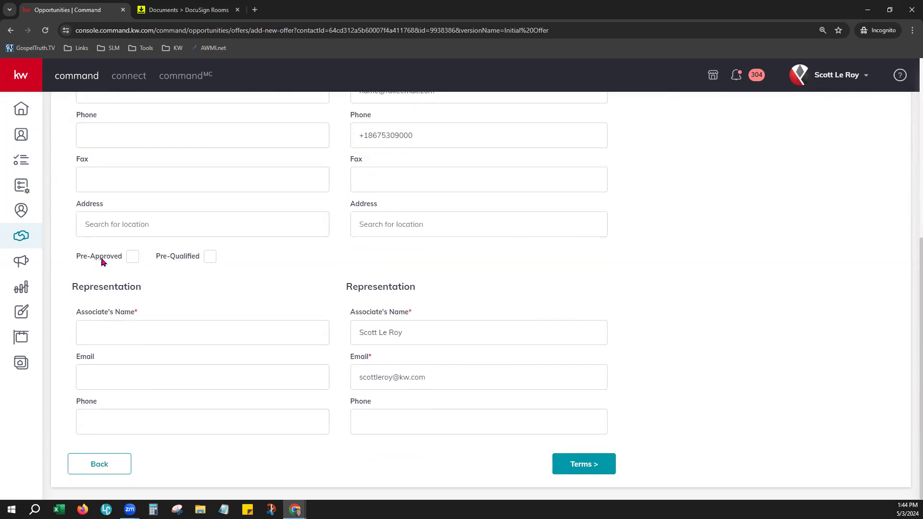
click(134, 261)
Fill in the buyer's agent name and check the listing agent's contact fields.
text(Buyer Agen)
drag(352, 286, 451, 302)
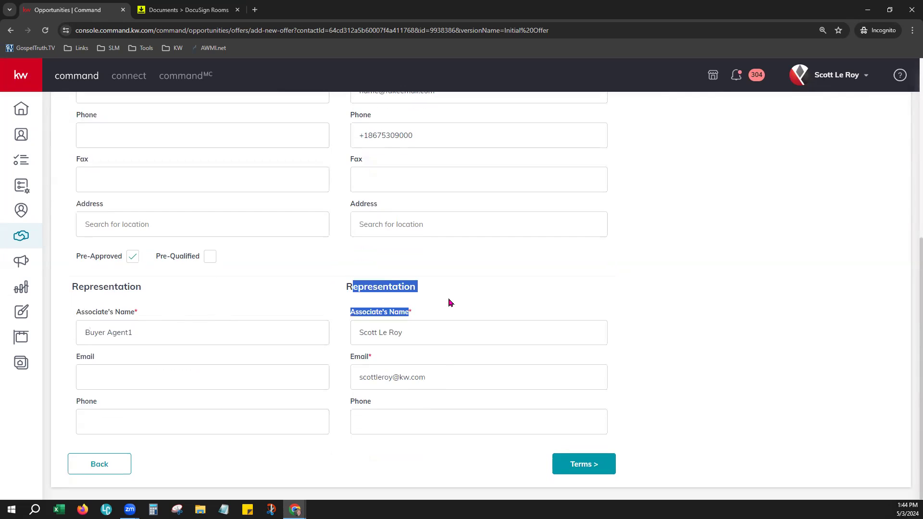
click(448, 299)
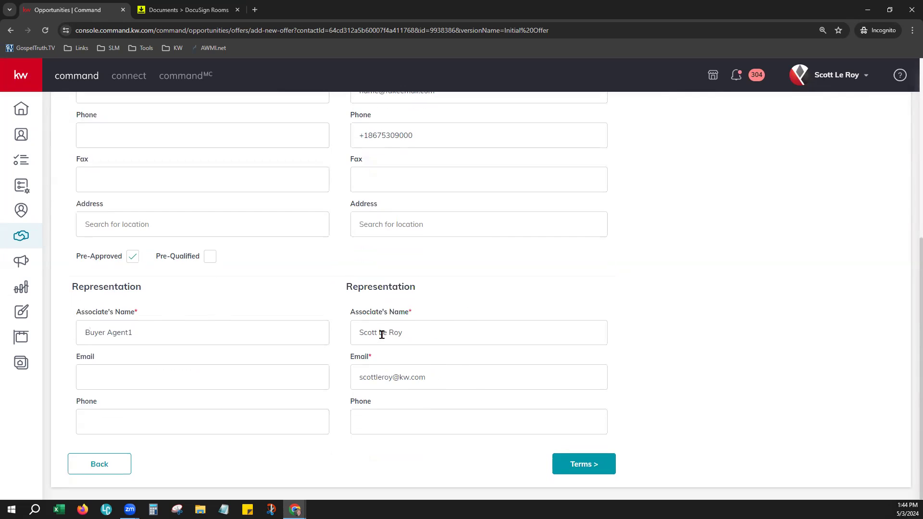
click(416, 380)
click(404, 415)
click(567, 457)
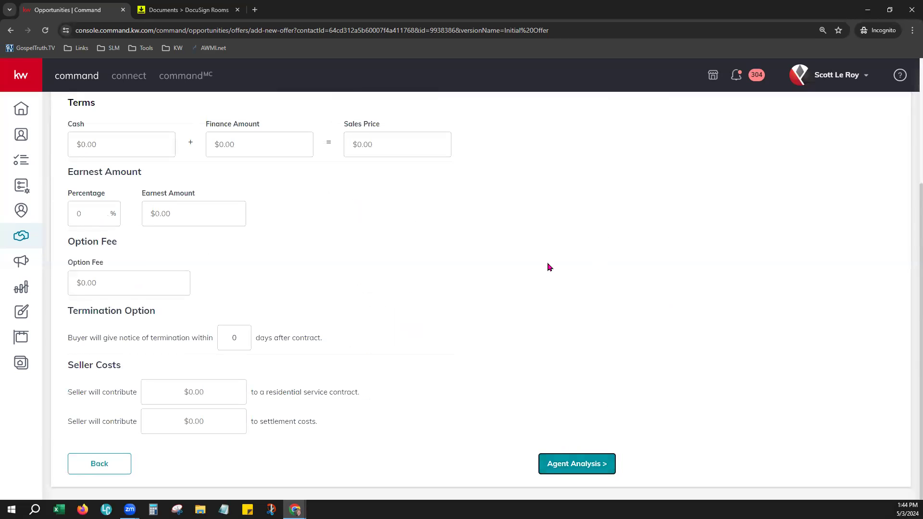
Enter $50,000 cash, a $750,000 finance amount and 2% earnest money.
scroll(549, 267, up, 4)
scroll(579, 327, down, 1)
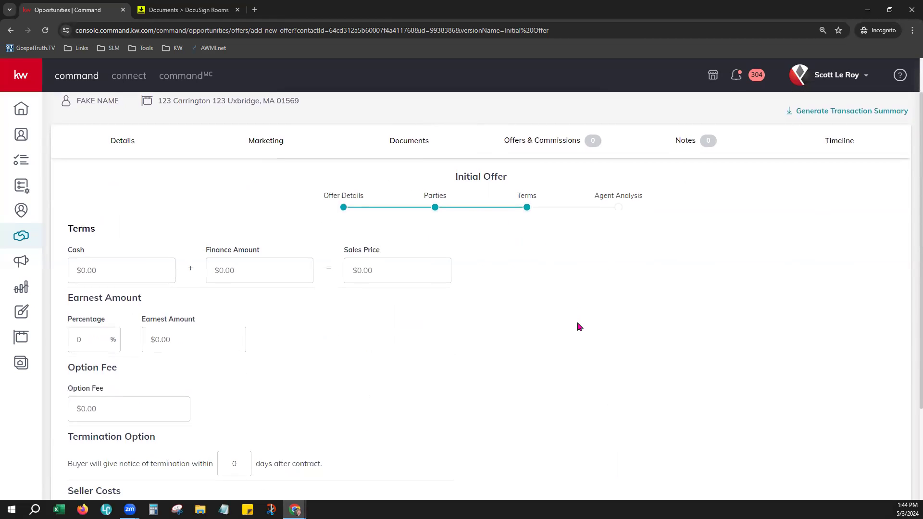
scroll(580, 326, down, 1)
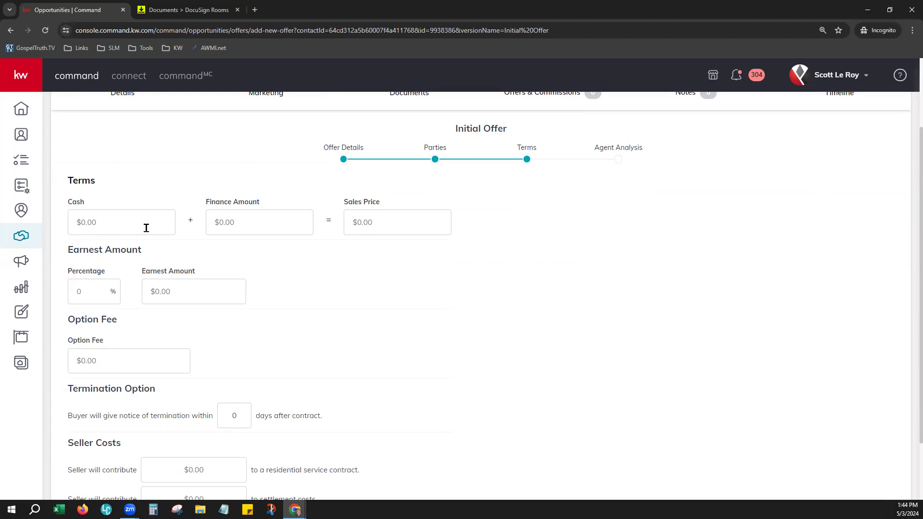
click(83, 216)
text(50,000)
key(Tab)
text(7500000)
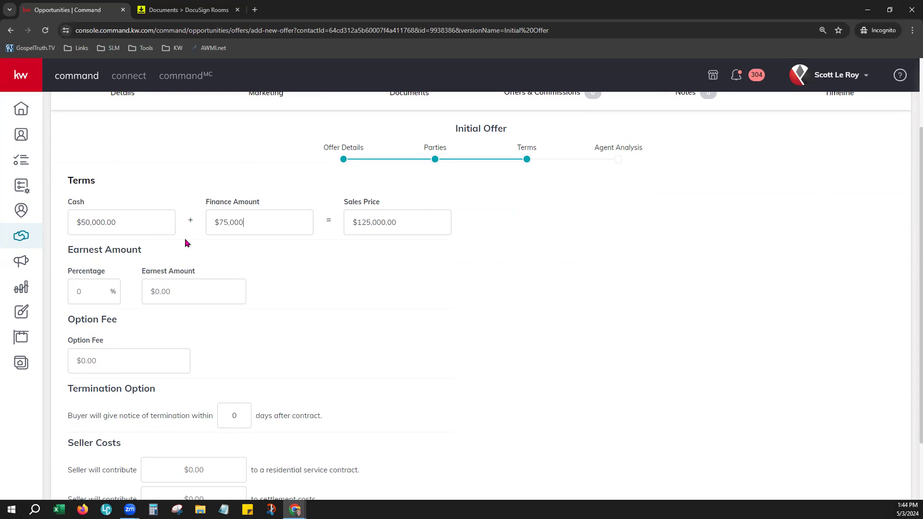
key(BackSpace)
key(Tab)
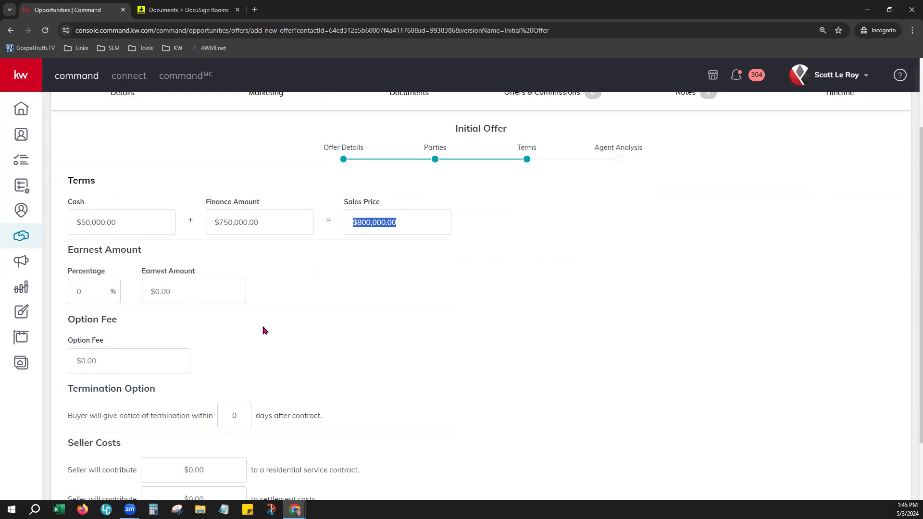
click(88, 295)
text(2)
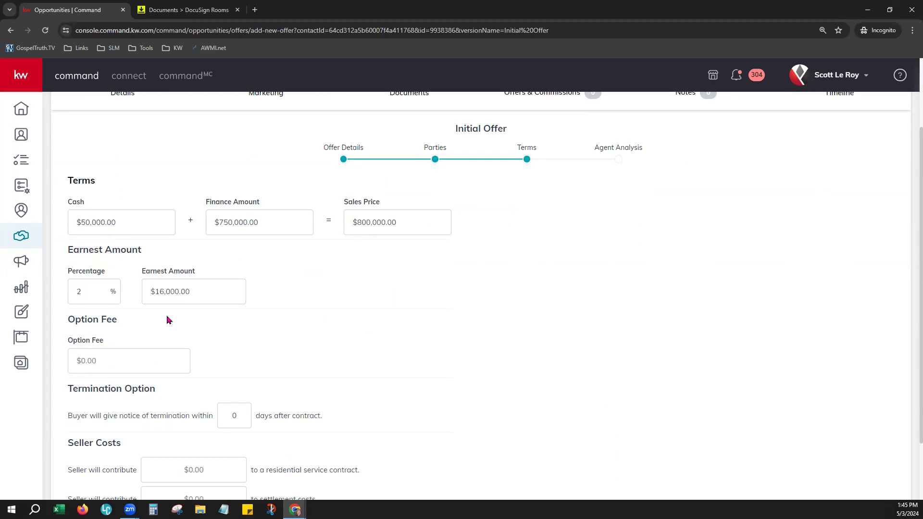
key(Tab)
scroll(466, 303, down, 2)
click(196, 288)
Set a 10-day termination notice and a $7,500 seller contribution to settlement costs.
click(111, 286)
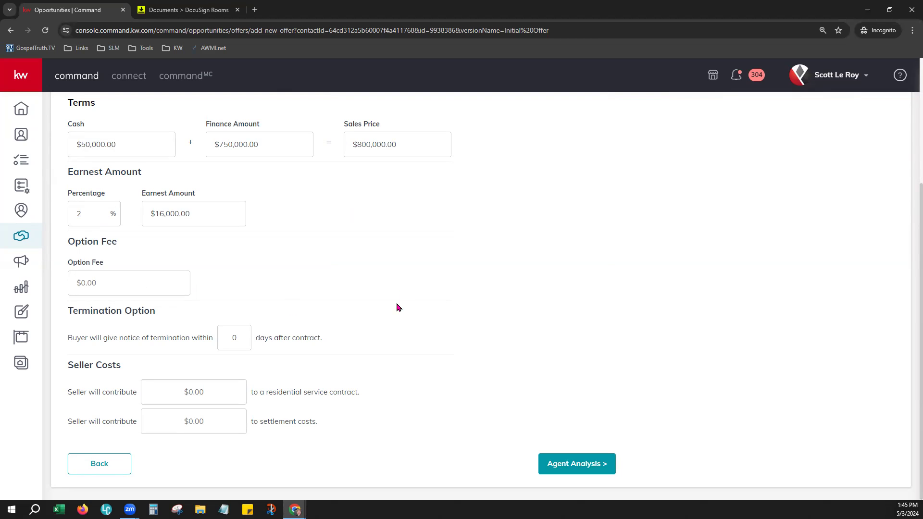
drag(78, 312, 424, 349)
click(425, 344)
drag(68, 339, 219, 344)
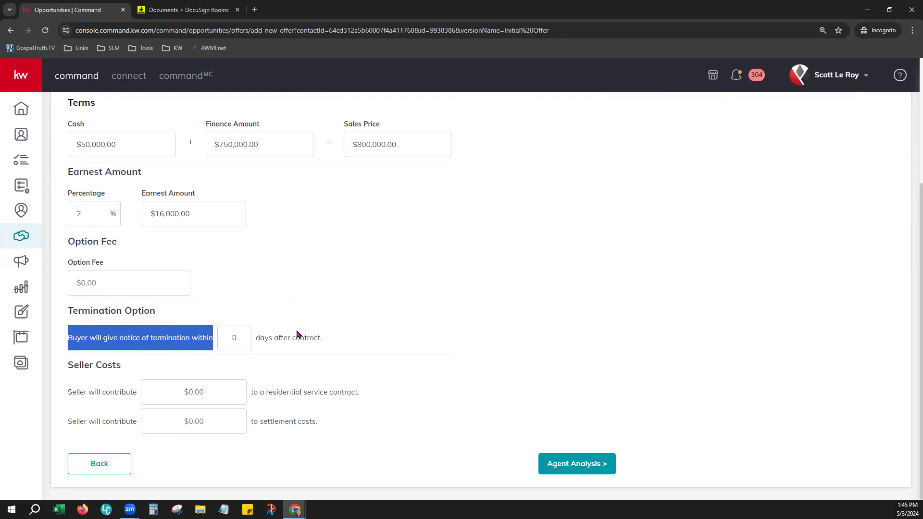
drag(240, 339, 229, 339)
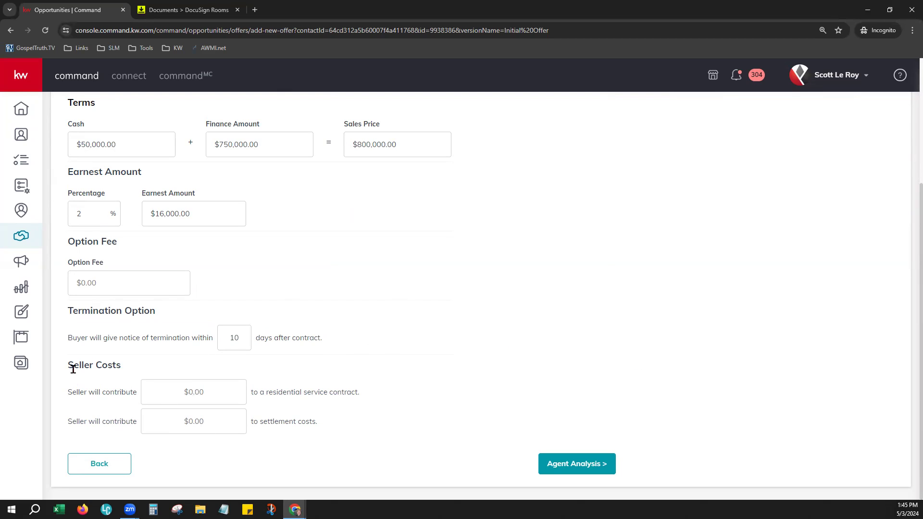
drag(73, 368, 130, 377)
click(231, 448)
drag(266, 392, 366, 408)
double_click(264, 421)
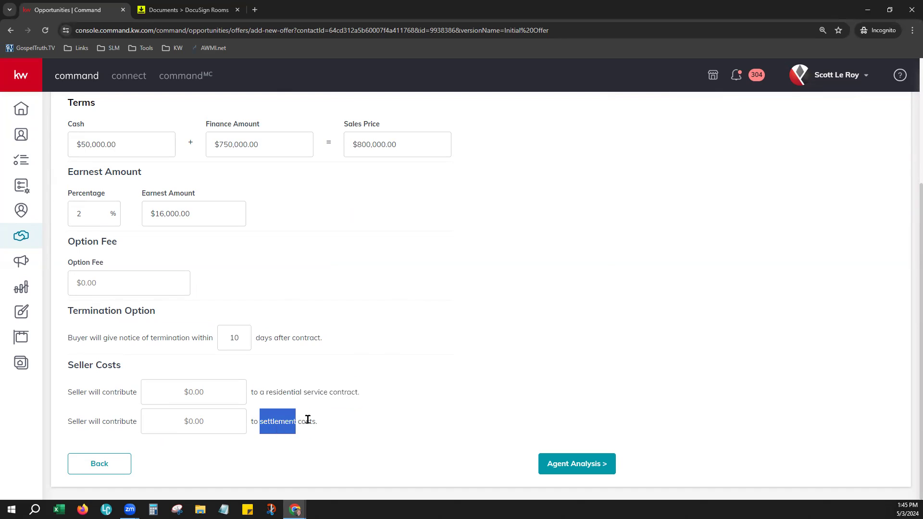
click(191, 421)
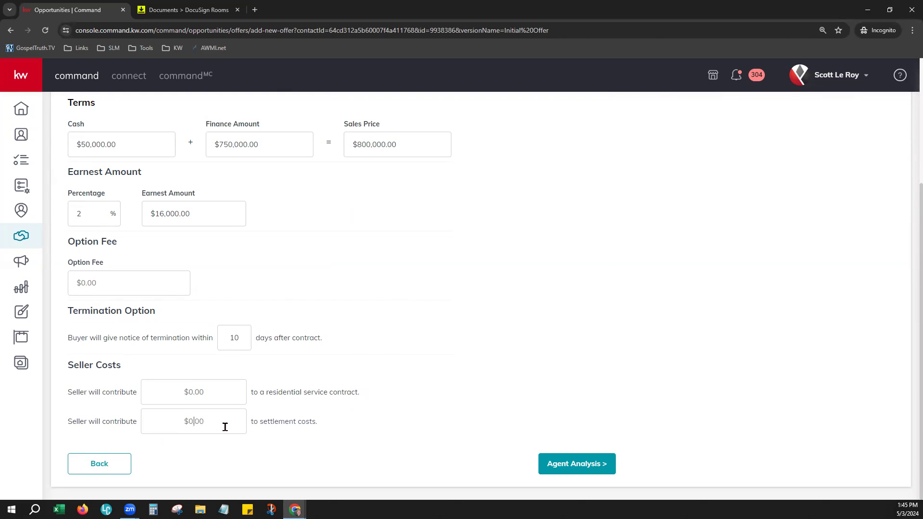
text(7500)
click(527, 336)
click(577, 461)
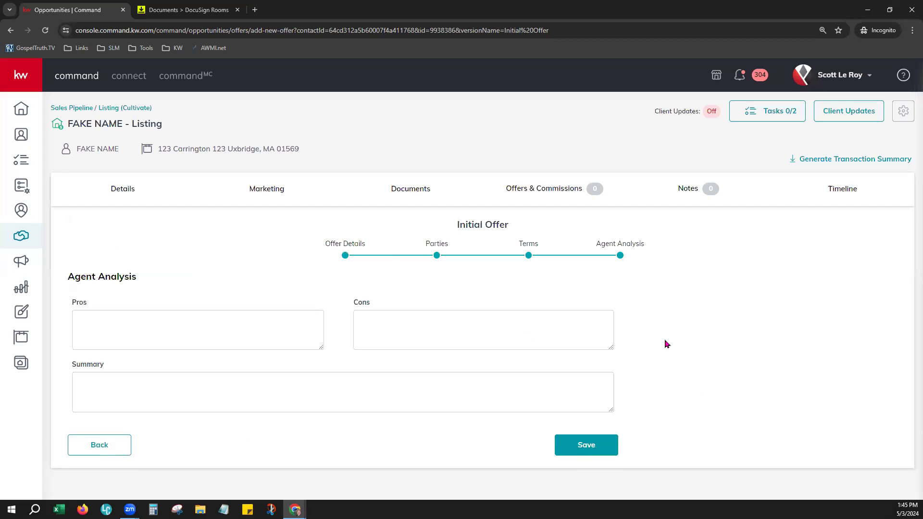
Enter 'Quick Close' under Pros and 'High Seller Cost' under Cons in the agent analysis.
click(190, 315)
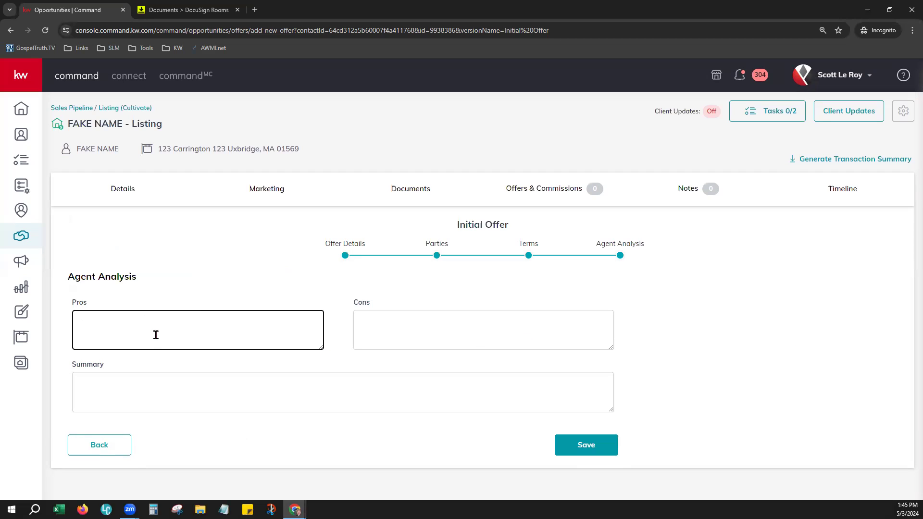
click(418, 329)
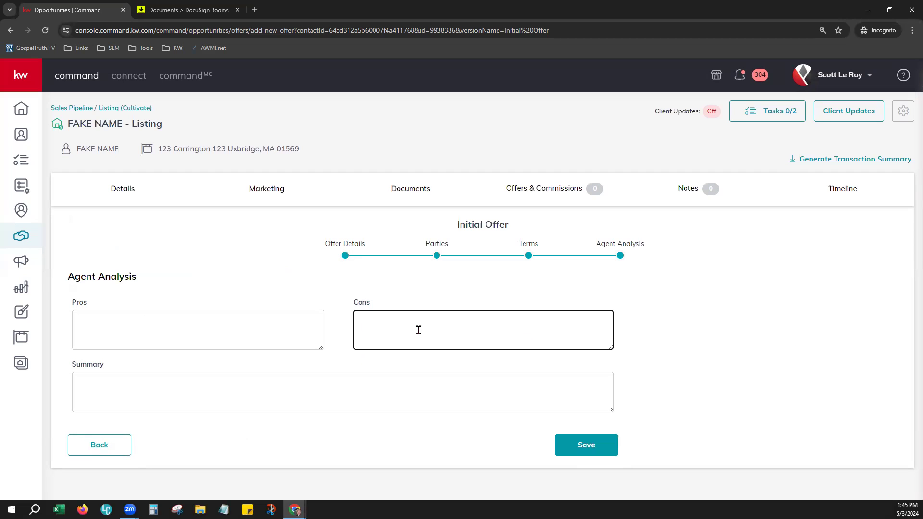
click(96, 390)
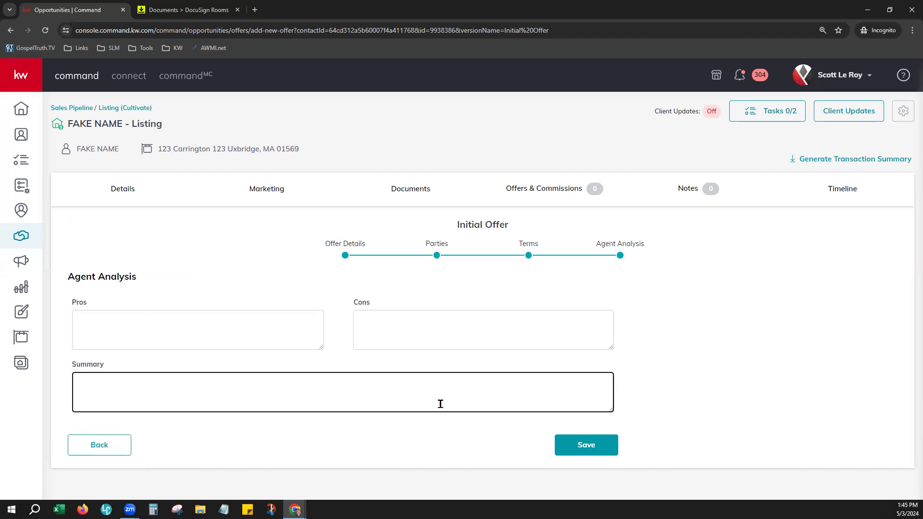
click(206, 338)
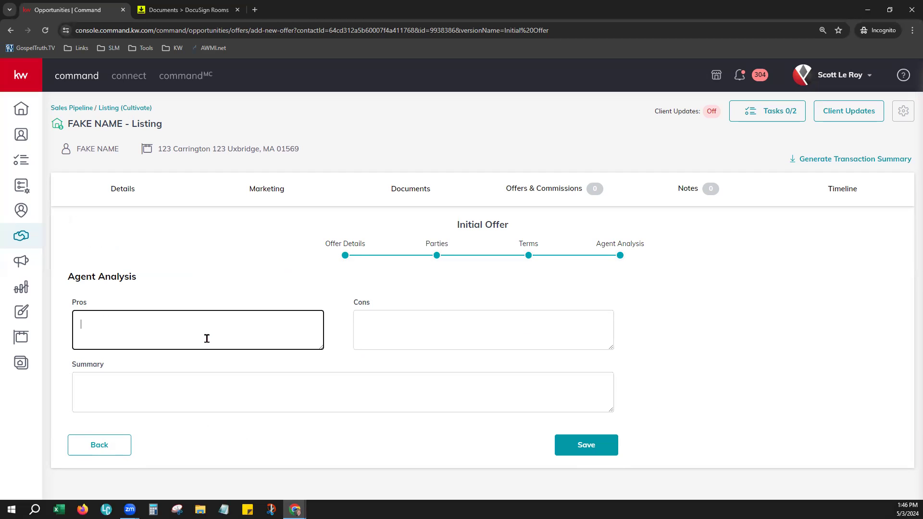
text(Quick Close)
key(Tab)
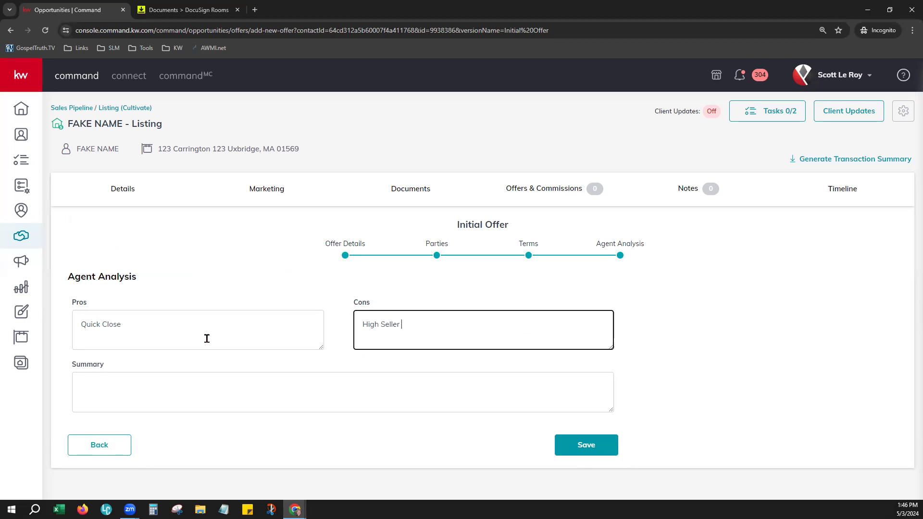
text(High Seller Cost)
click(832, 345)
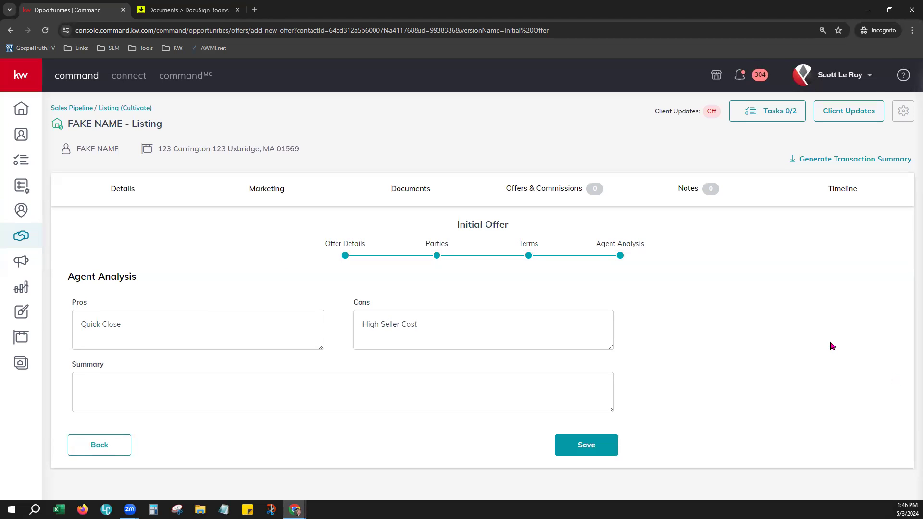
click(277, 379)
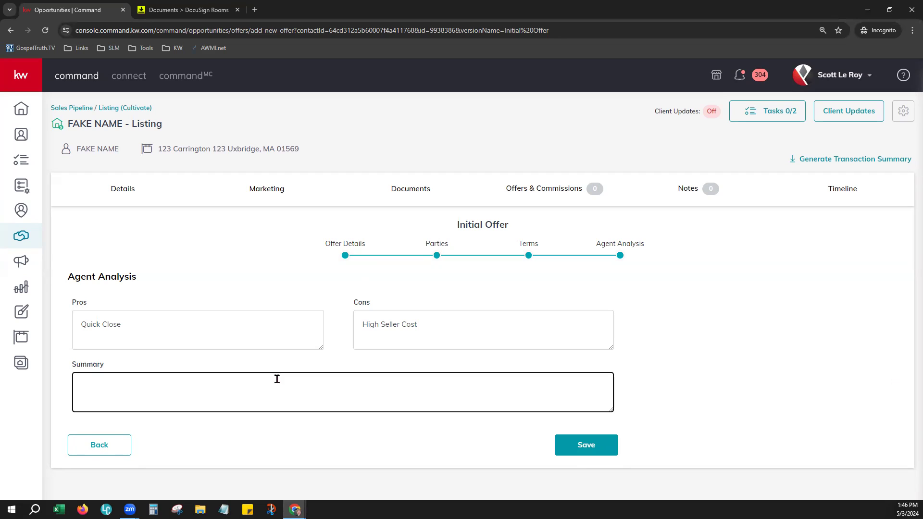
Save the Initial Offer and bring up the offer card's more-actions menu.
click(587, 446)
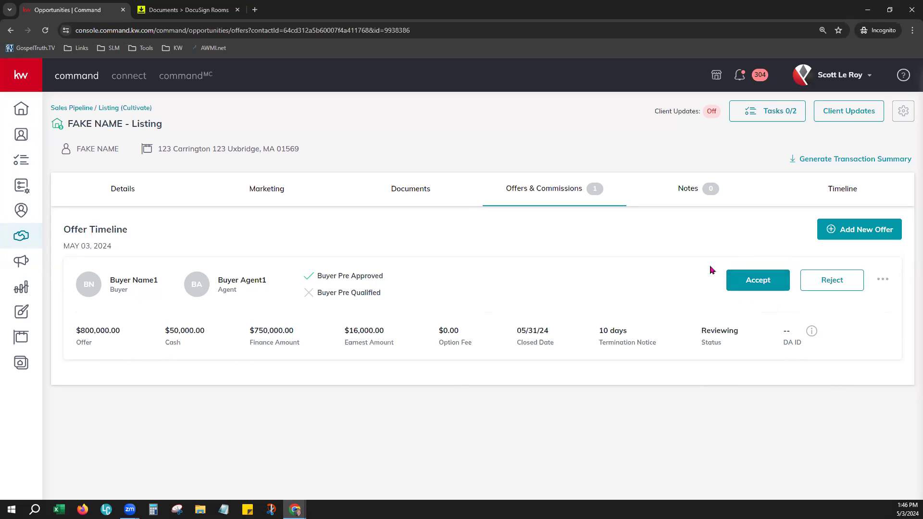
click(882, 283)
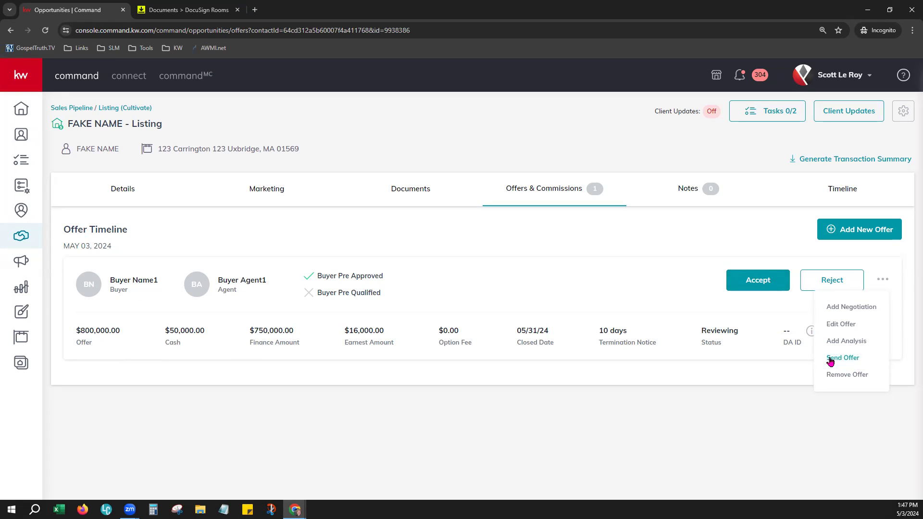
Choose Send Offer and preview the 'You have a new offer!' email before closing the preview.
click(852, 362)
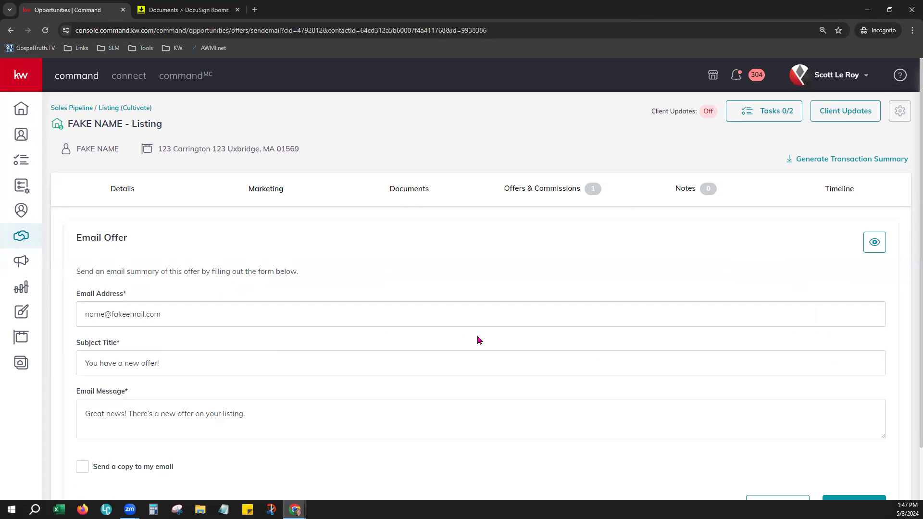
scroll(478, 340, down, 1)
scroll(478, 340, down, 1)
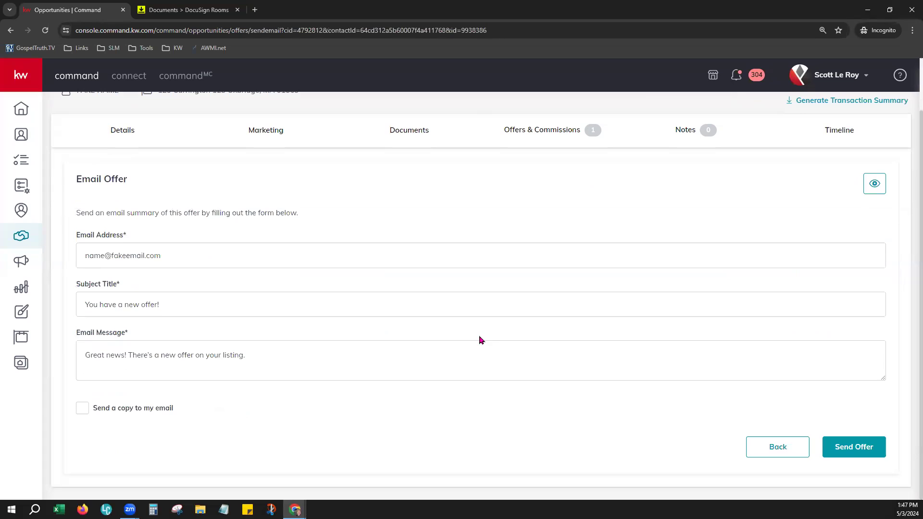
click(874, 184)
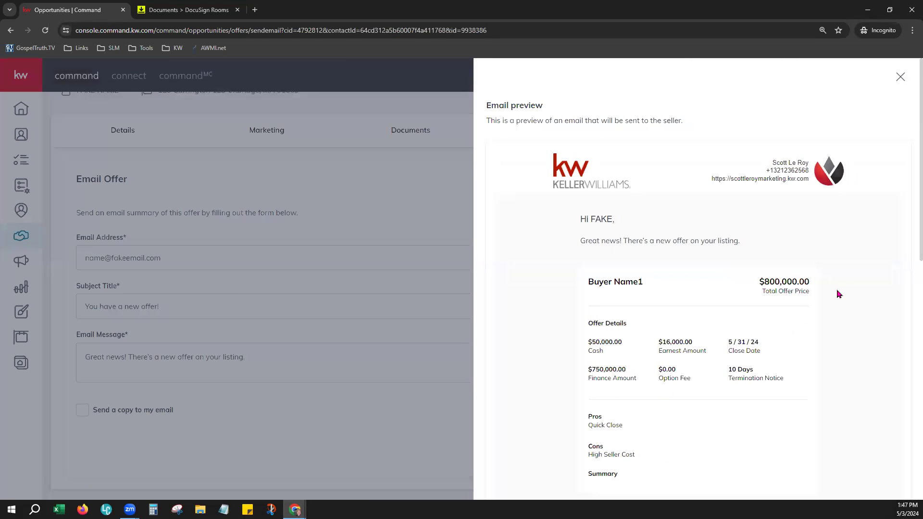
scroll(837, 294, down, 1)
drag(596, 193, 752, 203)
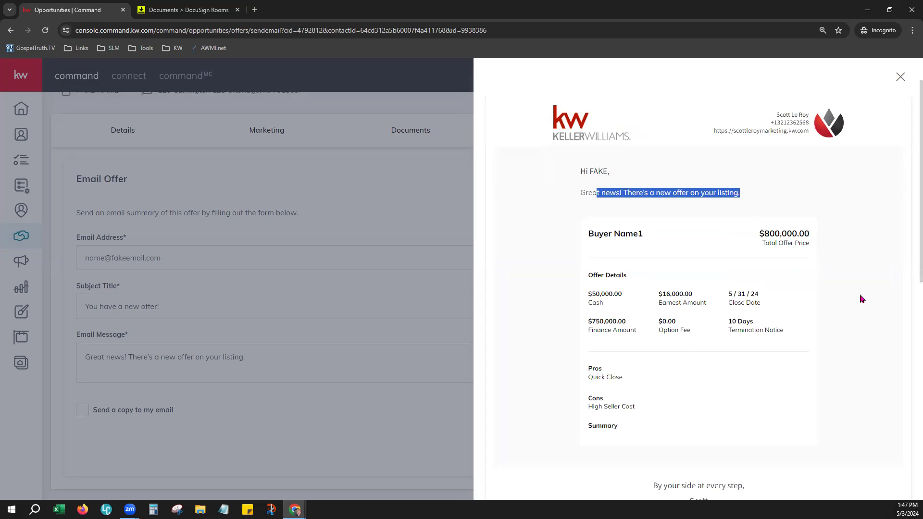
scroll(861, 297, down, 2)
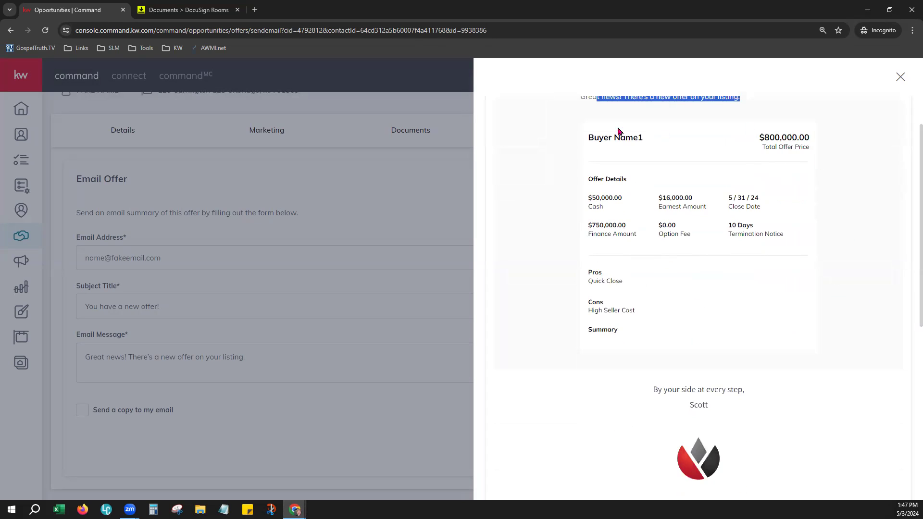
drag(589, 136, 682, 333)
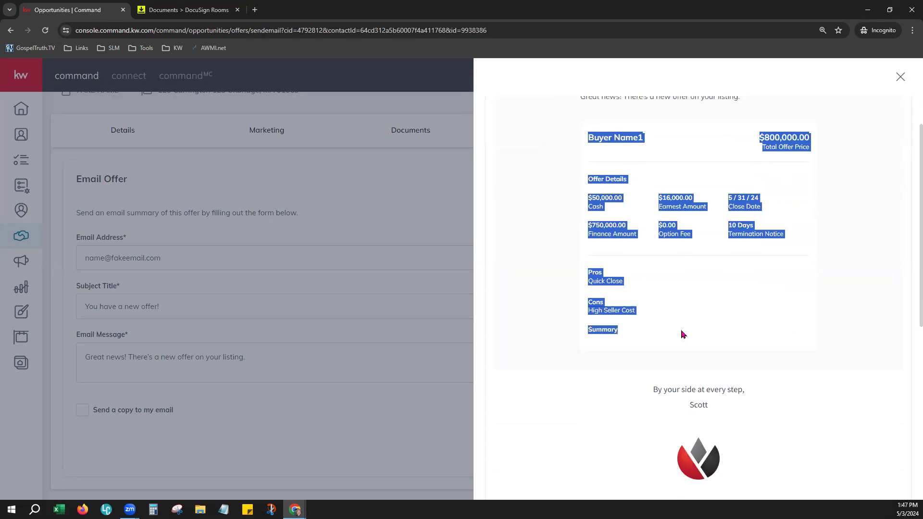
click(833, 345)
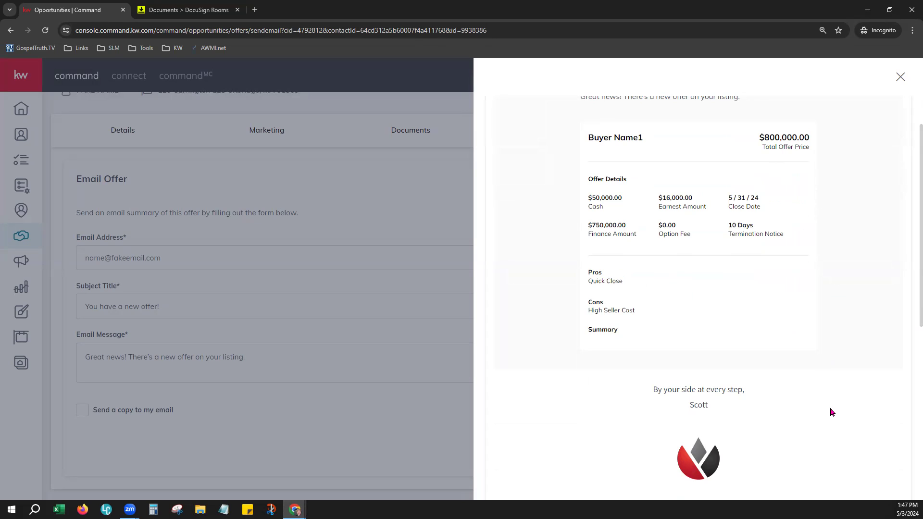
scroll(832, 412, down, 1)
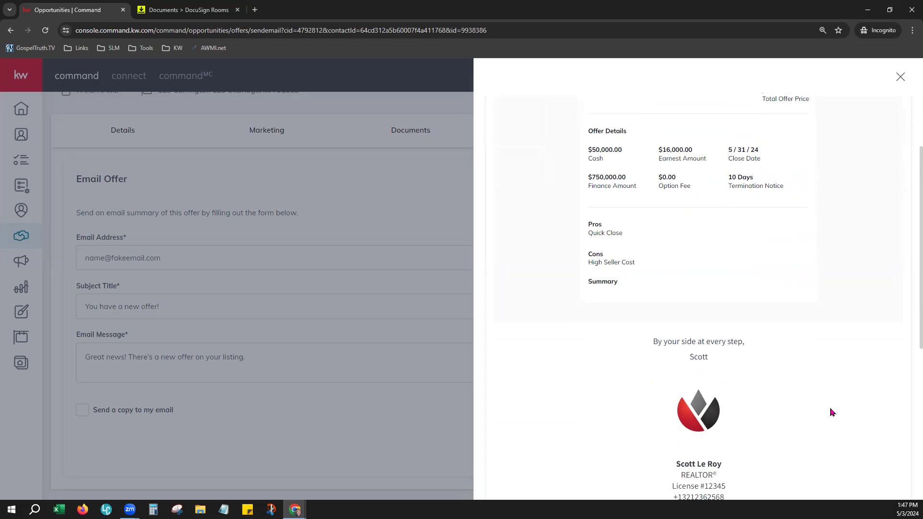
scroll(832, 412, down, 1)
scroll(832, 412, down, 1)
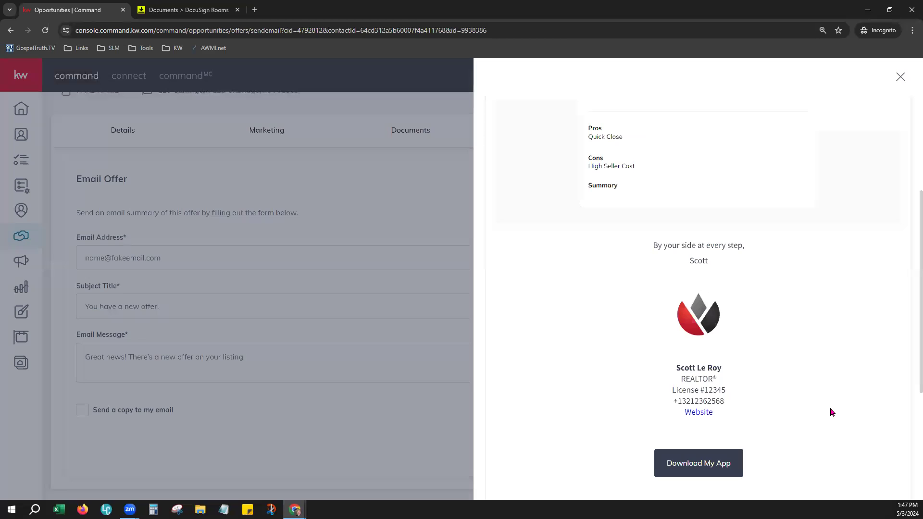
scroll(832, 411, down, 5)
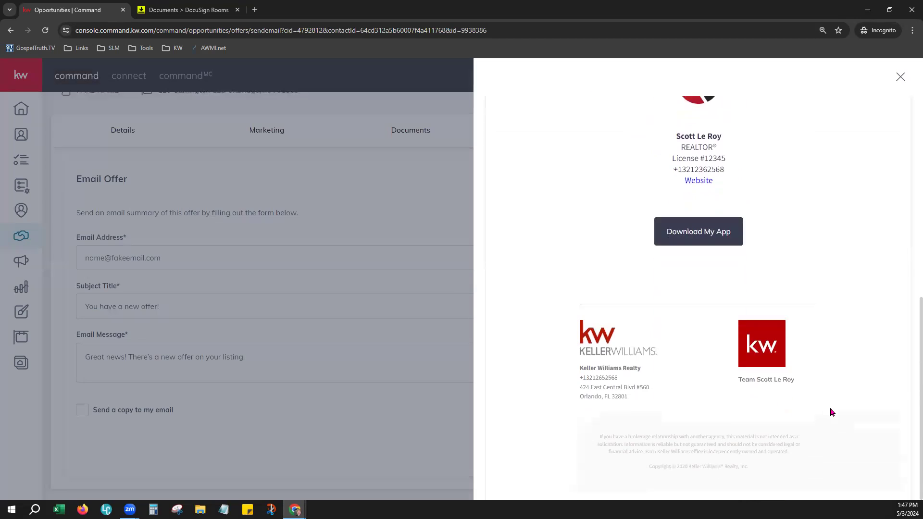
click(901, 77)
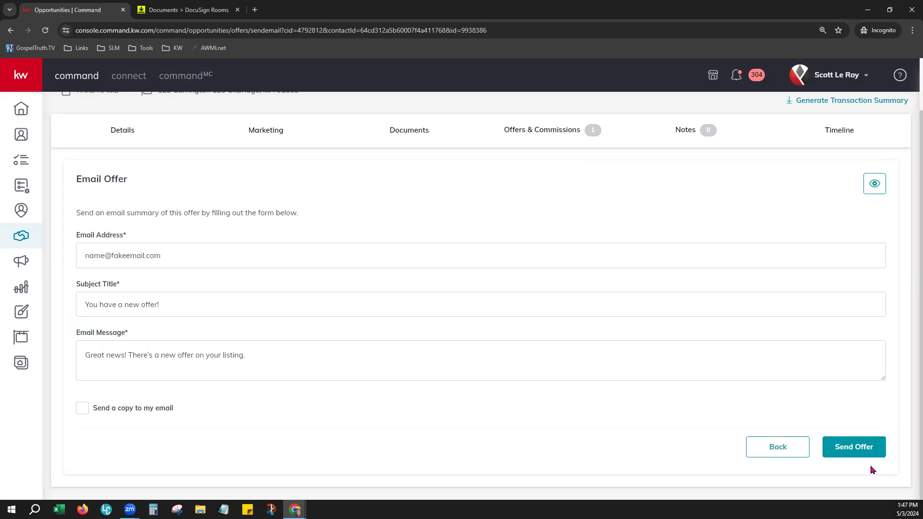
Leave the email form without sending and accept the $800,000 offer.
click(778, 448)
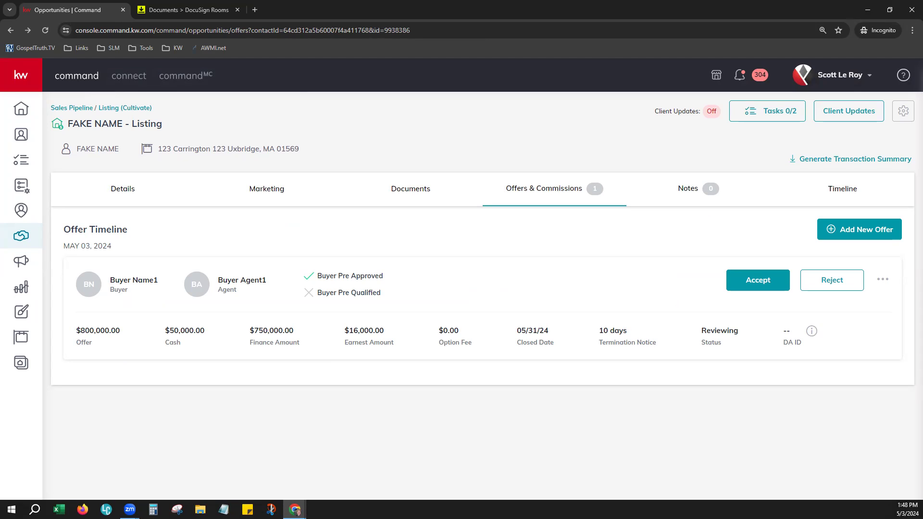
click(758, 278)
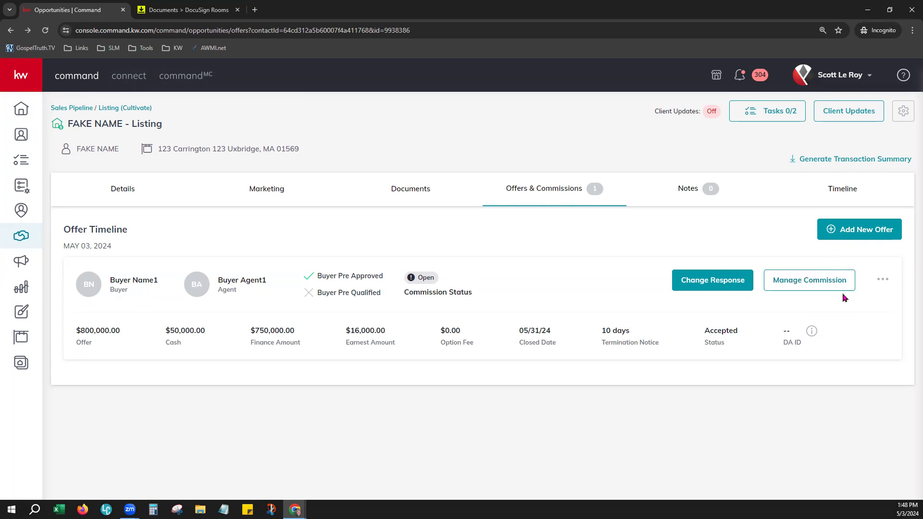
Open Manage Commission for the accepted offer to view the $32,000 breakdown.
click(807, 280)
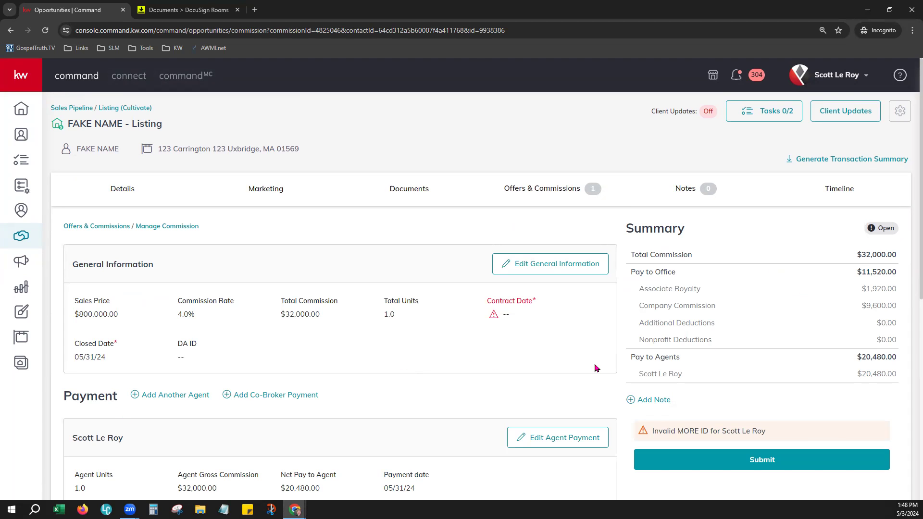
scroll(596, 367, down, 1)
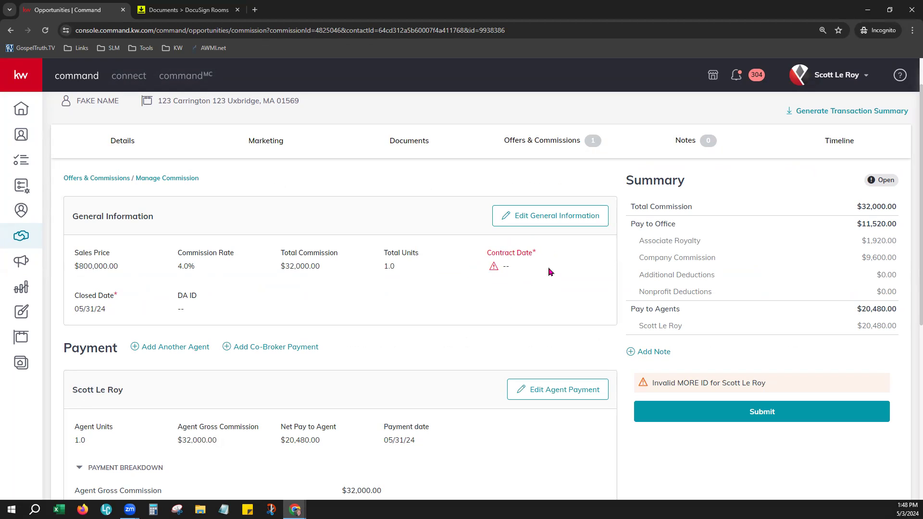
Set the commission's contract date to May 3 (05/03/24) and save the general information.
click(509, 221)
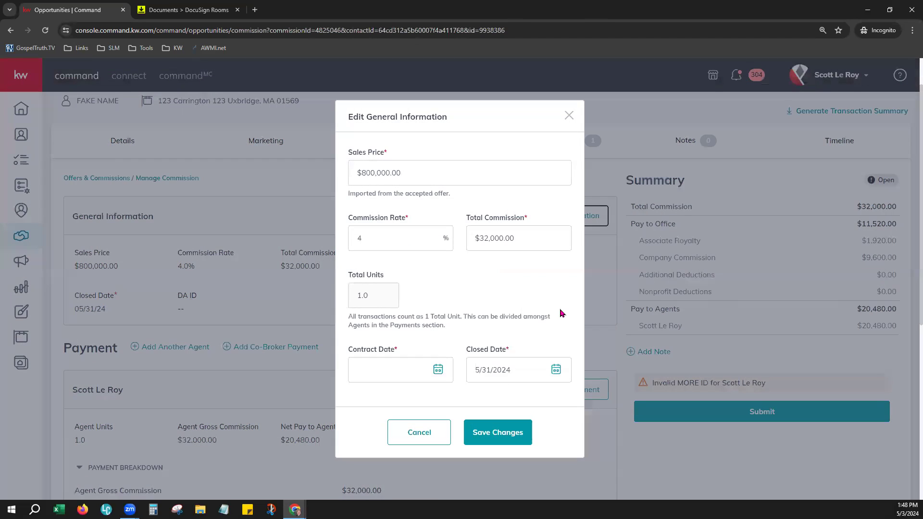
scroll(534, 300, down, 1)
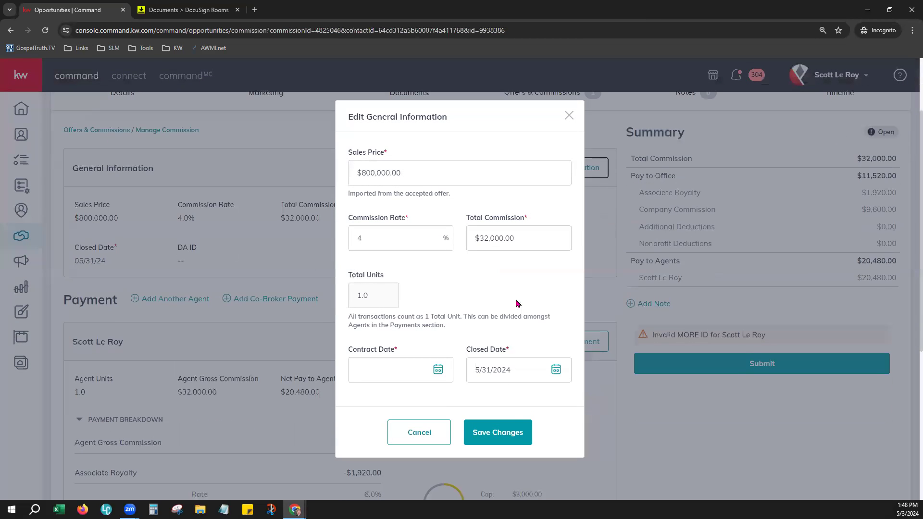
click(437, 369)
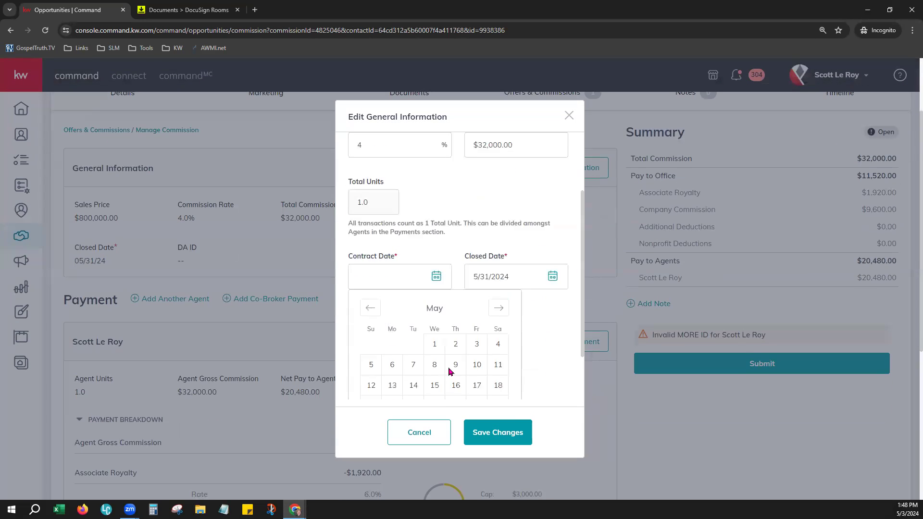
click(483, 343)
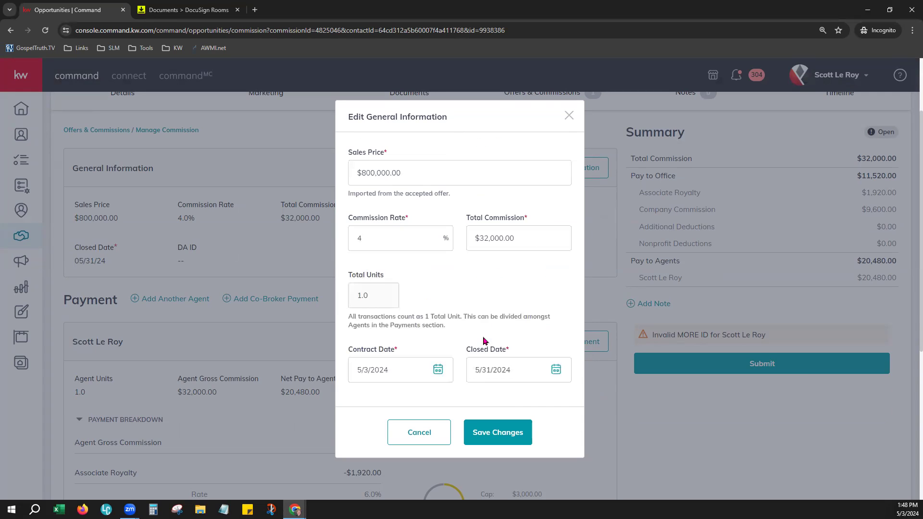
click(500, 432)
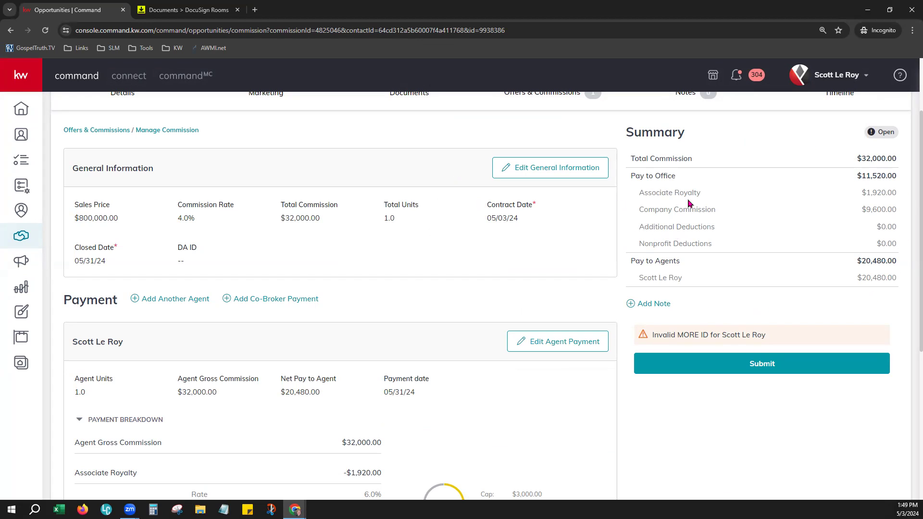
drag(645, 194, 723, 202)
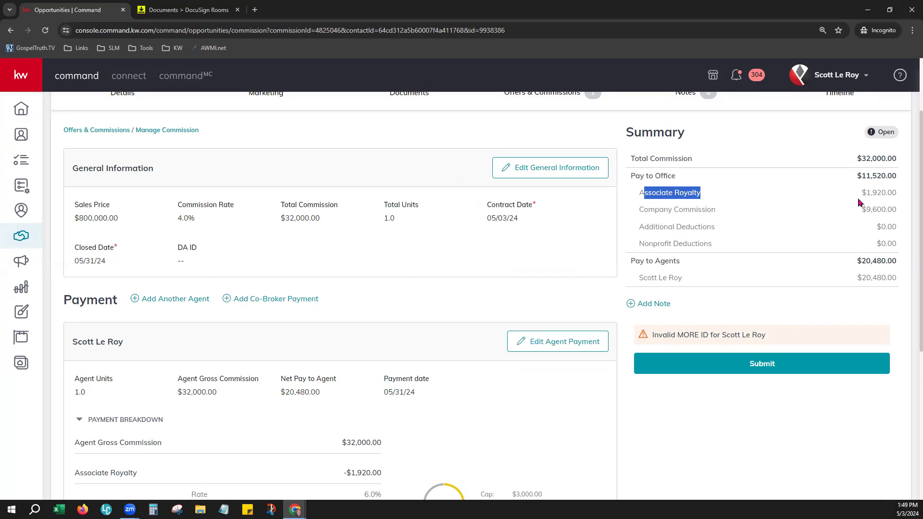
drag(859, 203, 889, 202)
drag(679, 211, 900, 217)
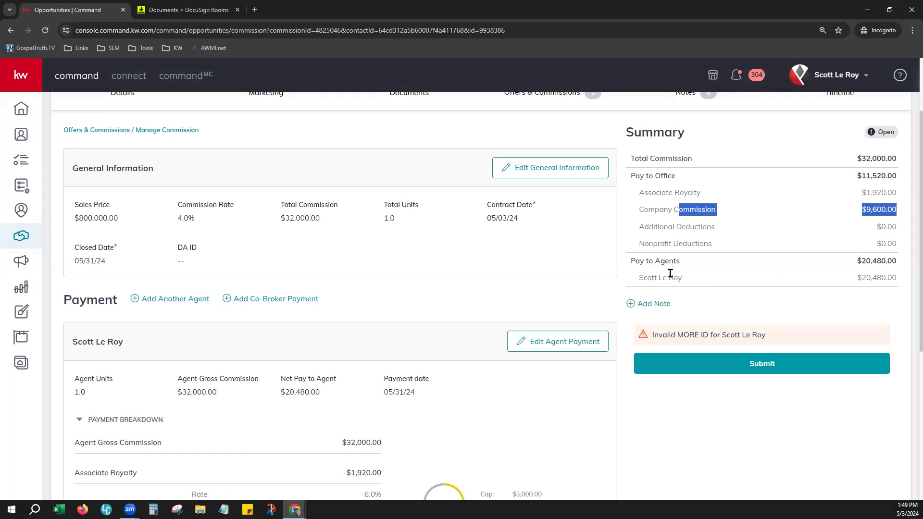
drag(646, 262, 905, 274)
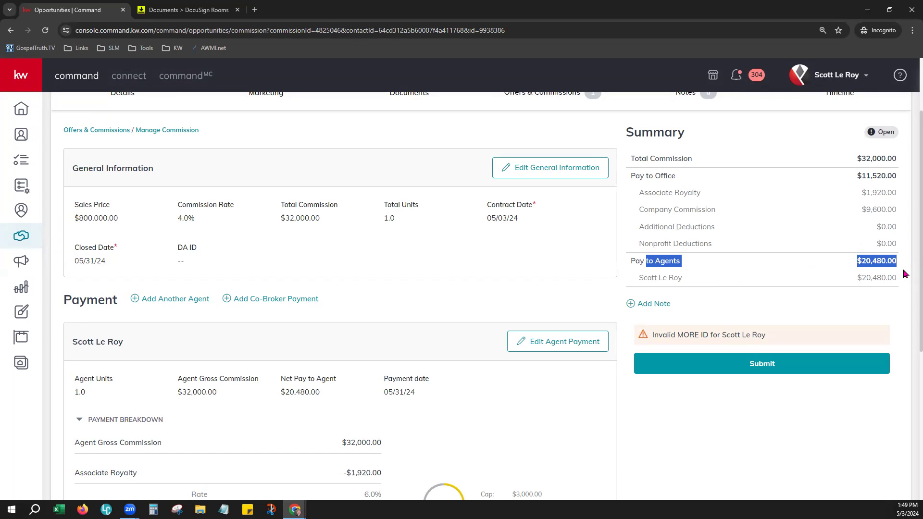
click(875, 314)
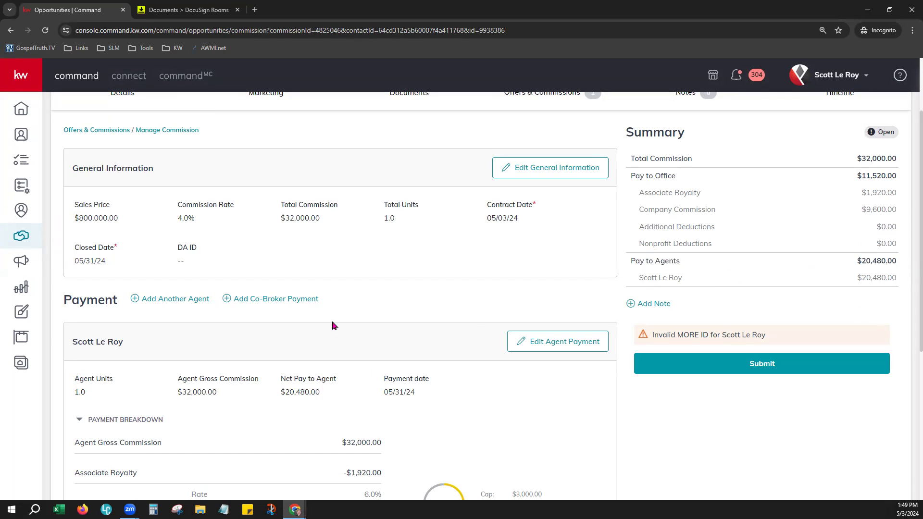
scroll(333, 325, down, 1)
scroll(321, 311, down, 1)
scroll(317, 303, down, 2)
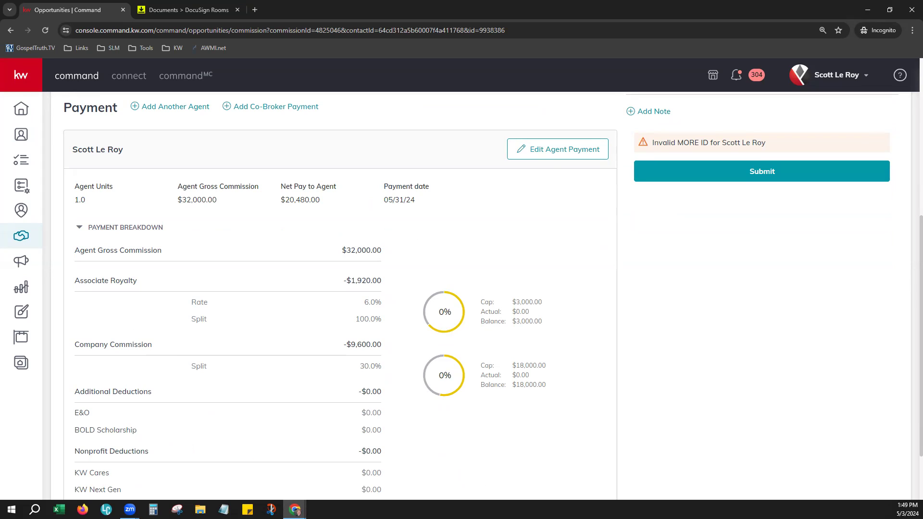
click(168, 110)
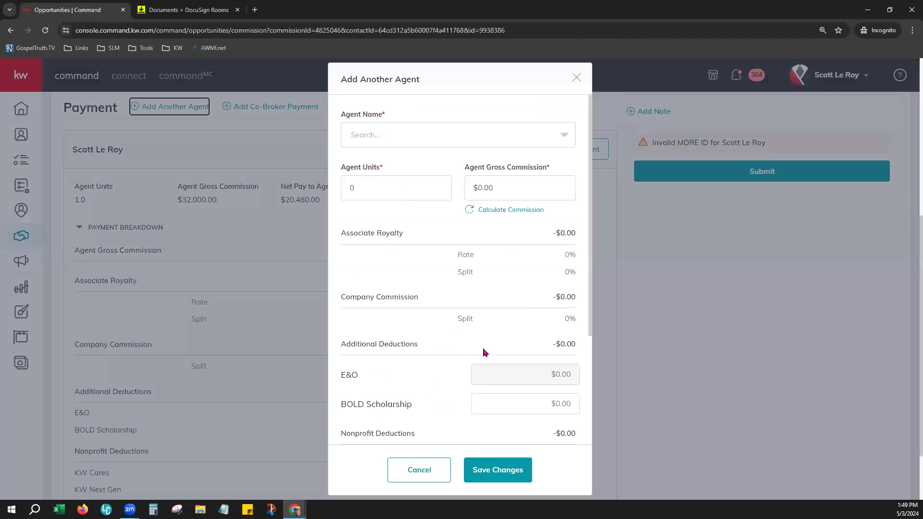
click(446, 136)
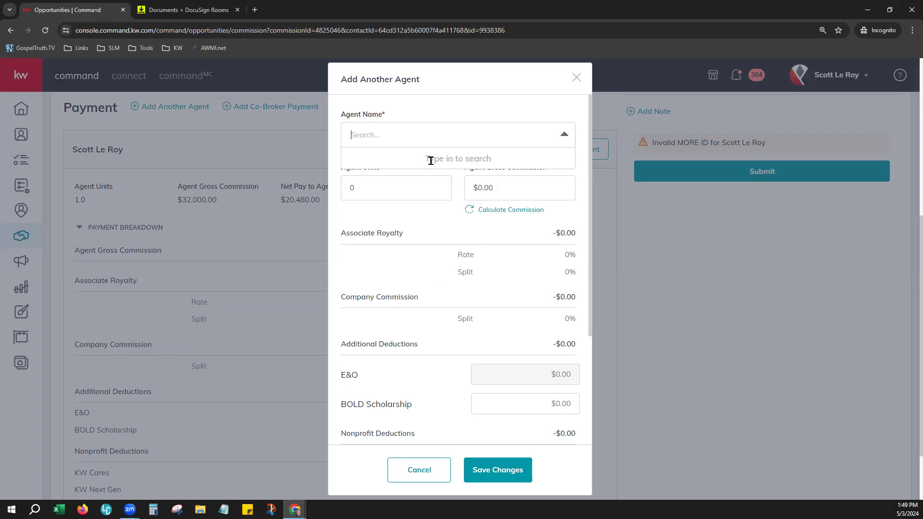
click(437, 104)
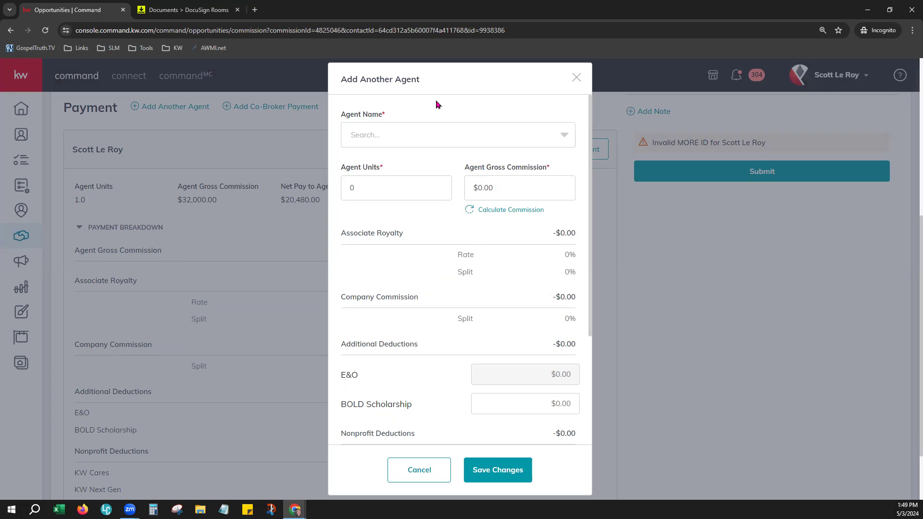
click(372, 190)
scroll(479, 285, down, 2)
scroll(480, 285, down, 2)
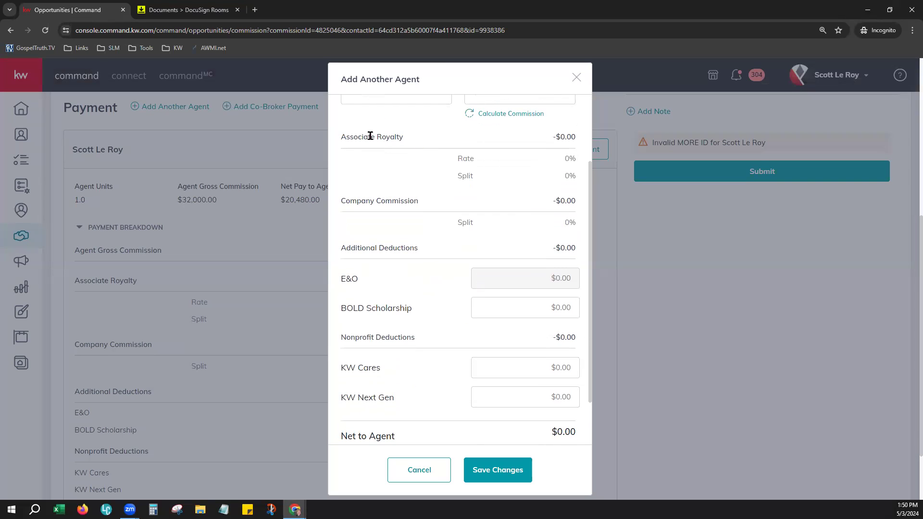
scroll(492, 317, down, 2)
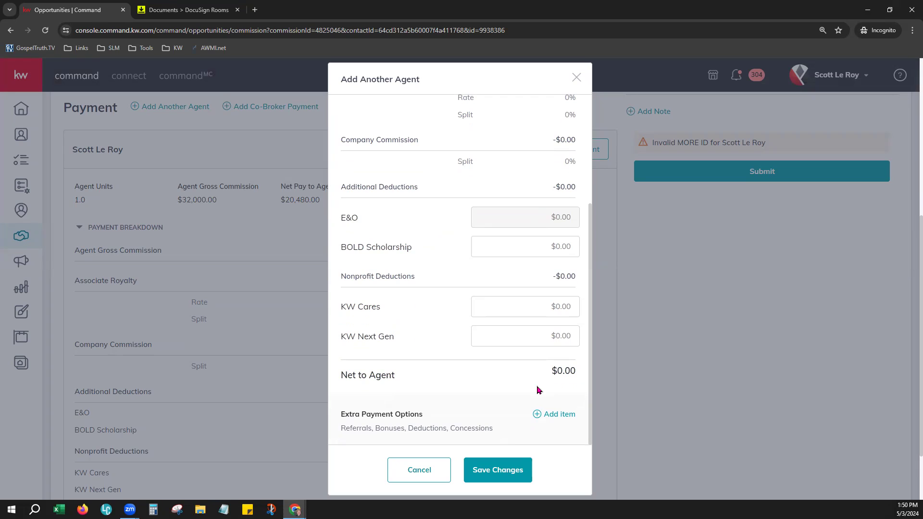
drag(366, 429, 433, 430)
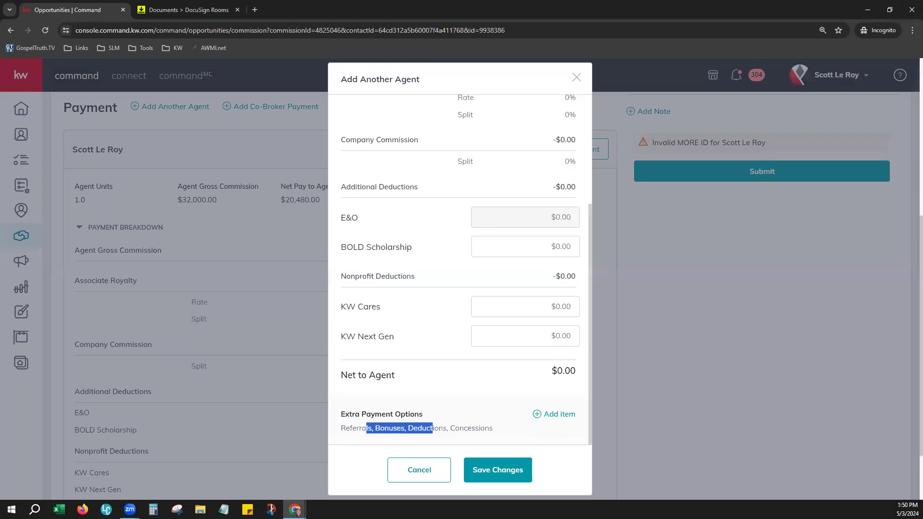
click(424, 468)
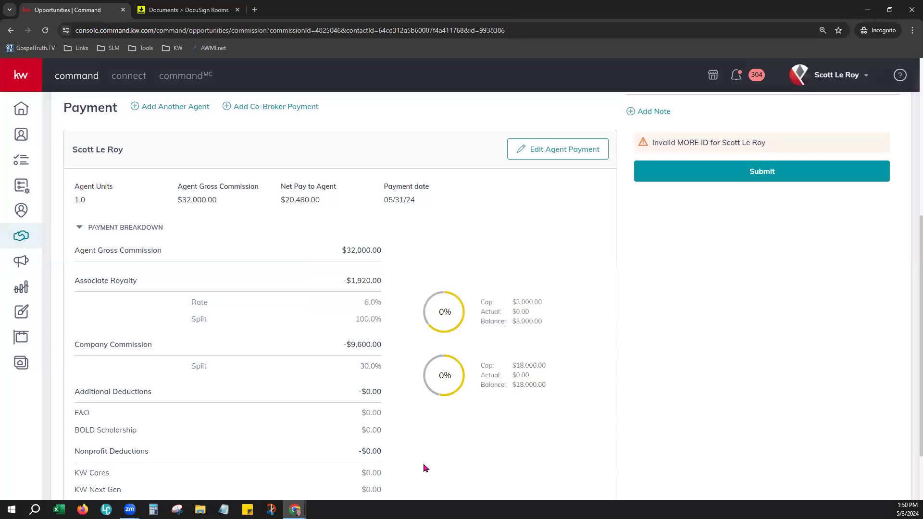
scroll(685, 416, up, 1)
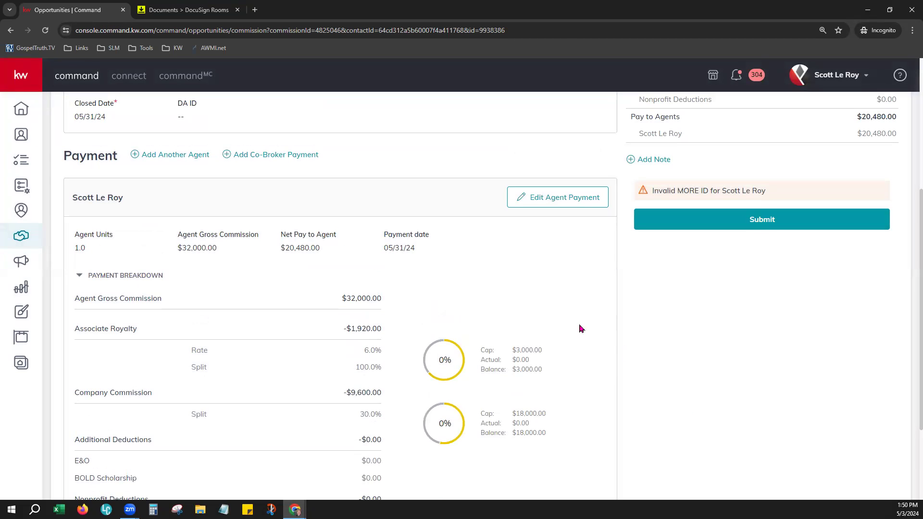
scroll(676, 346, up, 3)
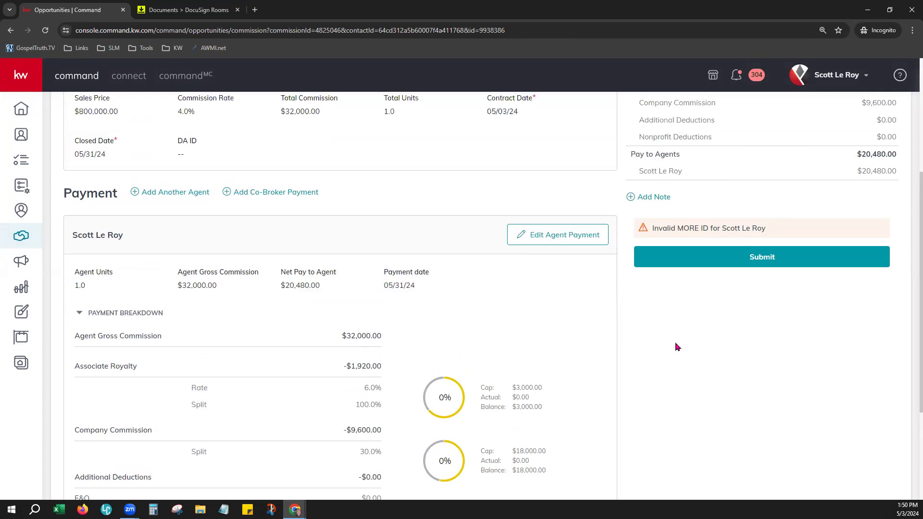
scroll(675, 346, up, 1)
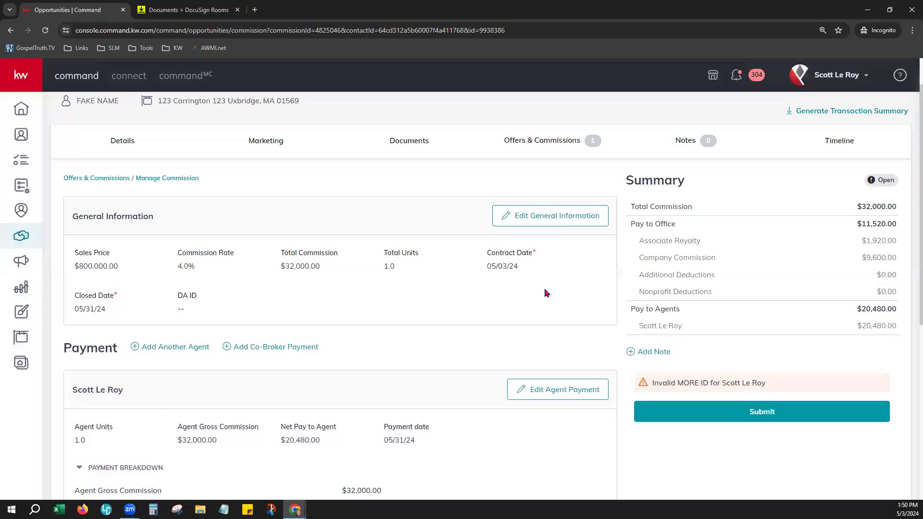
scroll(546, 293, up, 1)
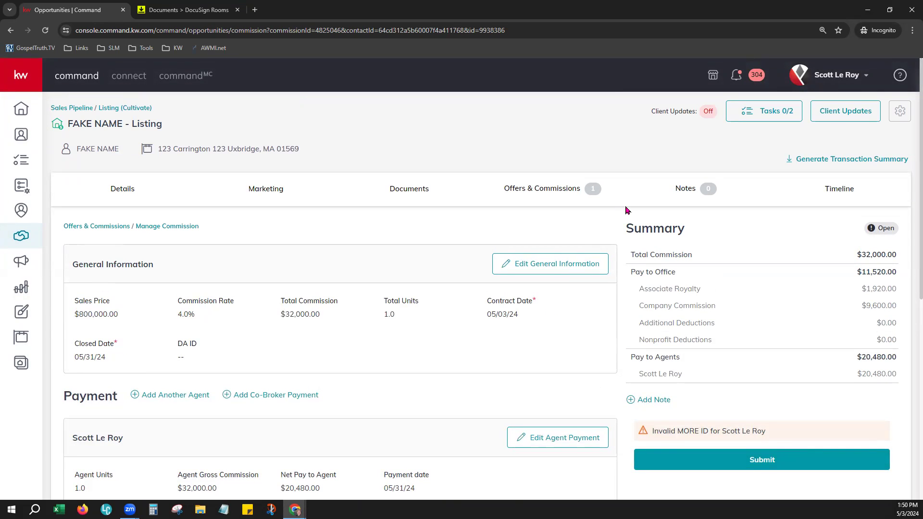
Switch from Notes to the listing's Opportunity Timeline and scroll through the recent entries.
click(672, 205)
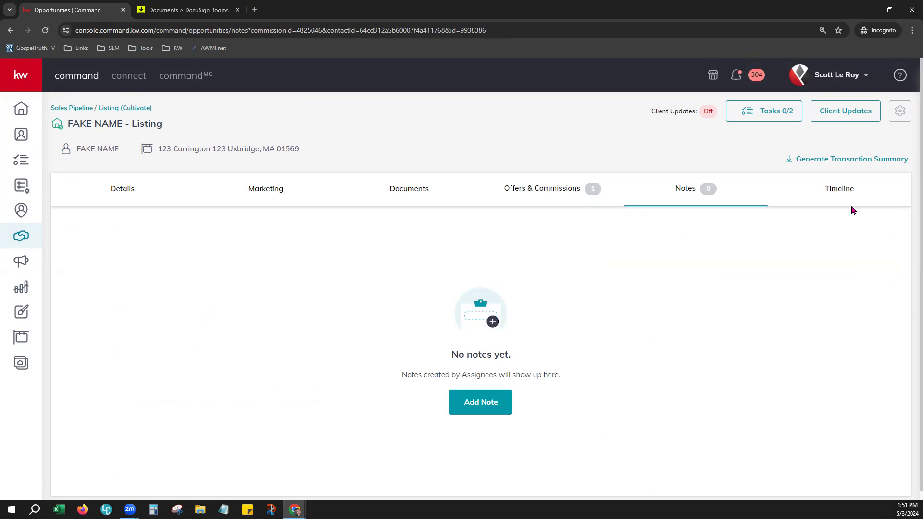
click(842, 192)
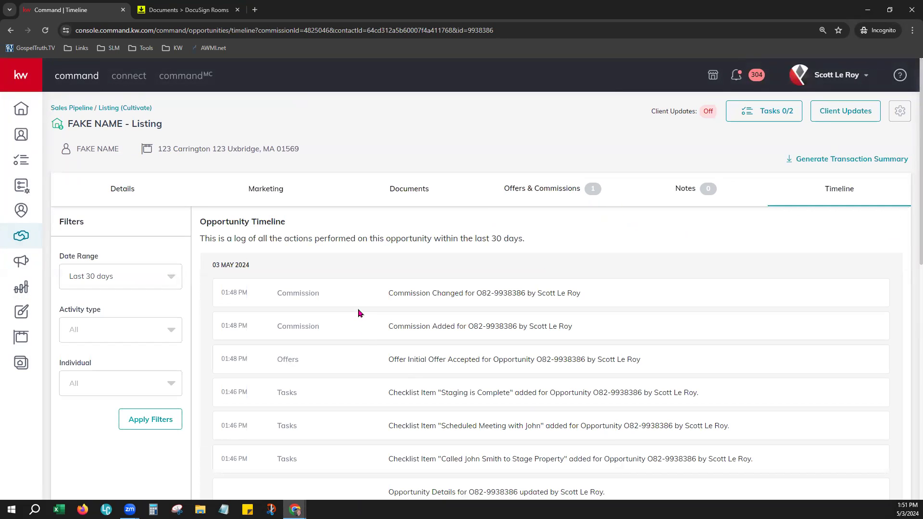
scroll(358, 312, down, 1)
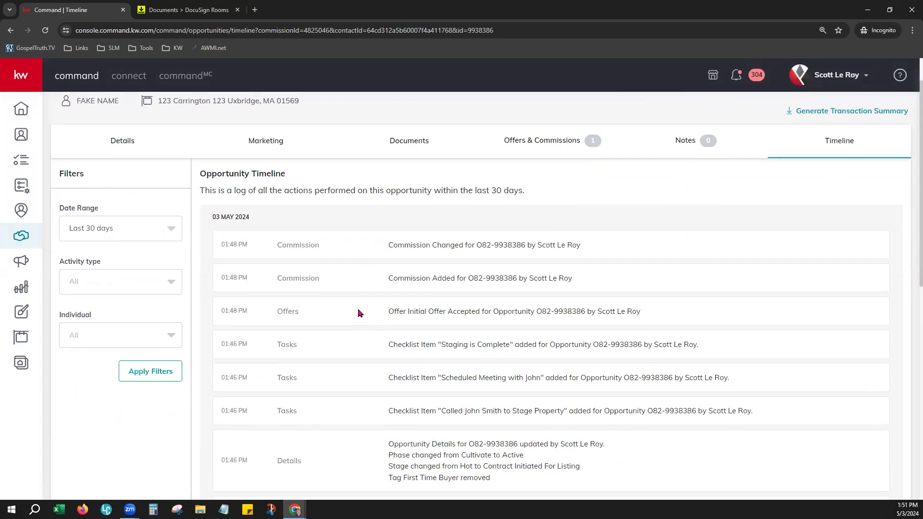
scroll(358, 312, down, 1)
scroll(359, 313, down, 1)
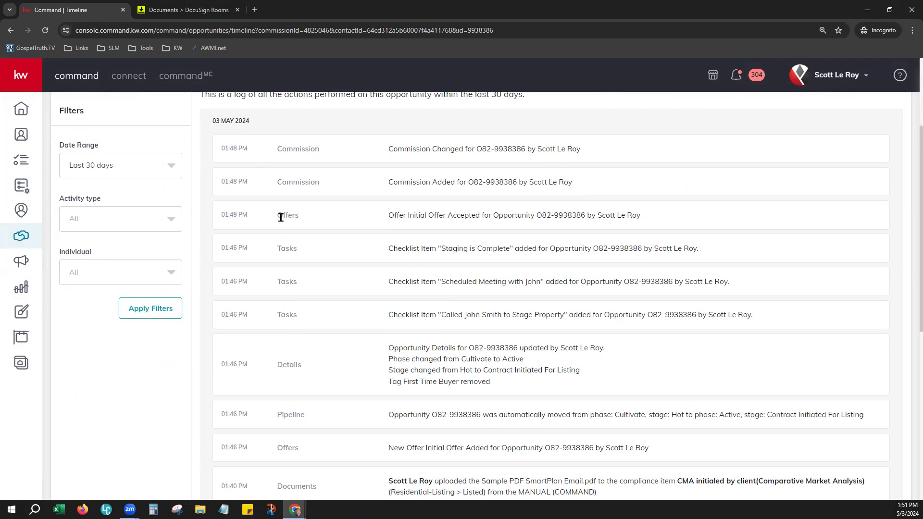
Highlight the scheduled meeting entry and the Opportunity Timeline heading while reviewing the log.
drag(432, 283, 724, 282)
click(645, 357)
scroll(606, 397, down, 2)
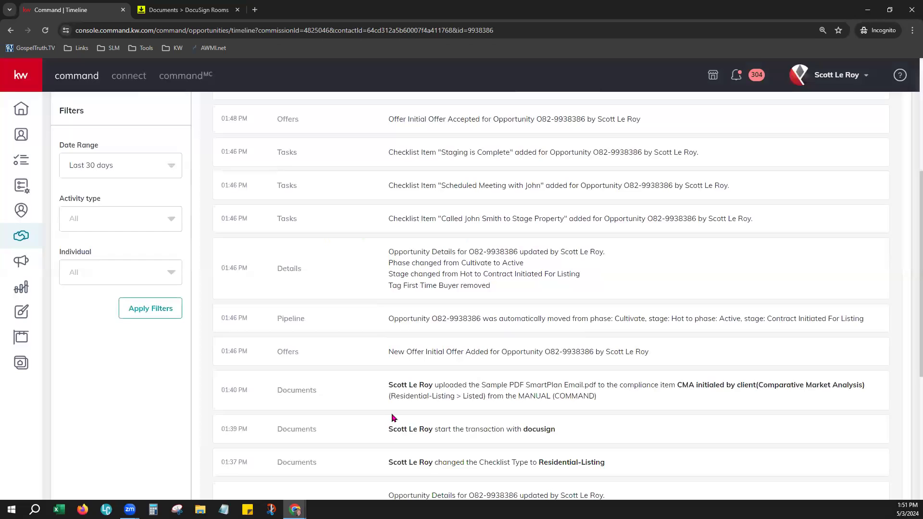
scroll(392, 417, up, 5)
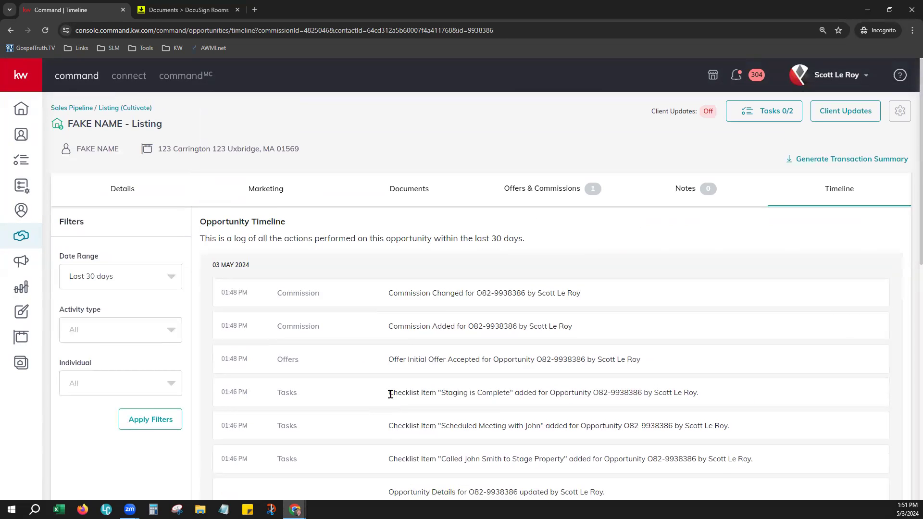
drag(206, 224, 294, 228)
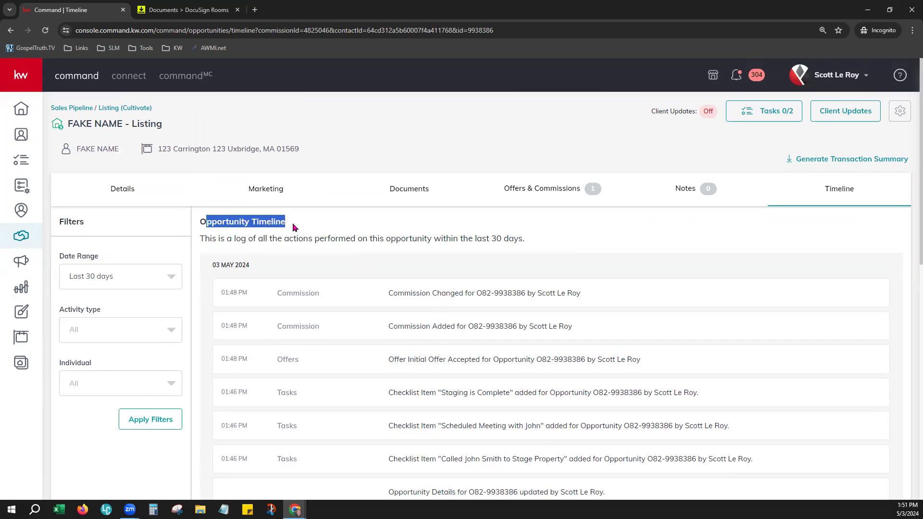
click(271, 271)
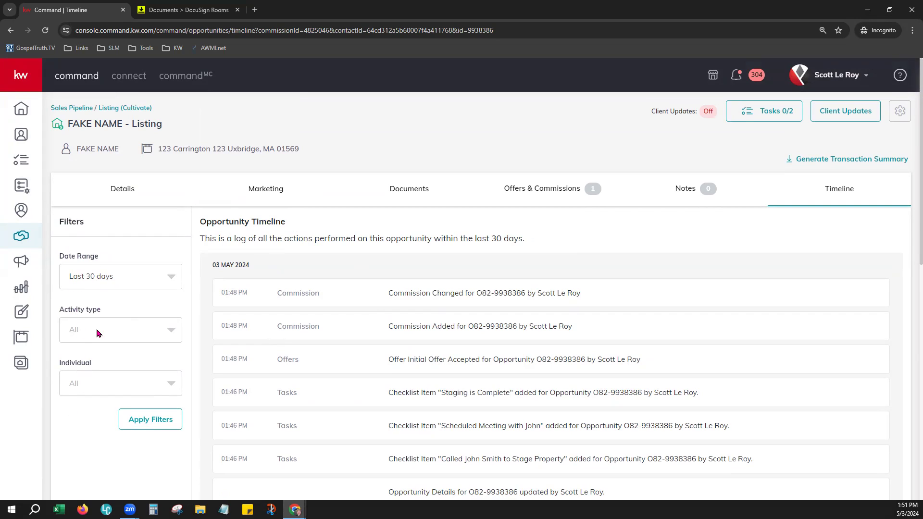
Switch to the listing's Details, then return to the Opportunities pipeline overview.
click(124, 191)
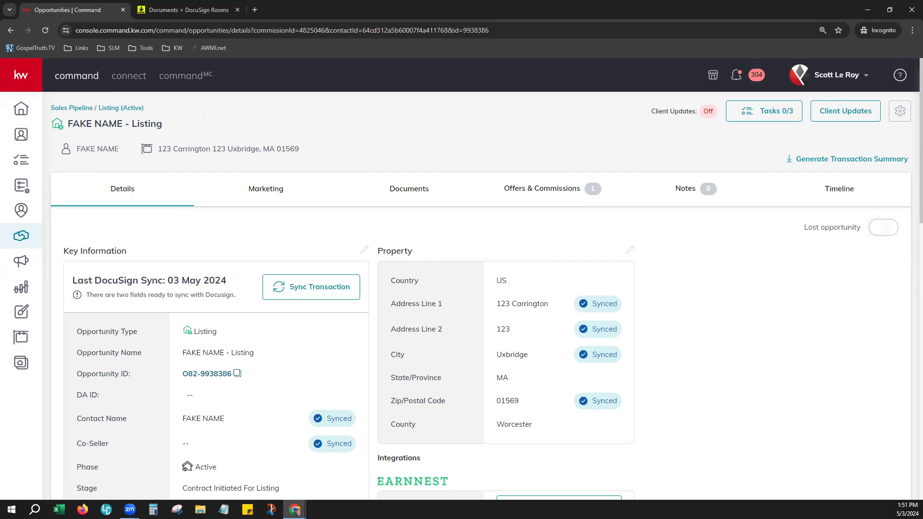
click(22, 236)
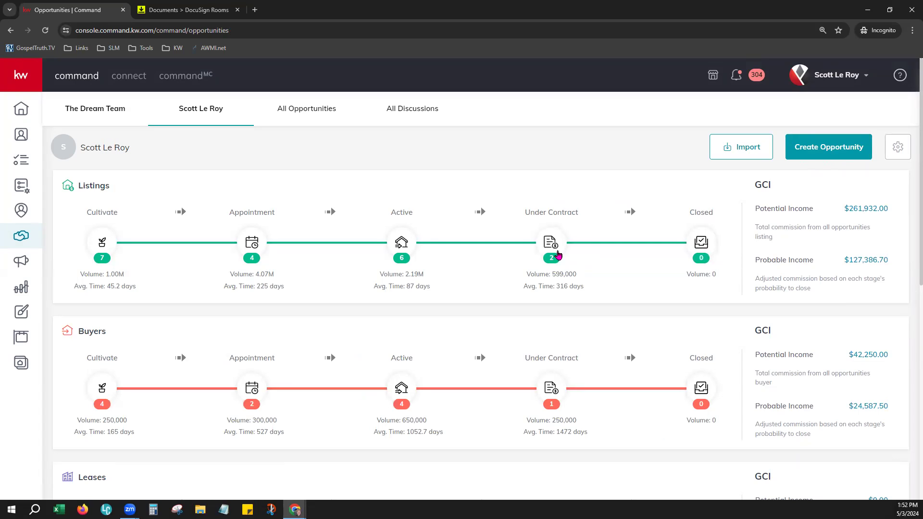
Open the Listings board and switch to Cultivate, showing 4 Watch, 2 Nurture and 1 Hot.
click(556, 248)
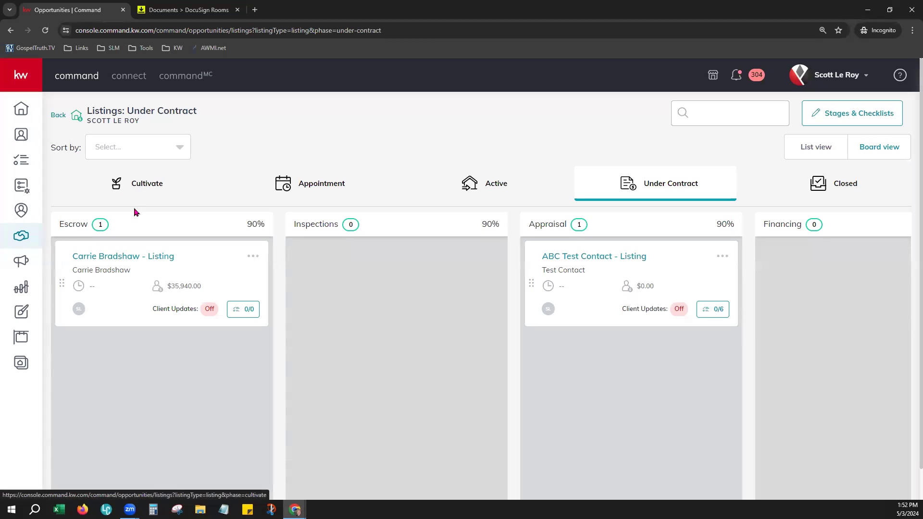
click(136, 185)
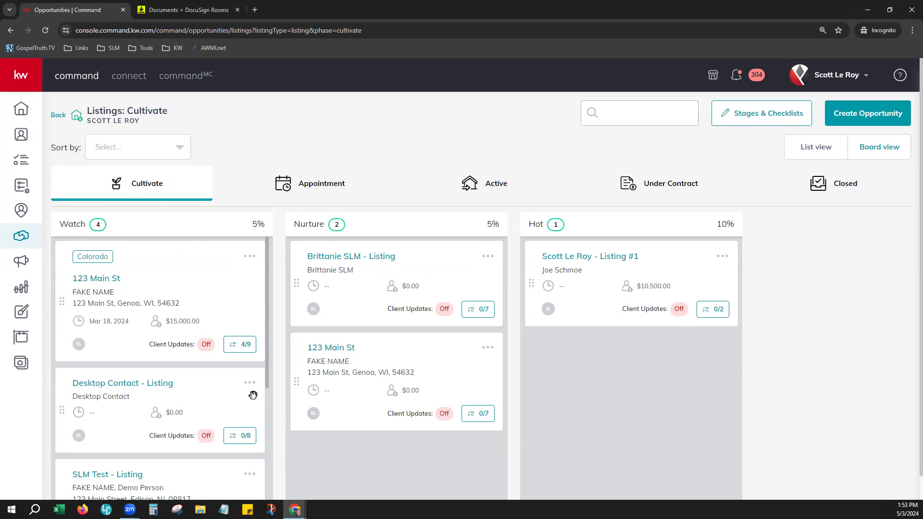
Drag the 123 Main St card via Hot onto Under Contract, then view that board.
drag(192, 284, 675, 362)
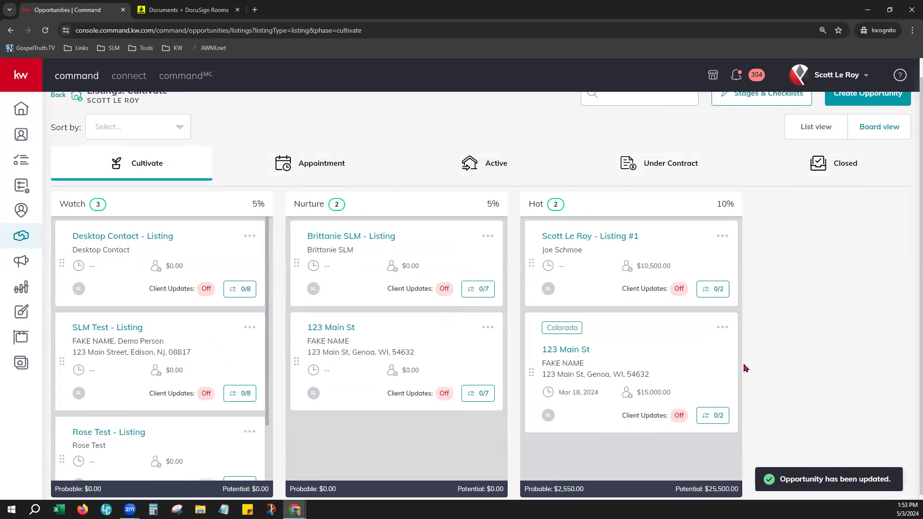
drag(638, 338, 665, 191)
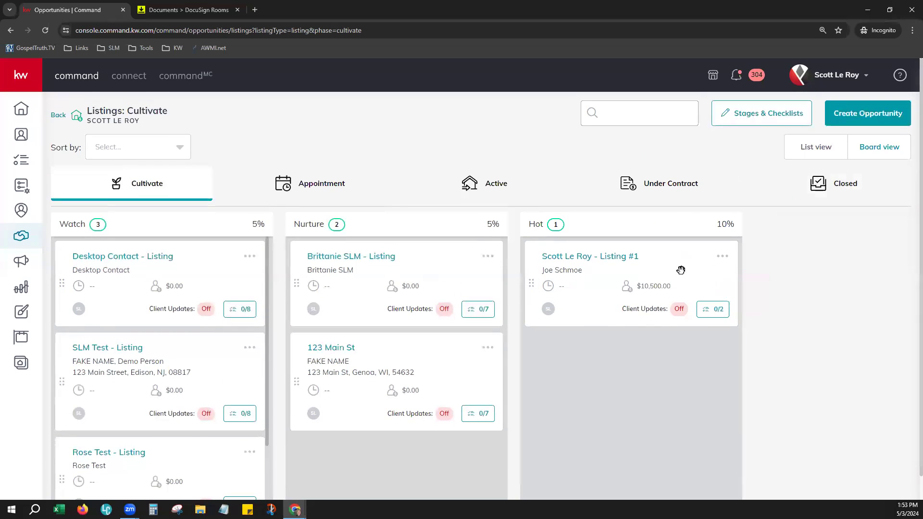
click(650, 188)
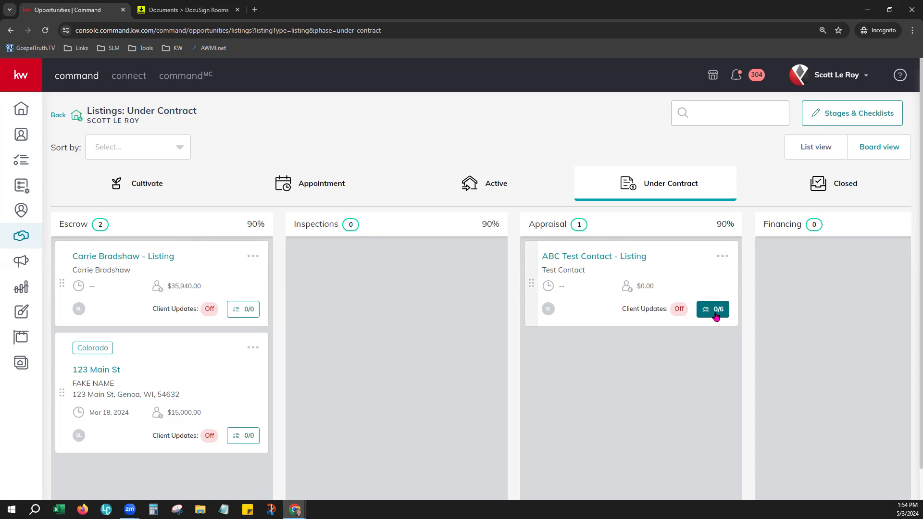
Complete ABC Test Contact's 'Appraisal has been ordered by Lender' task, bringing its checklist to 1/6.
click(712, 313)
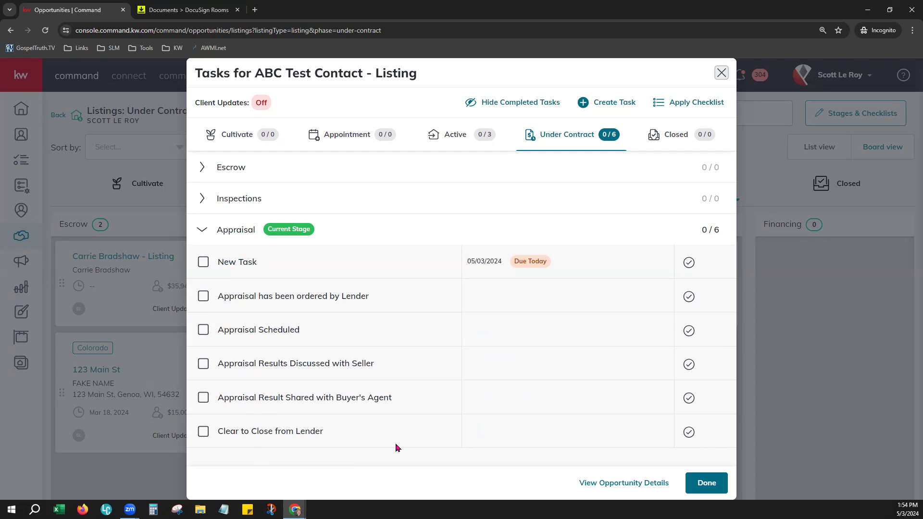
mouse_move(509, 298)
click(203, 297)
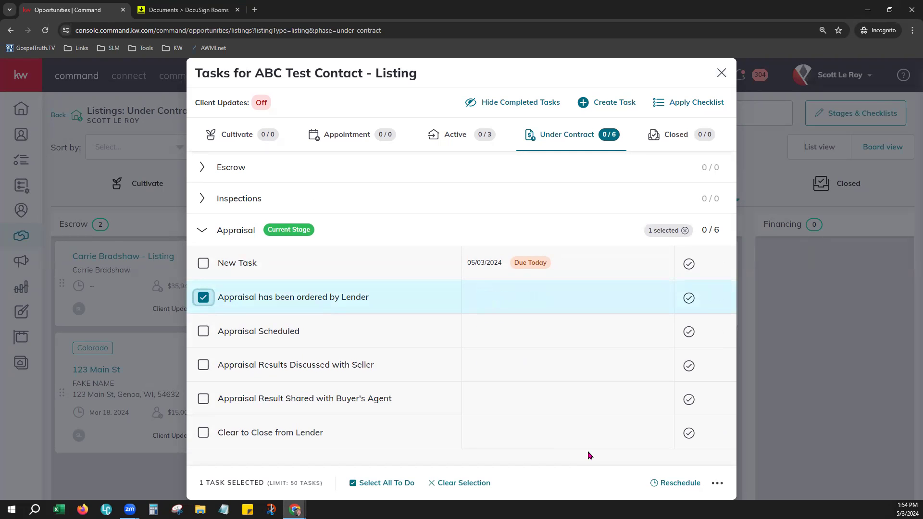
click(204, 296)
click(689, 297)
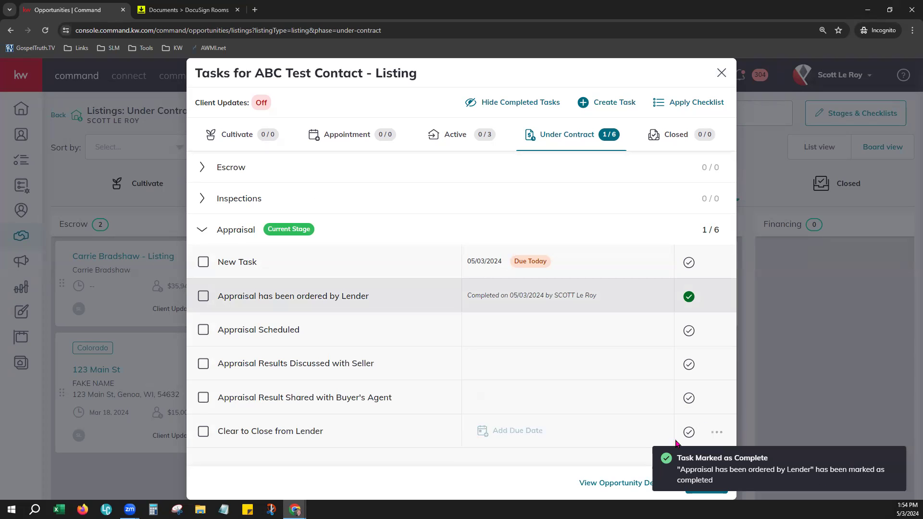
click(537, 211)
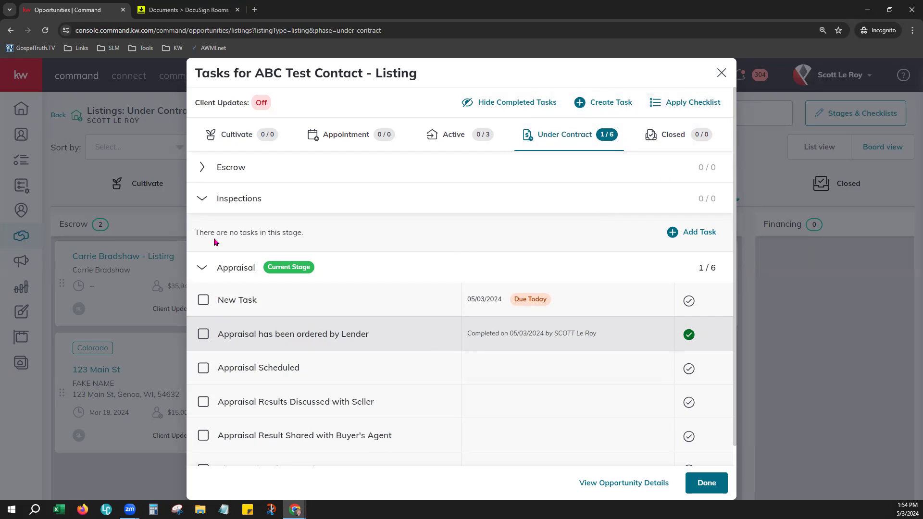
click(202, 271)
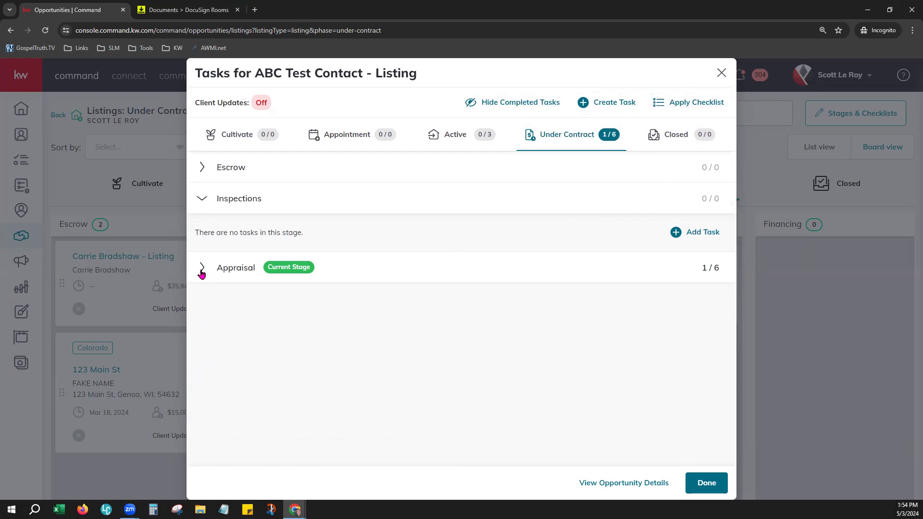
click(201, 199)
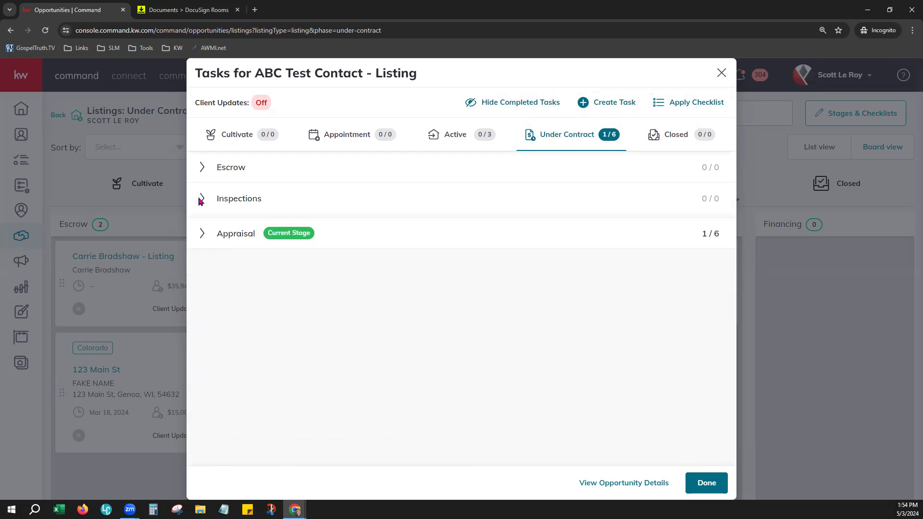
click(200, 236)
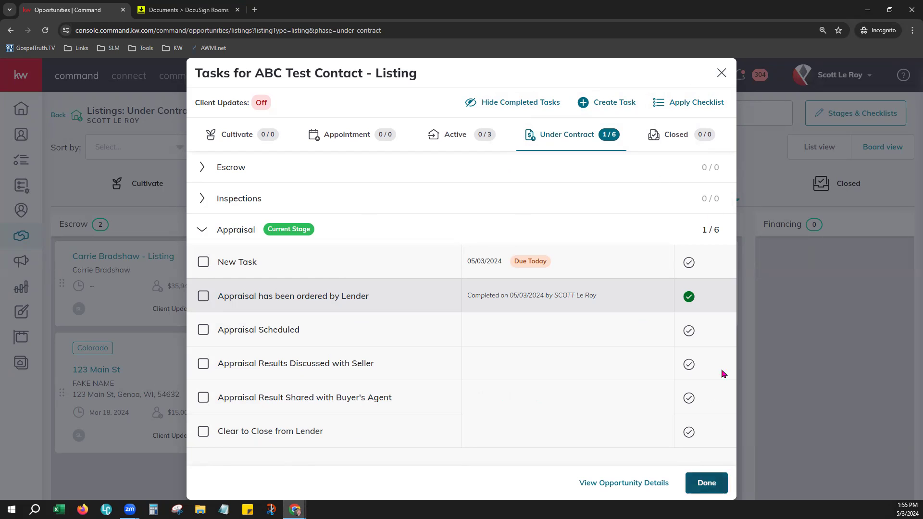
click(722, 73)
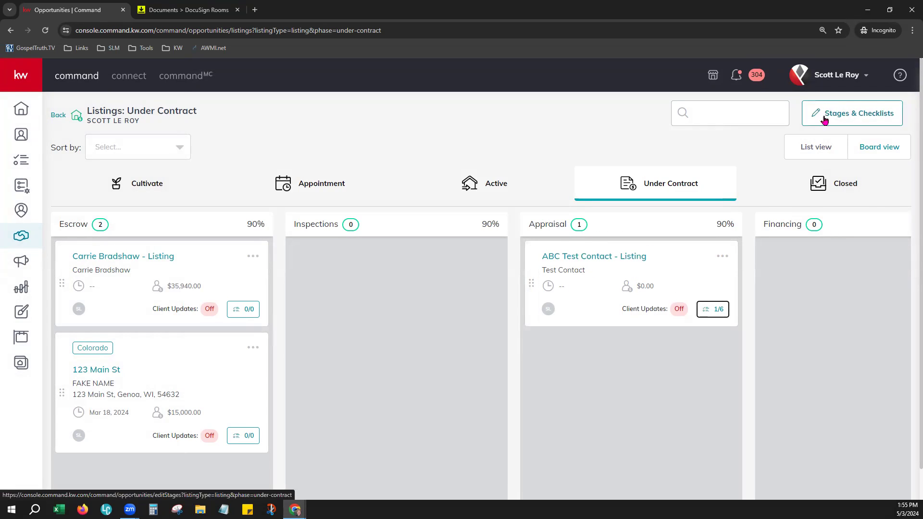
Open Edit Under Contract Stages and highlight the Stage Name, Probability, Checklist and Client Updates headings.
click(875, 114)
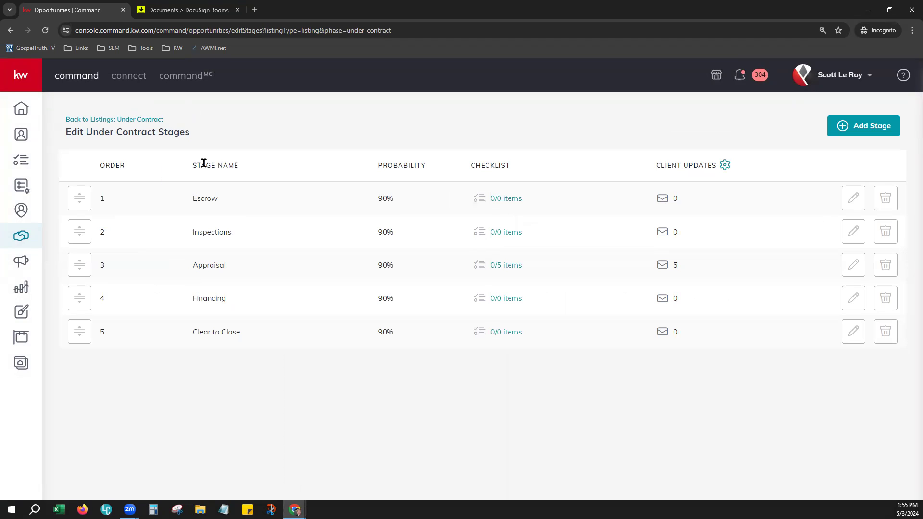
drag(188, 165, 253, 173)
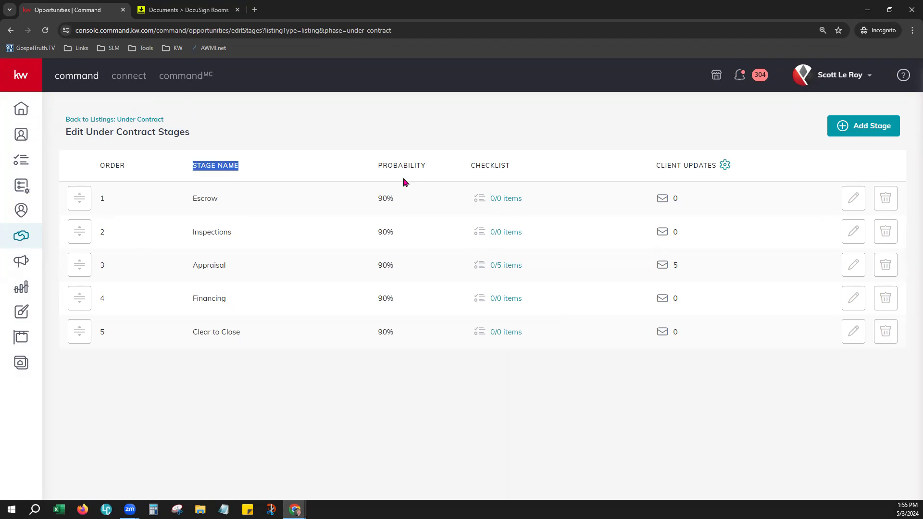
drag(379, 164, 442, 173)
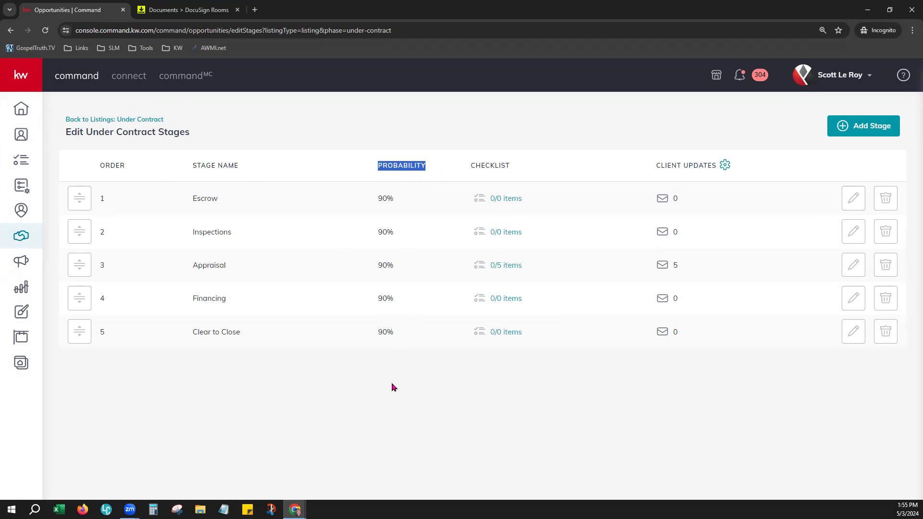
drag(469, 163, 513, 168)
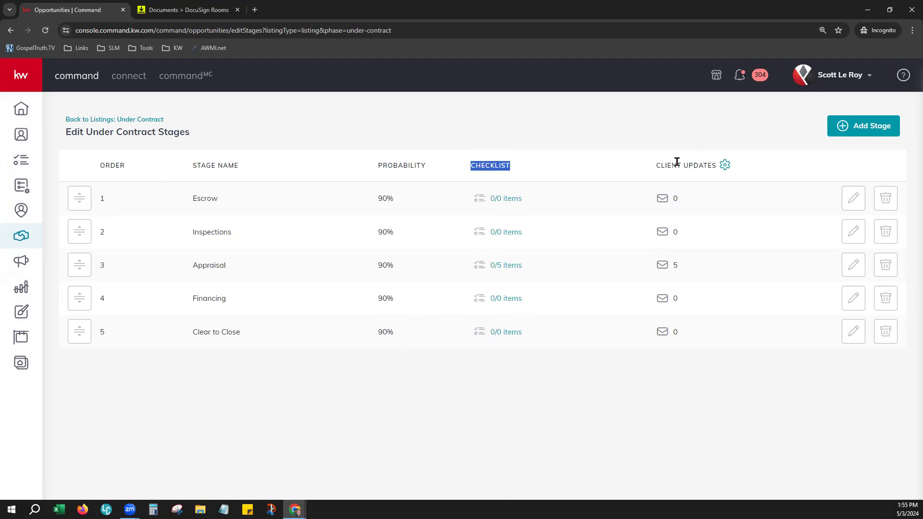
drag(658, 164, 722, 165)
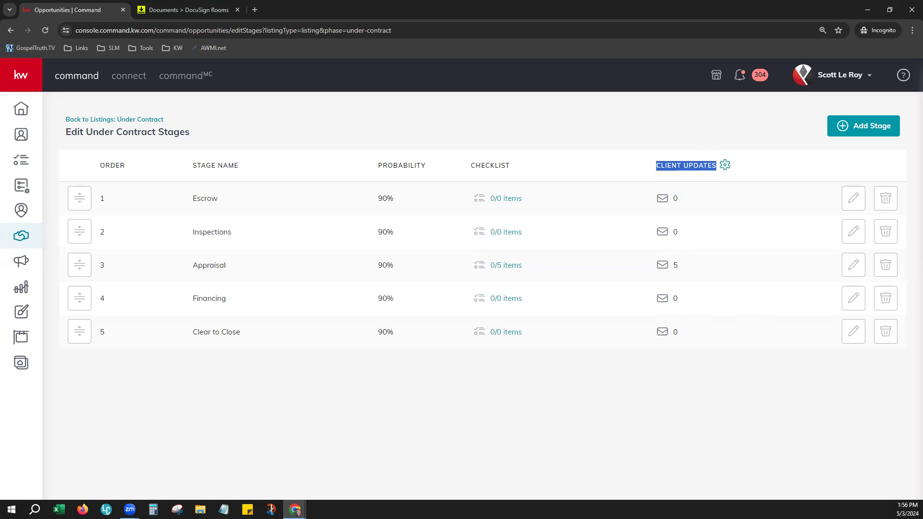
Change Escrow's probability to 75%, move Inspections below Appraisal and Financing up to second.
click(855, 196)
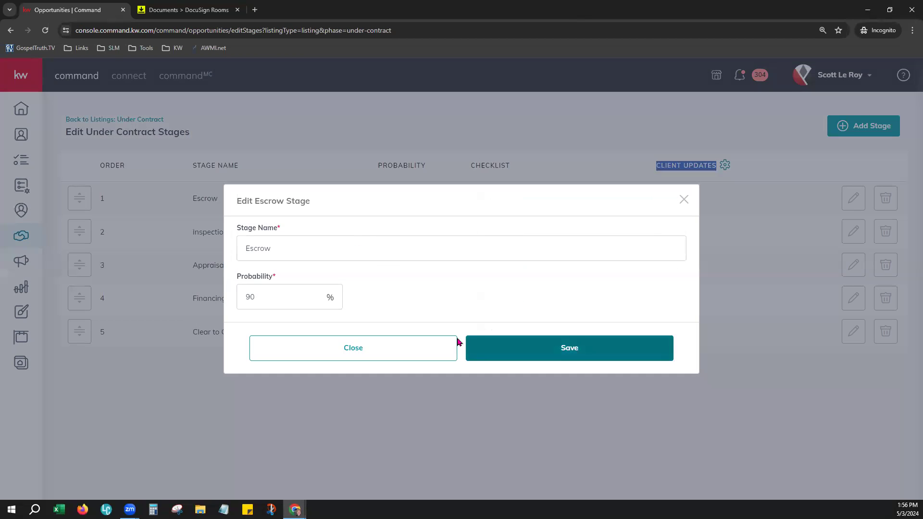
double_click(257, 294)
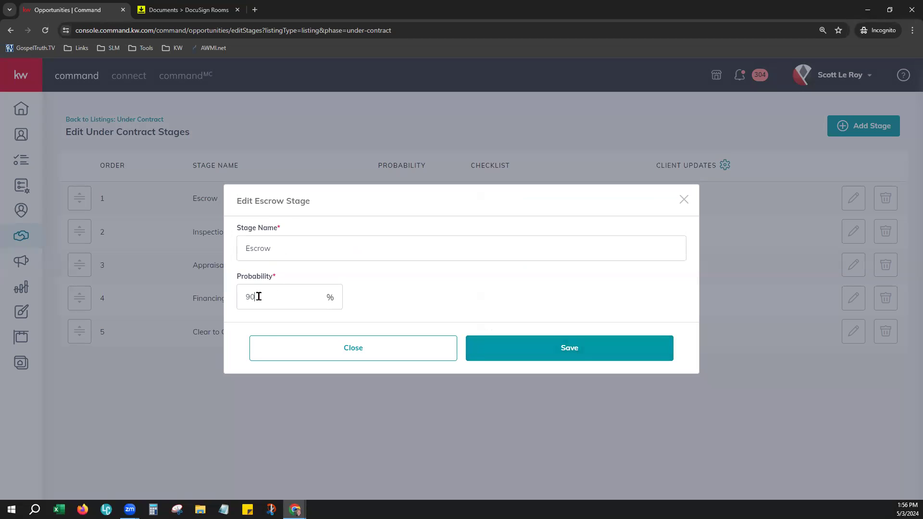
text(75)
click(543, 347)
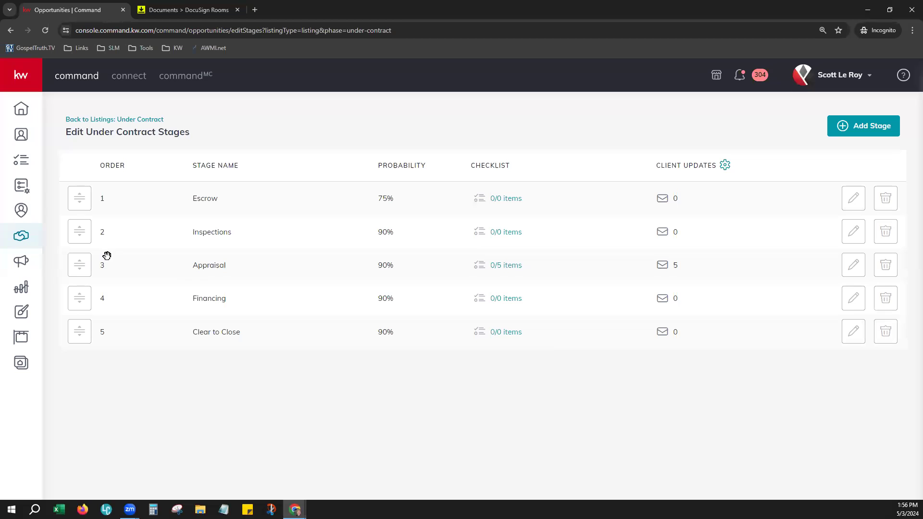
mouse_move(79, 241)
mouse_down()
mouse_move(68, 284)
mouse_move(89, 235)
mouse_move(75, 248)
mouse_up()
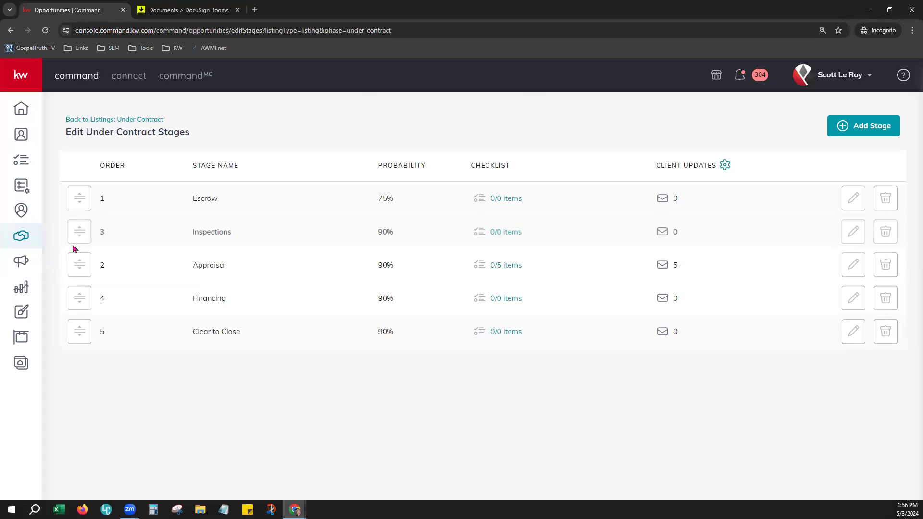
drag(76, 310, 72, 232)
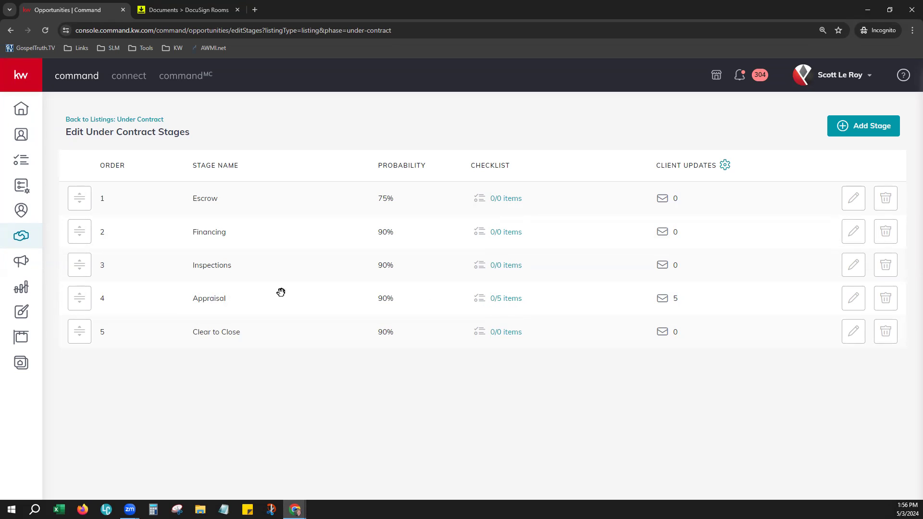
Move Appraisal Scheduled ahead of the lender-ordered item in Appraisal's checklist, keeping client updates on, and save.
click(501, 299)
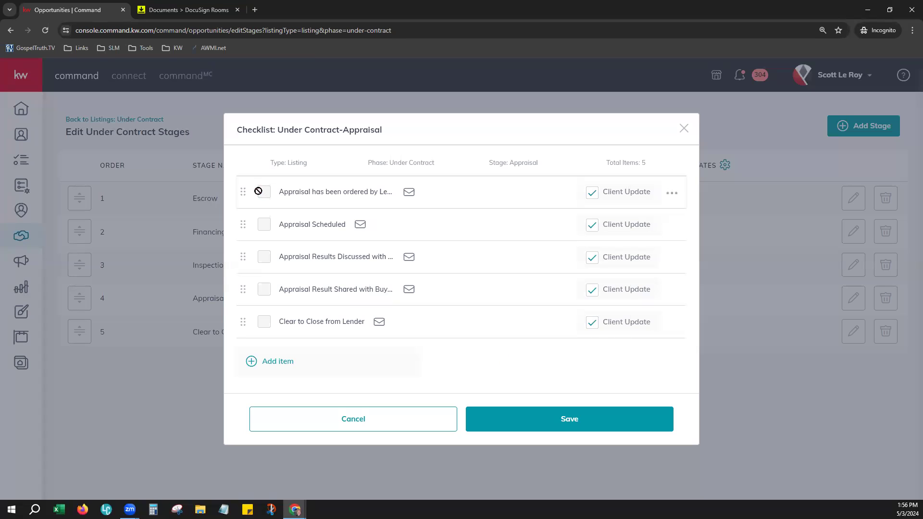
drag(249, 205, 250, 237)
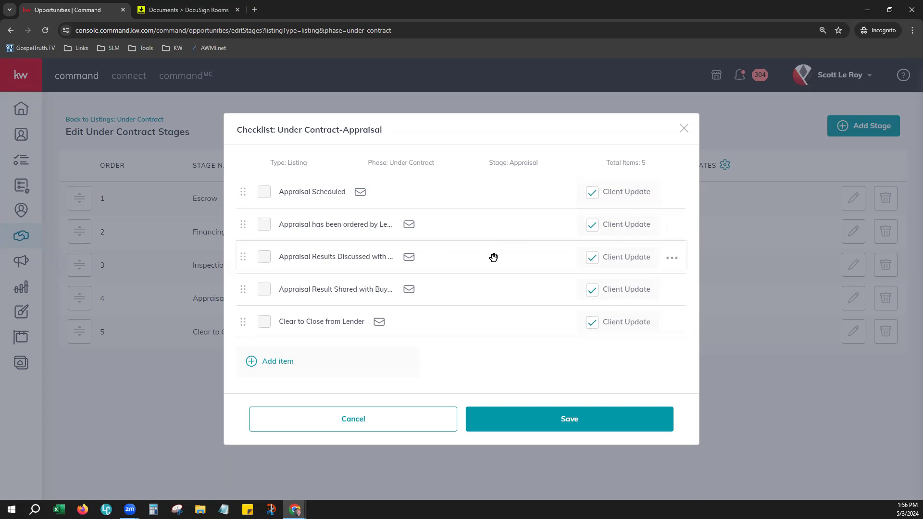
click(594, 195)
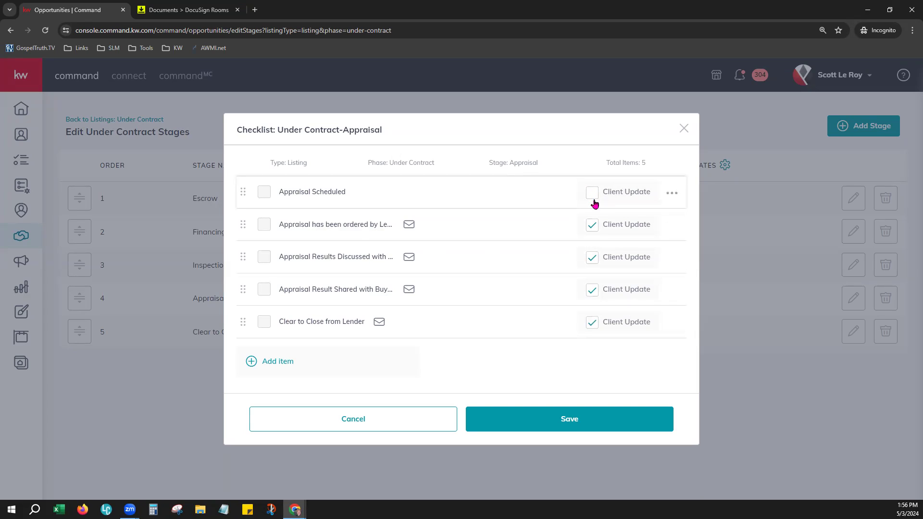
click(597, 259)
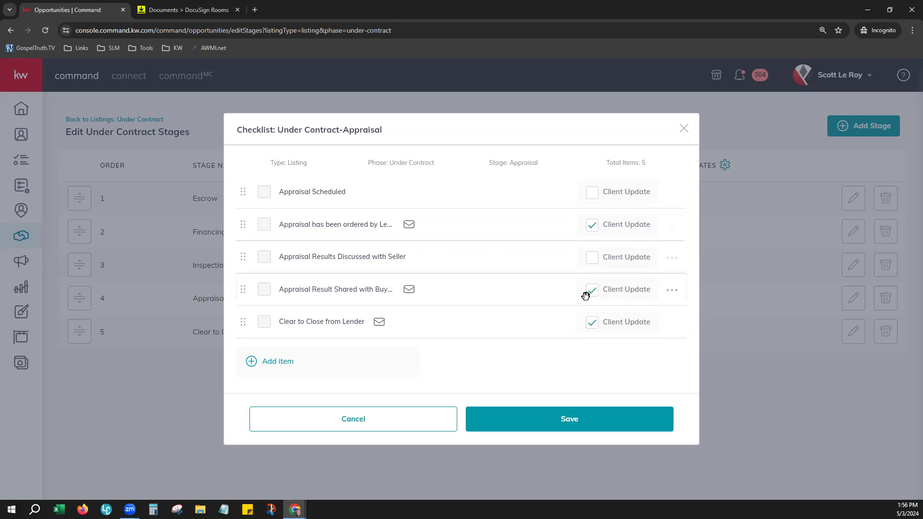
click(592, 258)
click(593, 194)
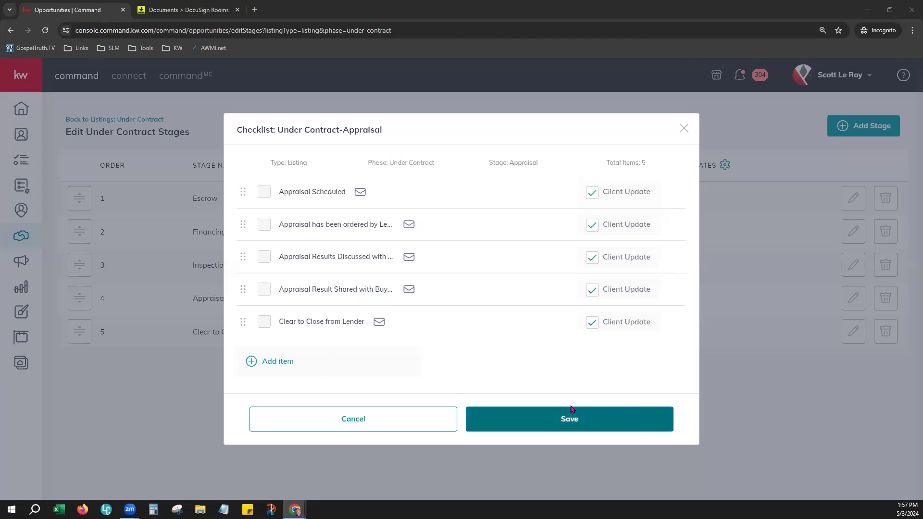
click(587, 426)
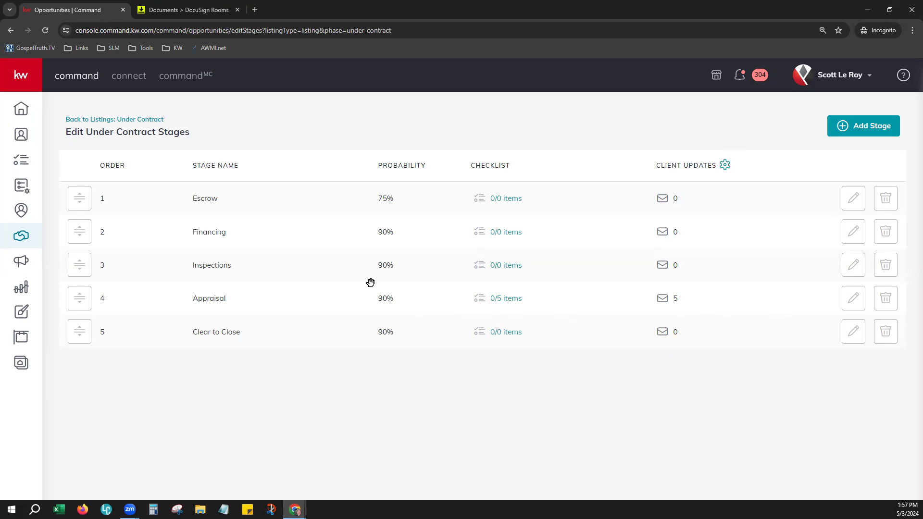
Bring up the Opportunities Client Update defaults: 10:30 AM emails from Owner to the primary client.
click(26, 236)
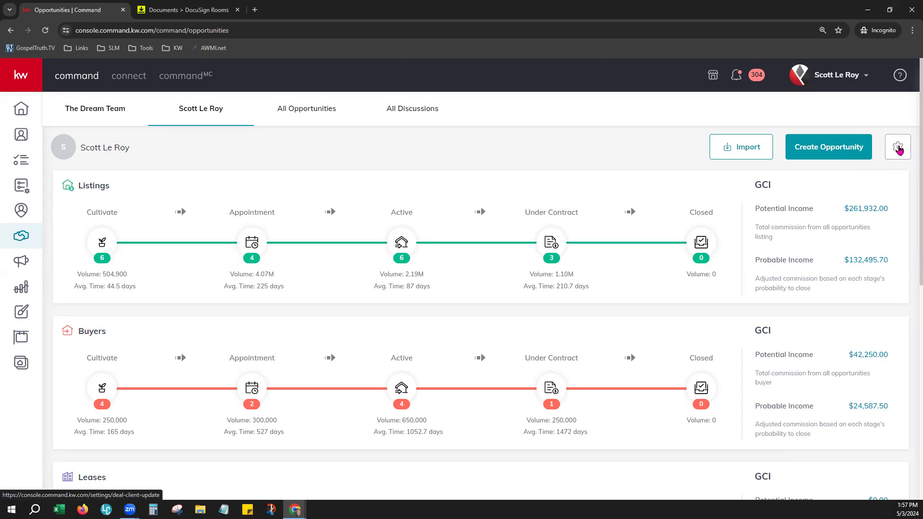
click(898, 149)
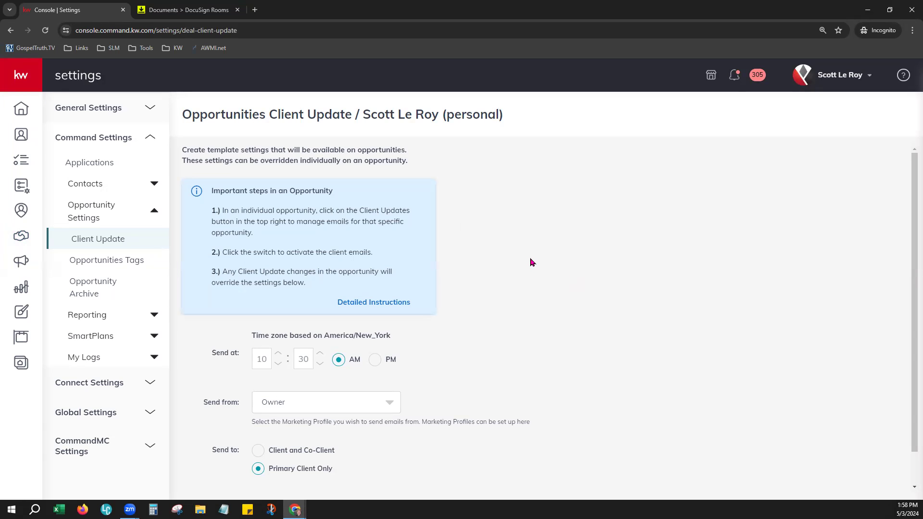
Change Send to to Client and Co-Client, keep the sender unchanged, and save.
scroll(532, 262, down, 1)
scroll(532, 262, down, 1)
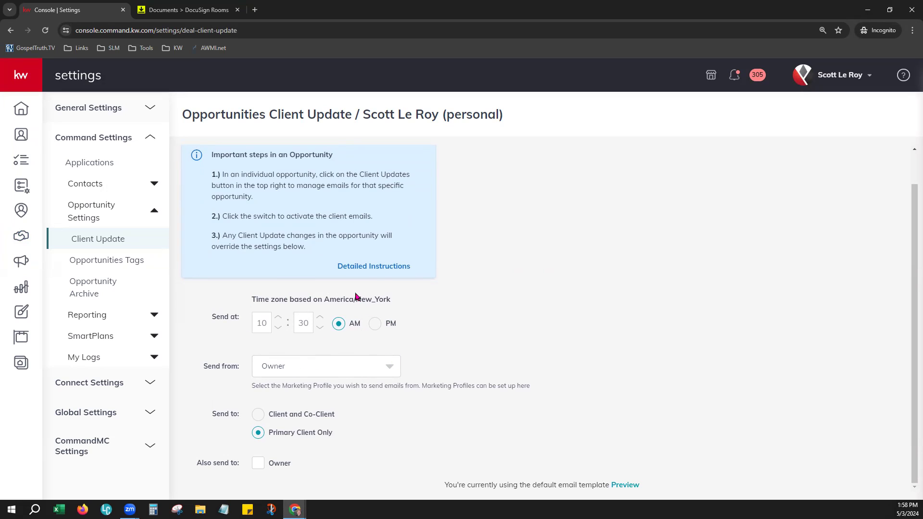
click(295, 372)
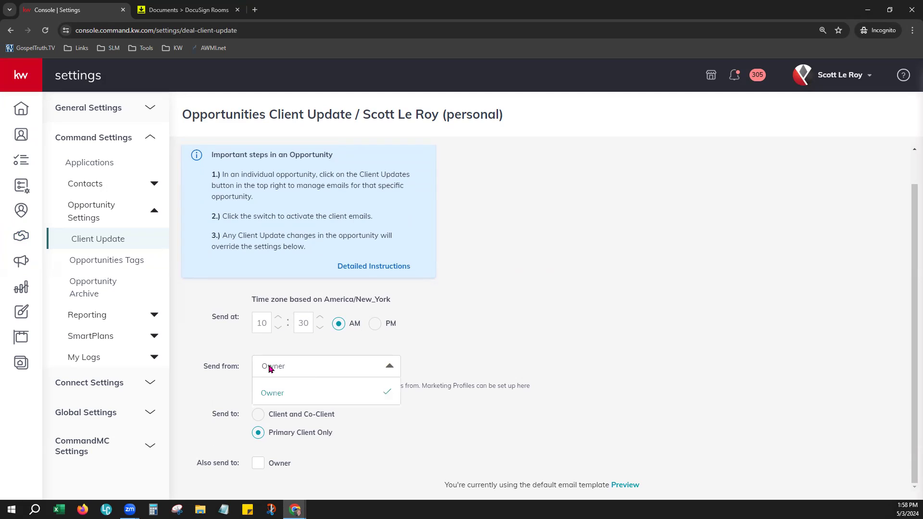
click(464, 339)
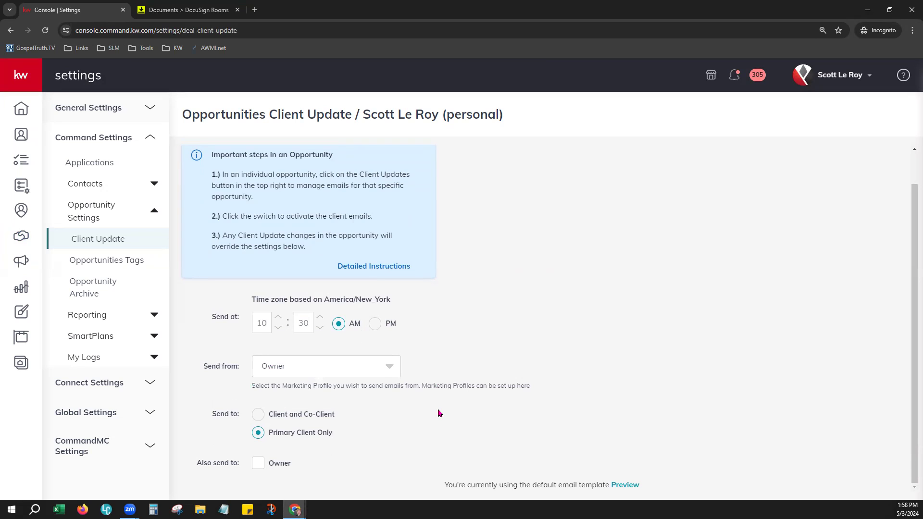
click(258, 415)
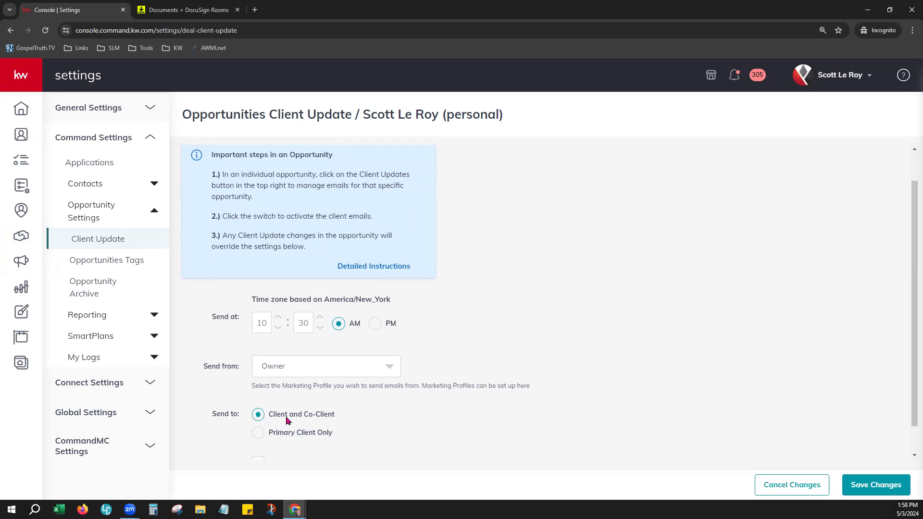
click(258, 435)
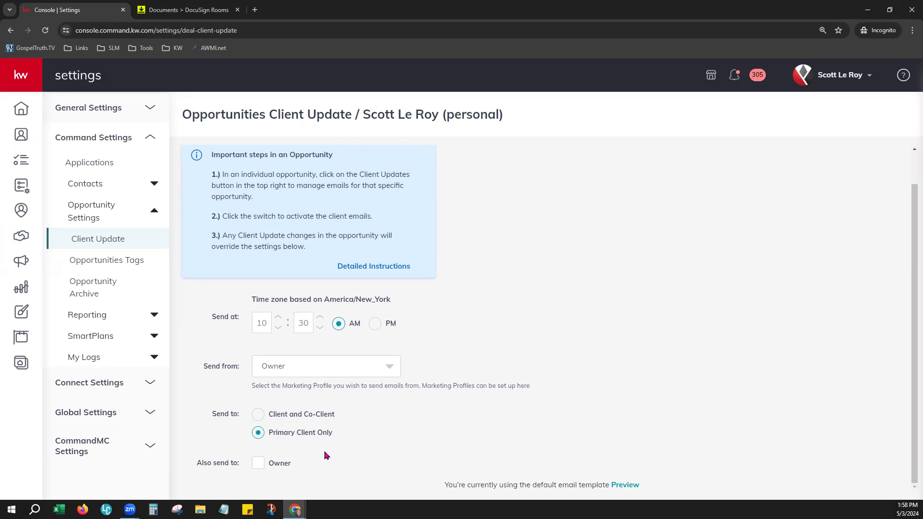
click(258, 415)
scroll(288, 457, down, 1)
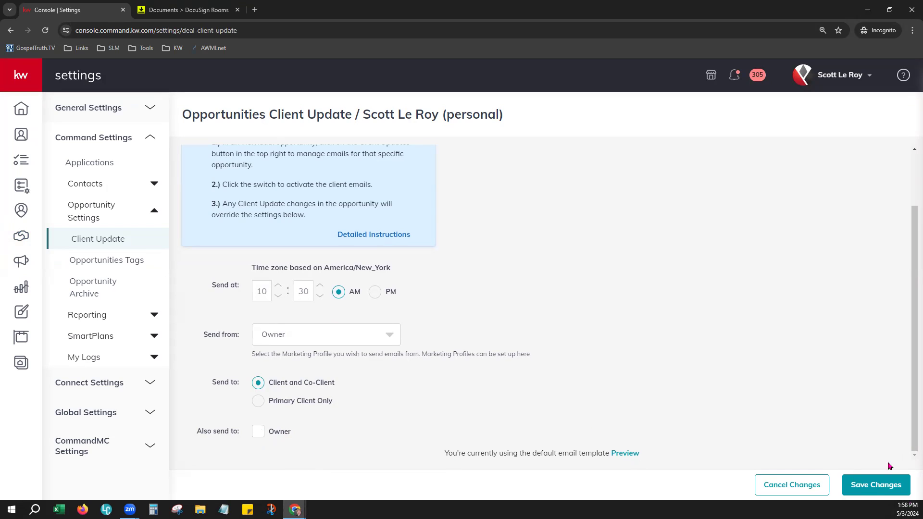
click(873, 486)
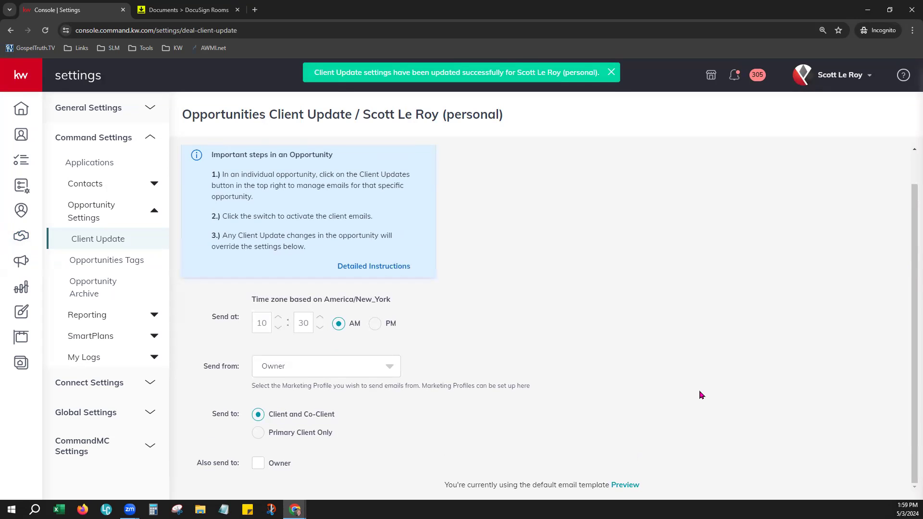
Preview the default client update email and review its greeting and property address.
click(628, 484)
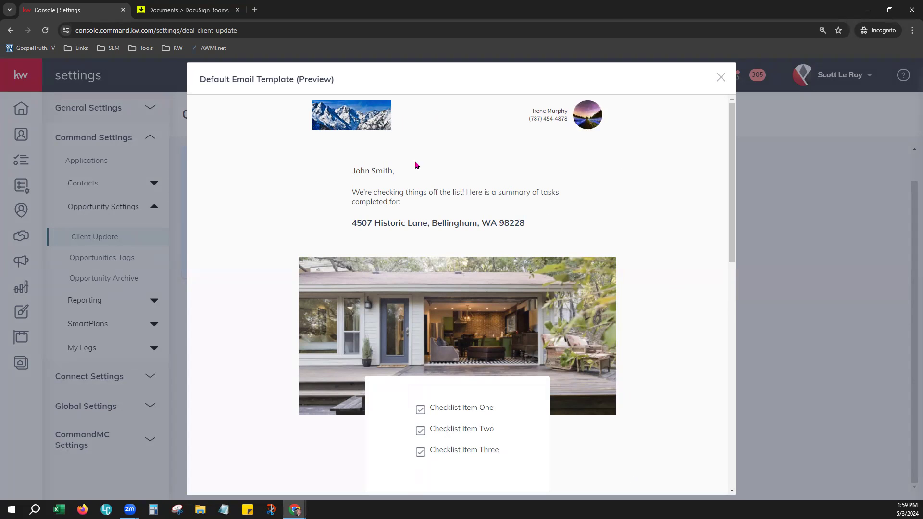
drag(352, 171, 540, 221)
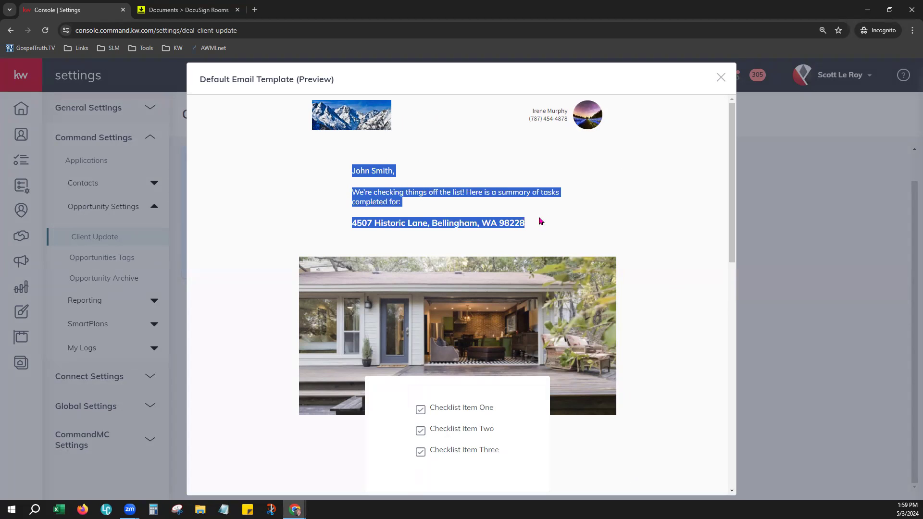
click(665, 222)
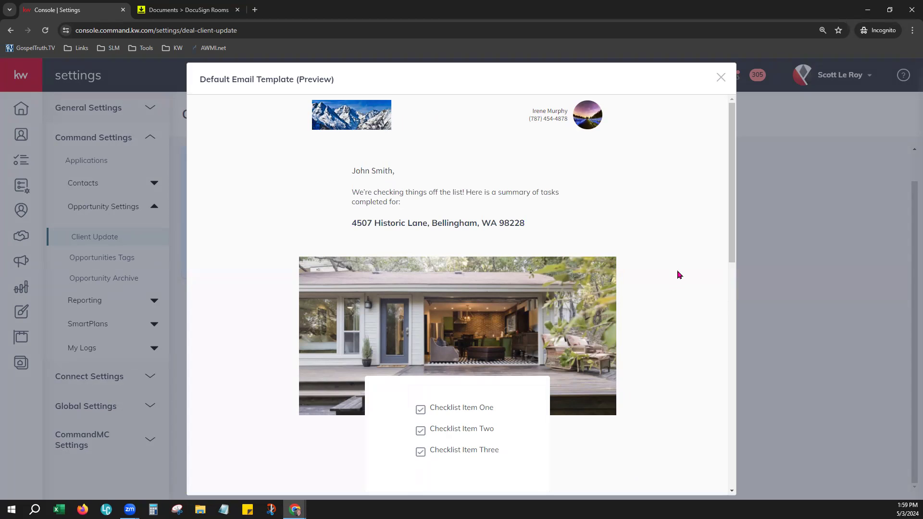
scroll(679, 275, down, 1)
drag(354, 175, 533, 185)
click(659, 239)
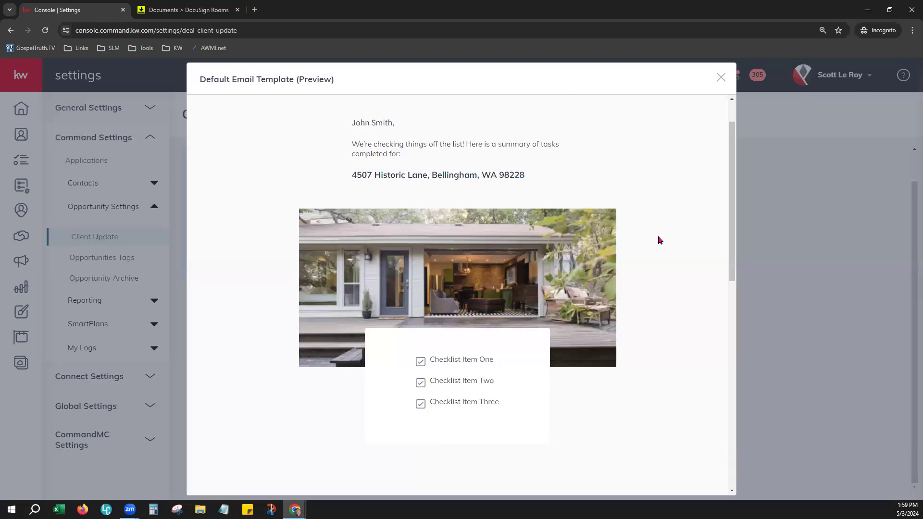
scroll(650, 329, down, 1)
drag(350, 127, 553, 148)
click(642, 264)
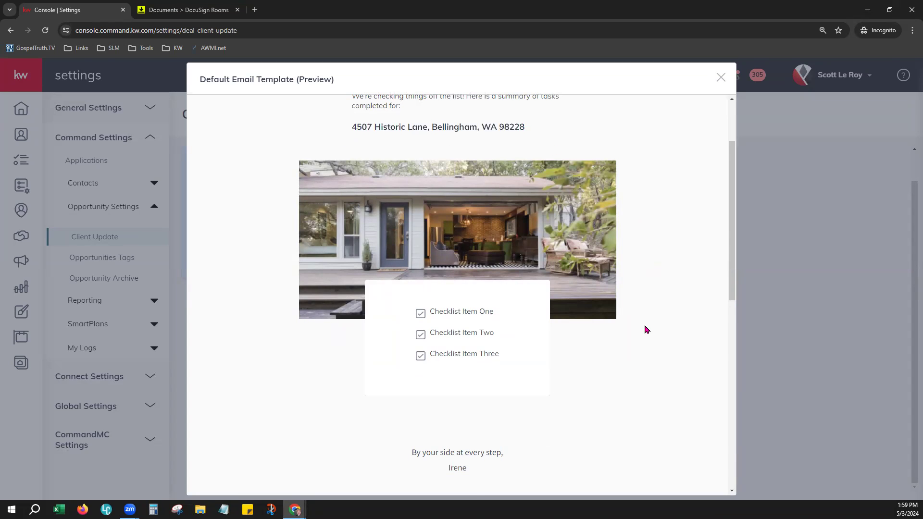
scroll(646, 330, down, 1)
scroll(644, 318, down, 1)
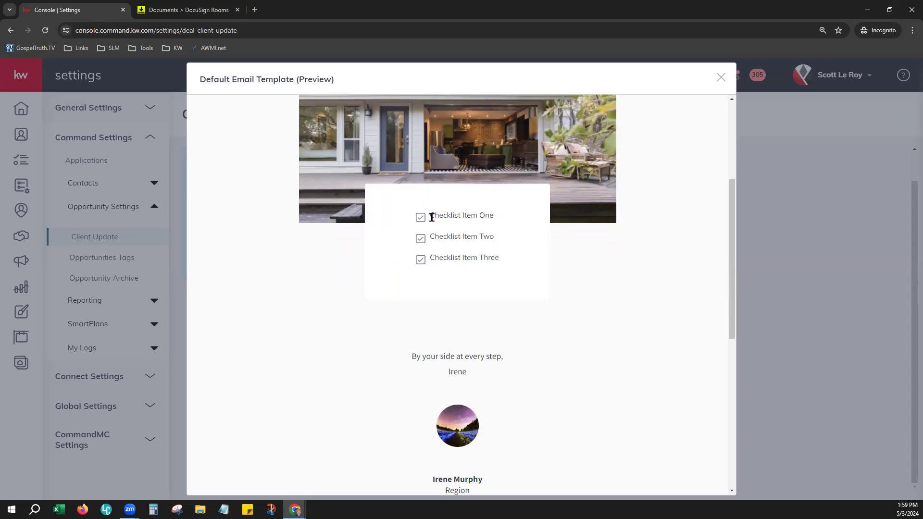
Review Checklist Items One to Three, read through to the footer, and close the preview.
drag(430, 216, 496, 218)
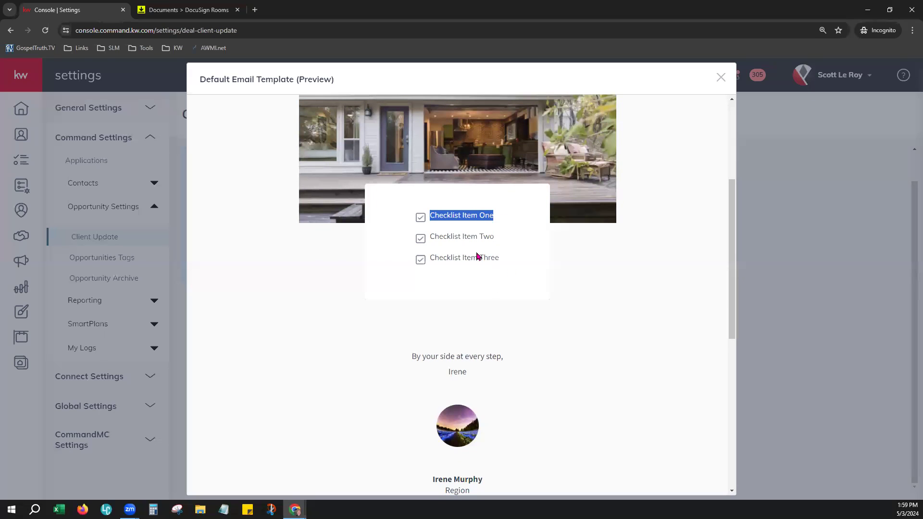
drag(431, 236, 470, 267)
click(470, 267)
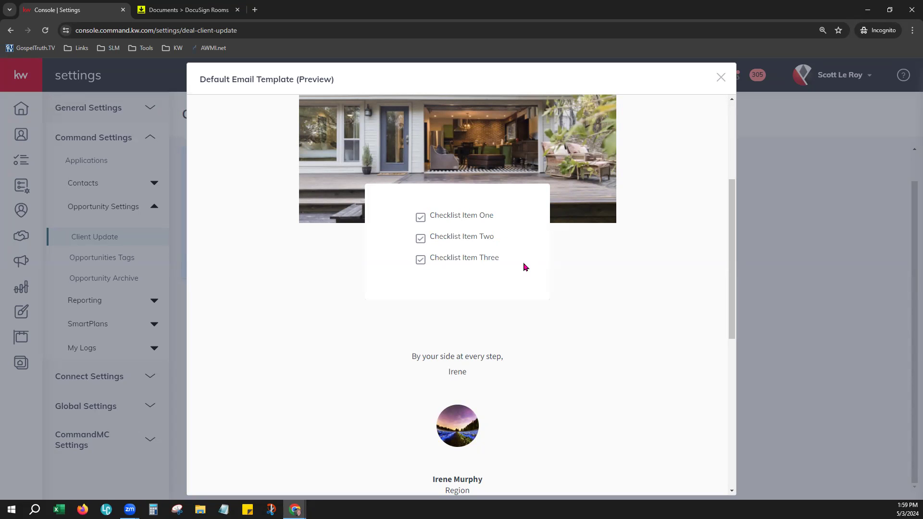
scroll(592, 377, down, 6)
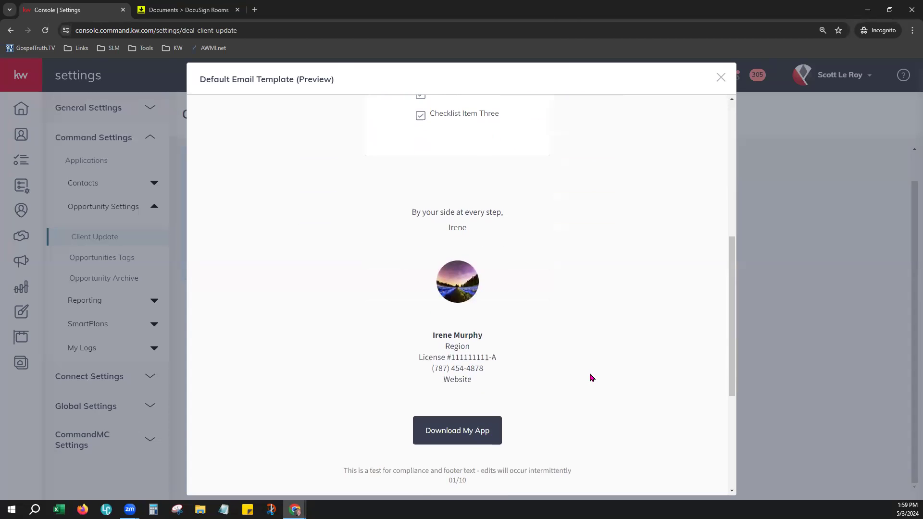
scroll(591, 378, down, 2)
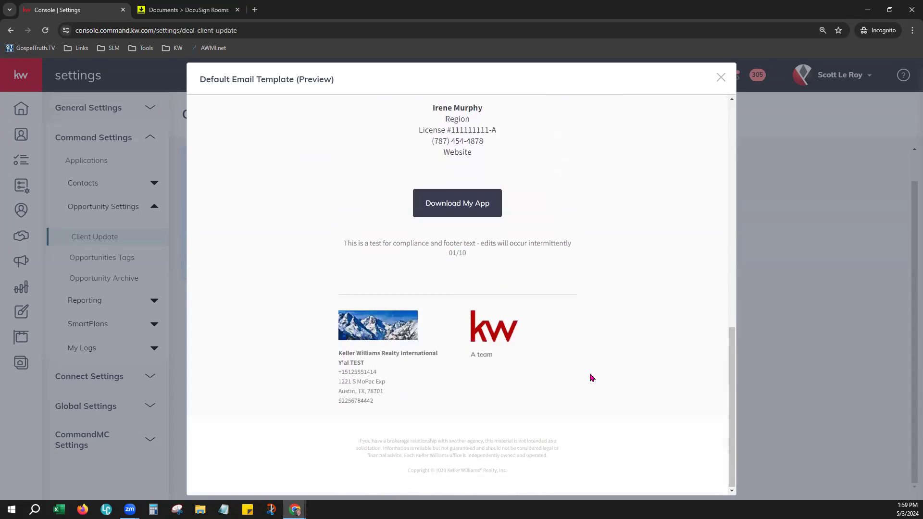
click(719, 78)
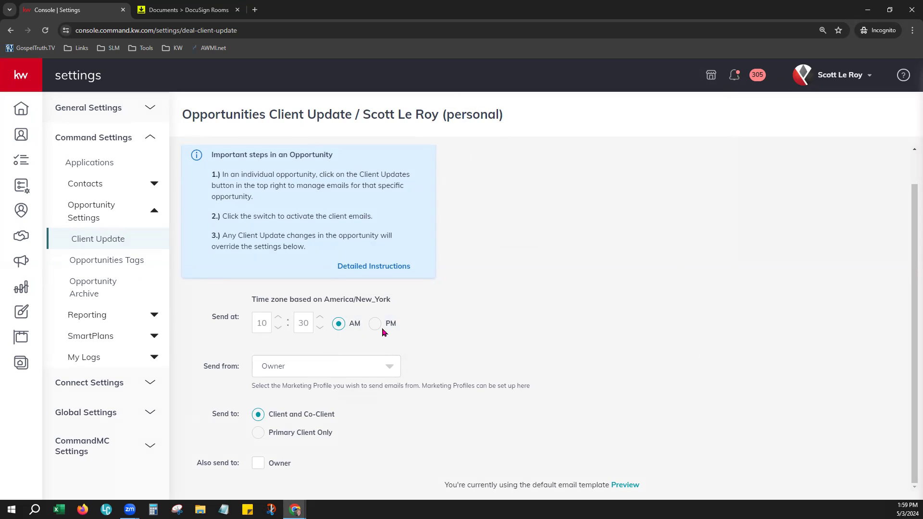
Go to the Active listings board and open its Stages & Checklists editor.
click(17, 238)
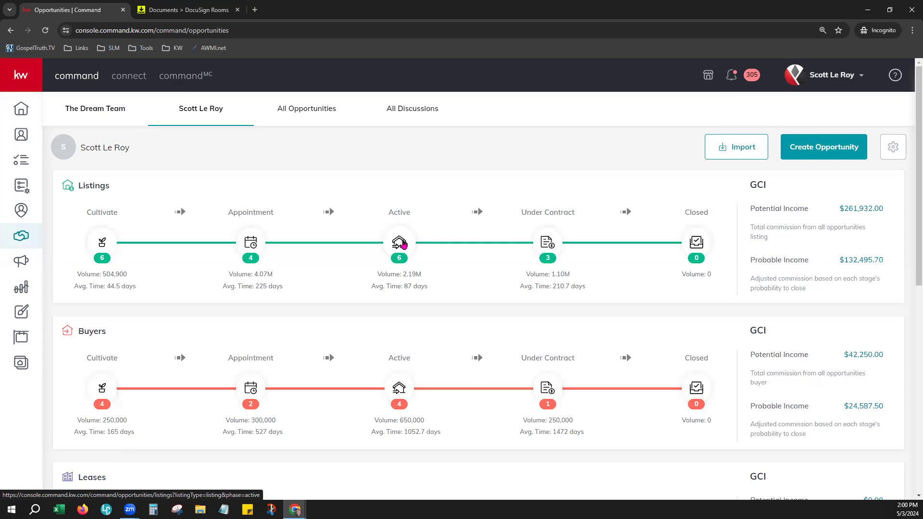
click(403, 244)
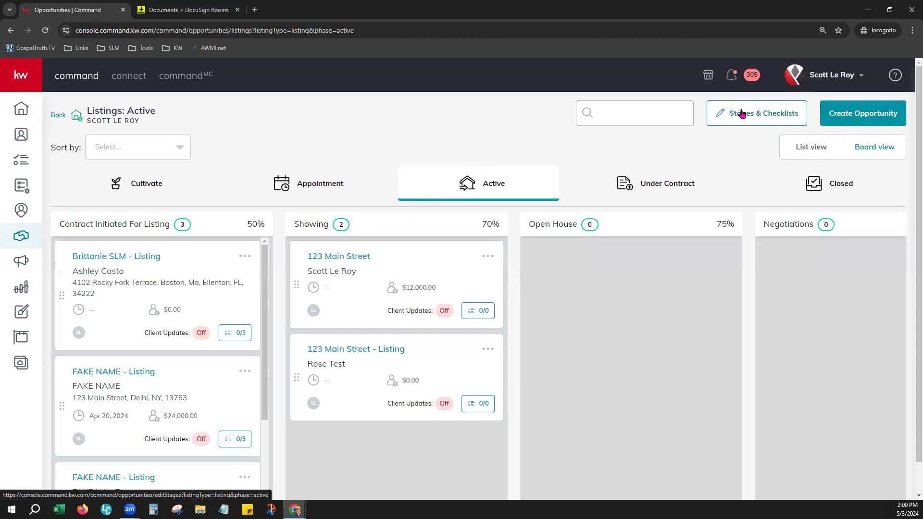
click(773, 114)
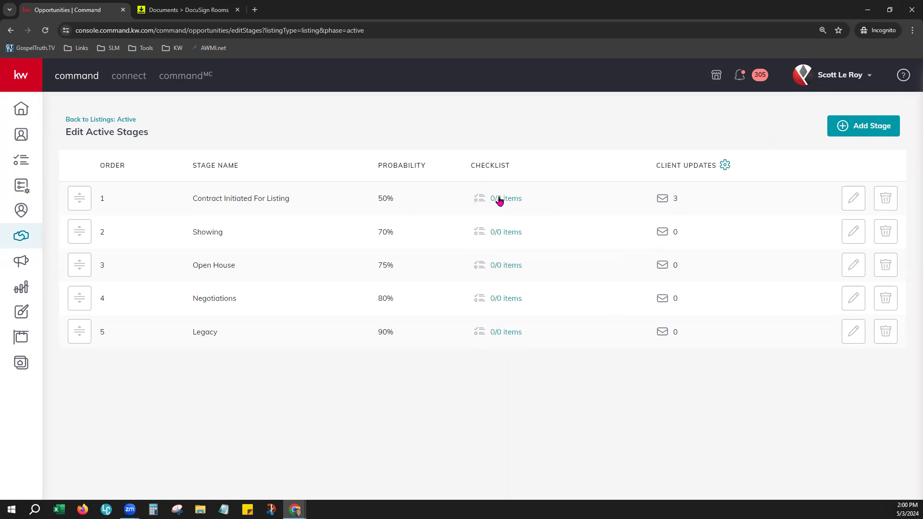
Turn off the first Contract Initiated For Listing item's client update, save, and return to Listings: Active.
click(498, 196)
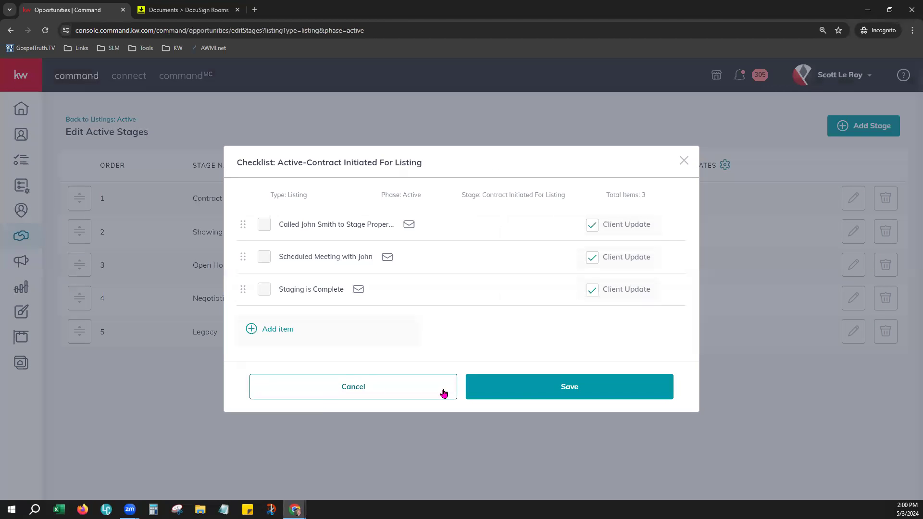
click(592, 229)
click(581, 389)
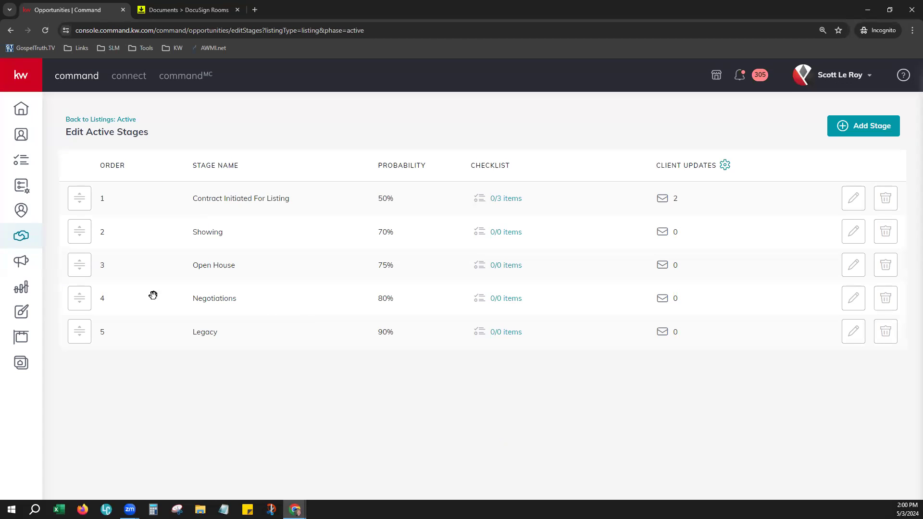
click(82, 122)
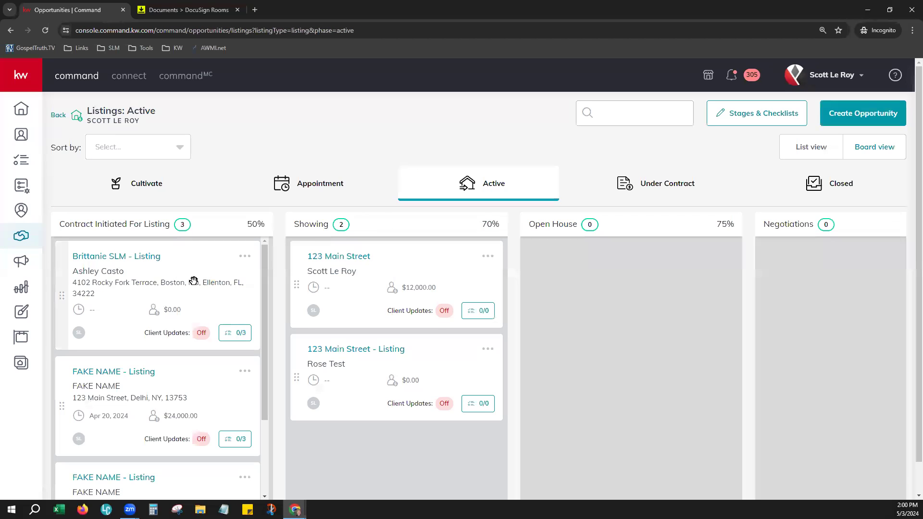
On 123 Main Street, enable daily progress emails, drop the Assignee recipient, then close the settings.
click(343, 262)
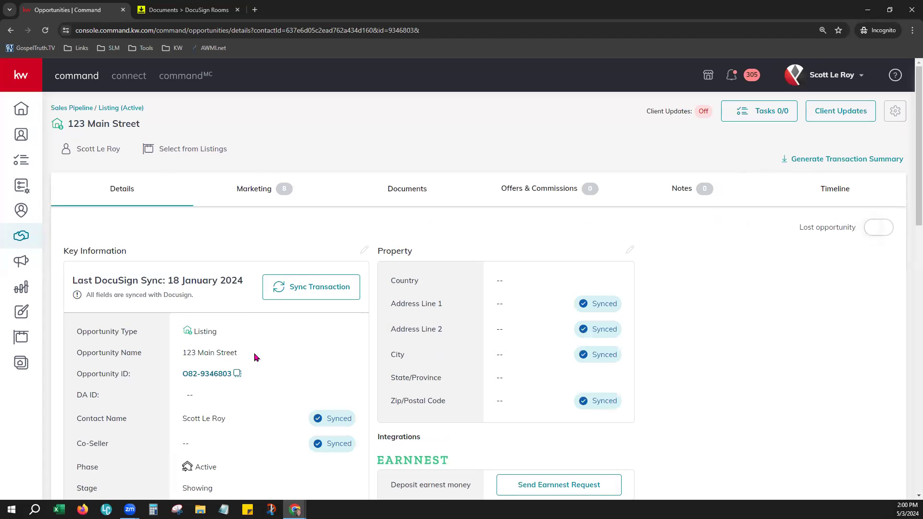
click(853, 110)
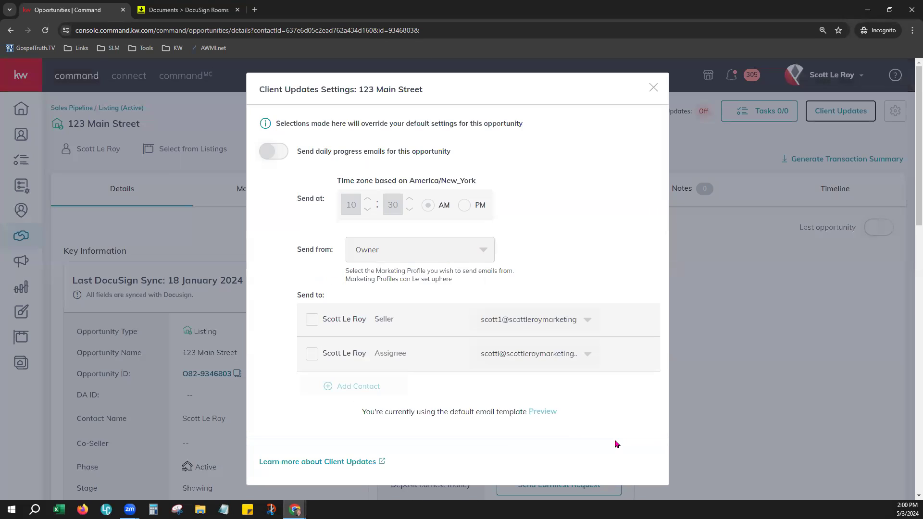
click(285, 154)
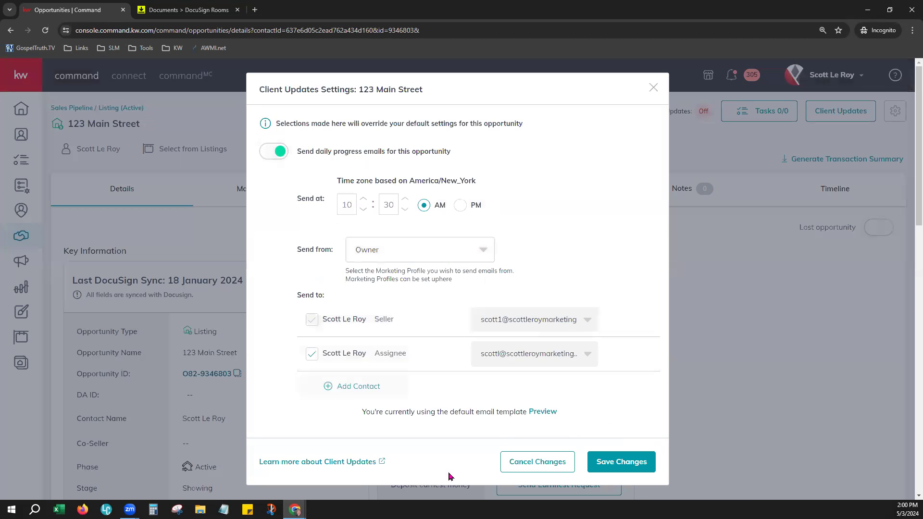
click(313, 359)
scroll(610, 351, down, 2)
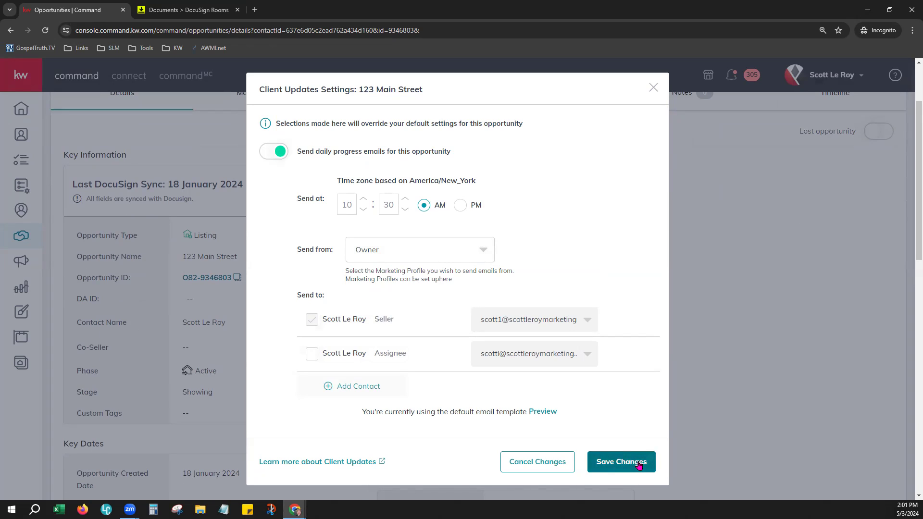
click(556, 460)
scroll(680, 298, up, 2)
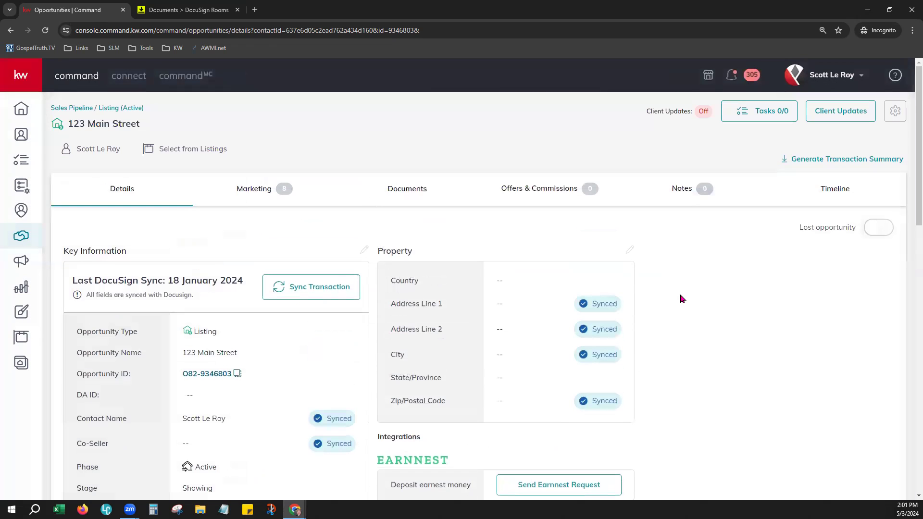
click(759, 111)
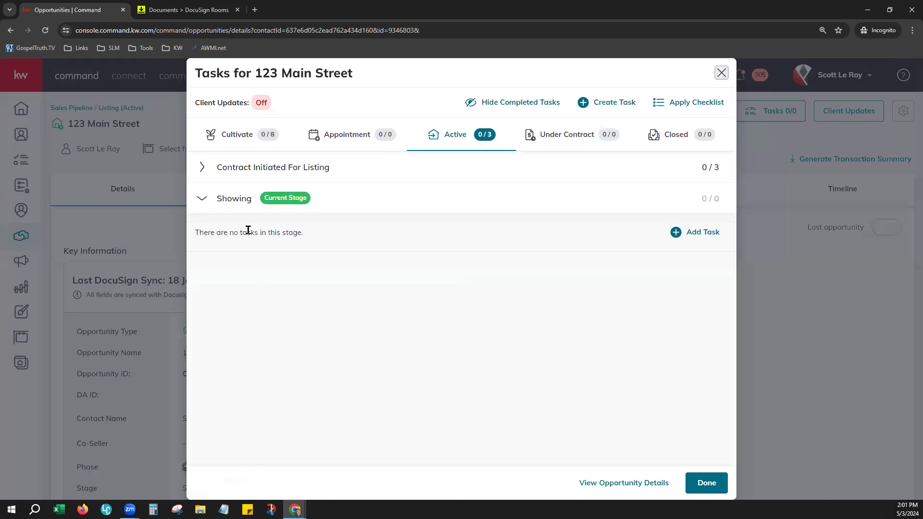
mouse_move(255, 102)
click(546, 163)
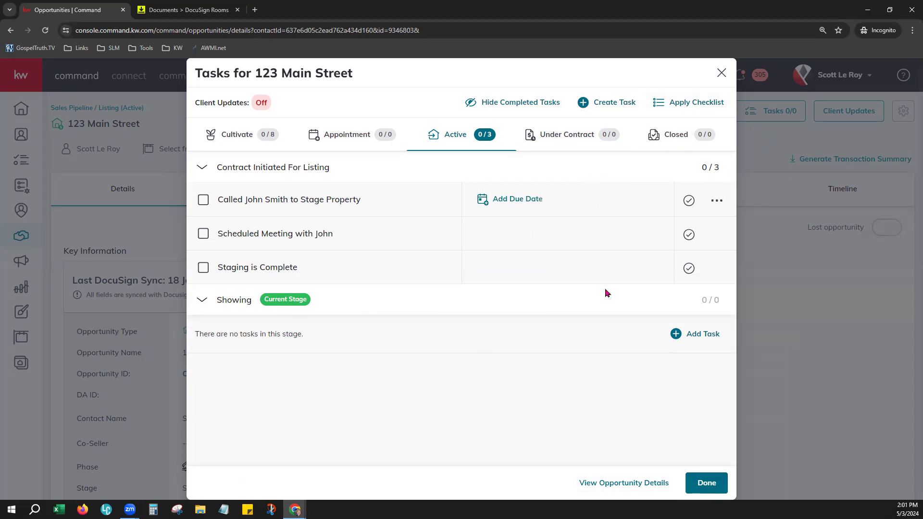
click(721, 72)
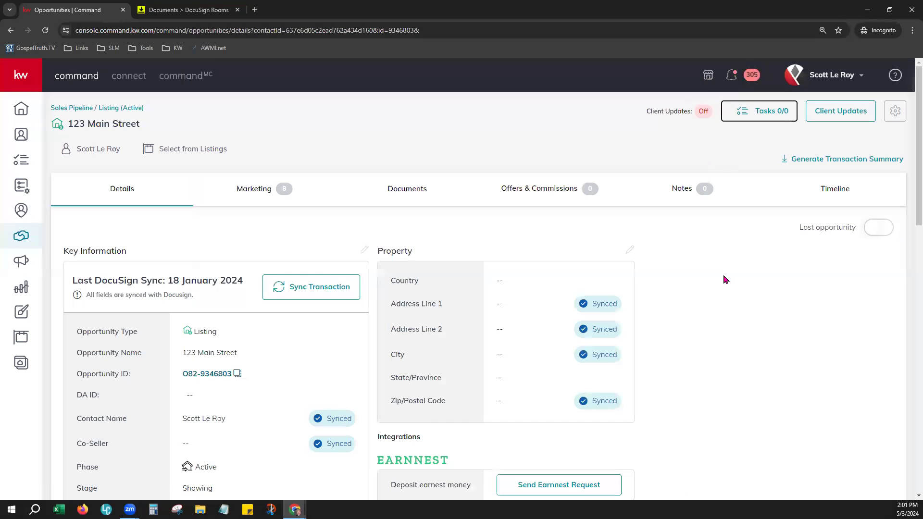